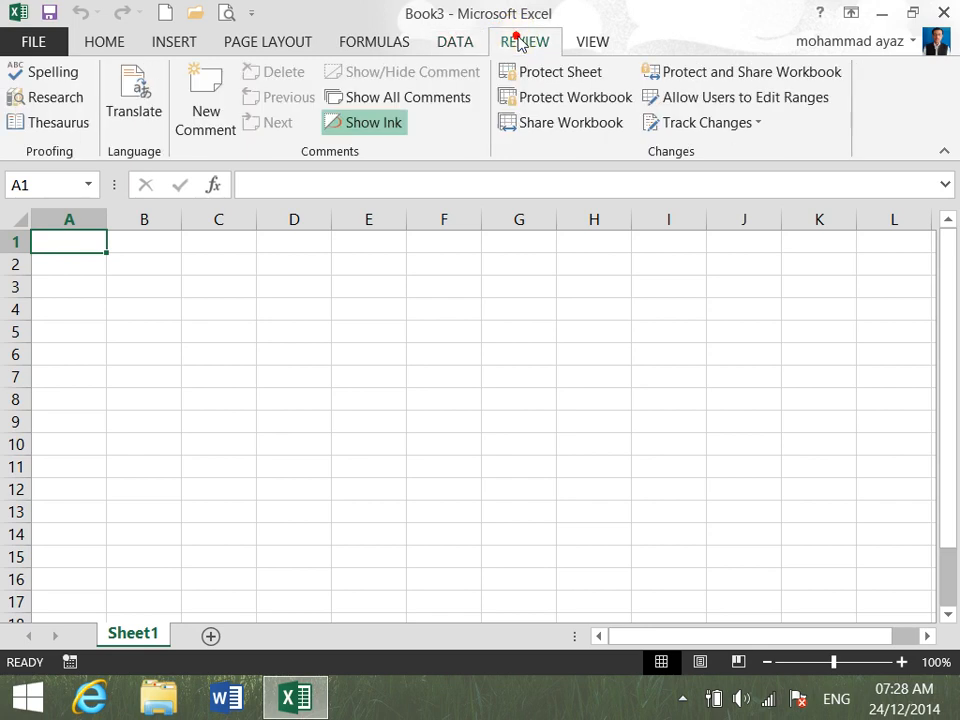
pyautogui.click(582, 41)
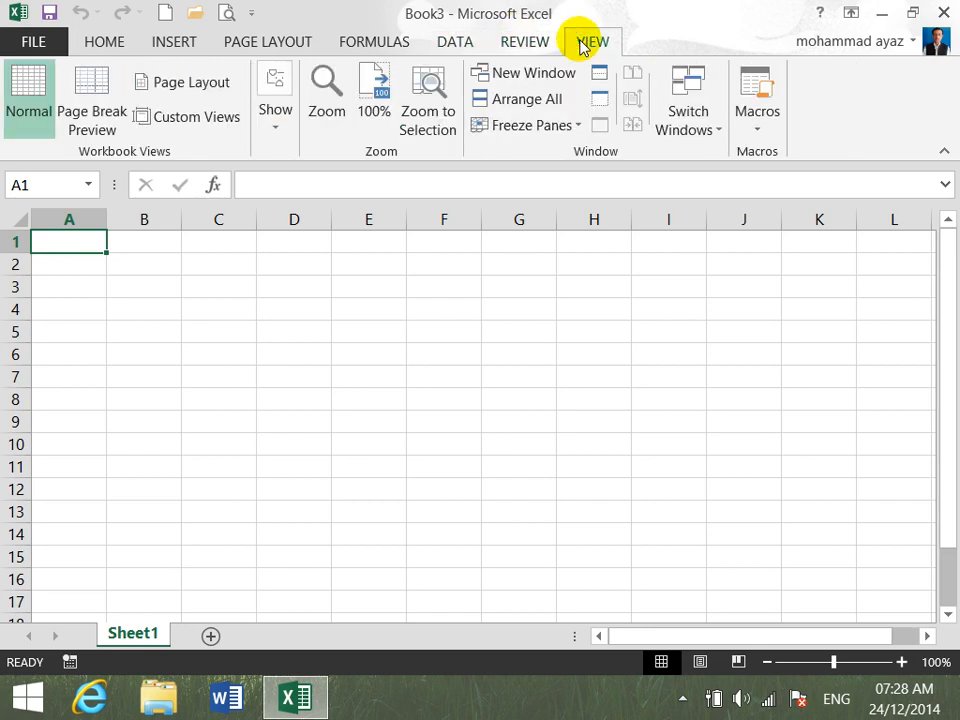
pyautogui.click(403, 46)
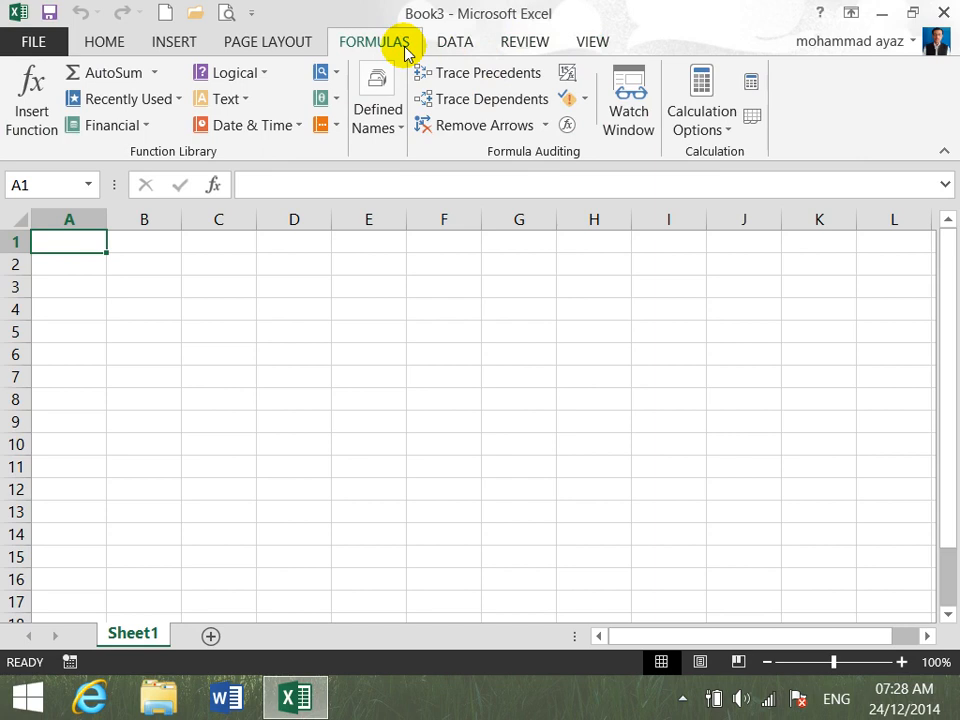
pyautogui.click(474, 41)
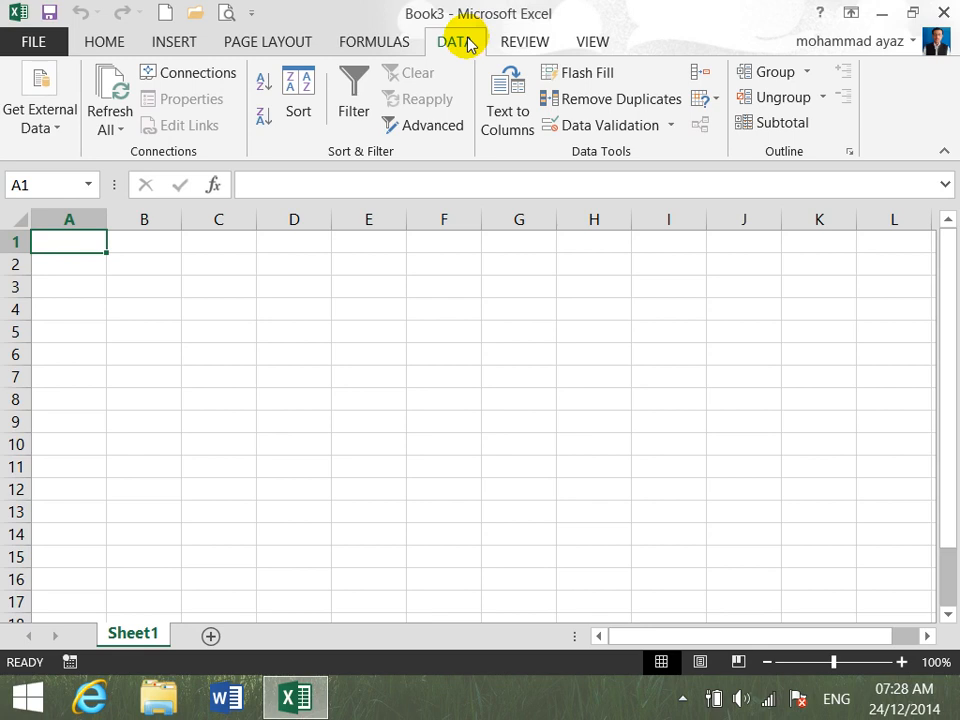
pyautogui.click(53, 128)
pyautogui.click(51, 128)
# - Switch to Word and set the font size of the blank document to 24
pyautogui.click(228, 700)
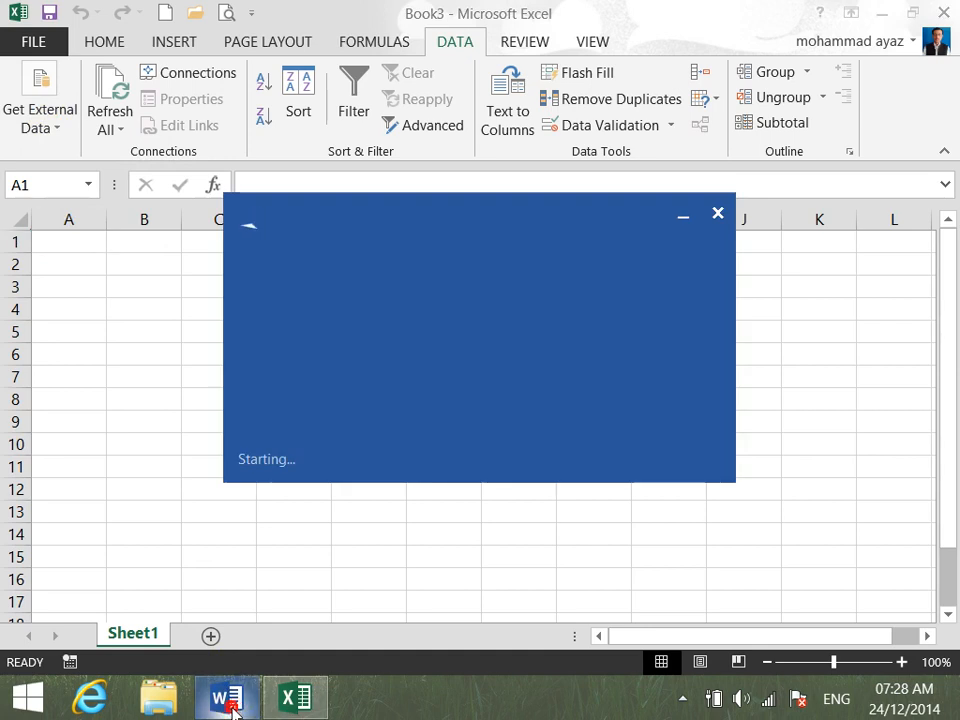
pyautogui.hotkey('ctrl', 'shift', '.')
pyautogui.hotkey('ctrl', 'shift', '.')
pyautogui.hotkey('ctrl', 'shift', '.')
pyautogui.hotkey('ctrl', 'shift', '.')
pyautogui.hotkey('ctrl', 'shift', '.')
pyautogui.hotkey('ctrl', 'shift', '.')
pyautogui.hotkey('ctrl', 'shift', '.')
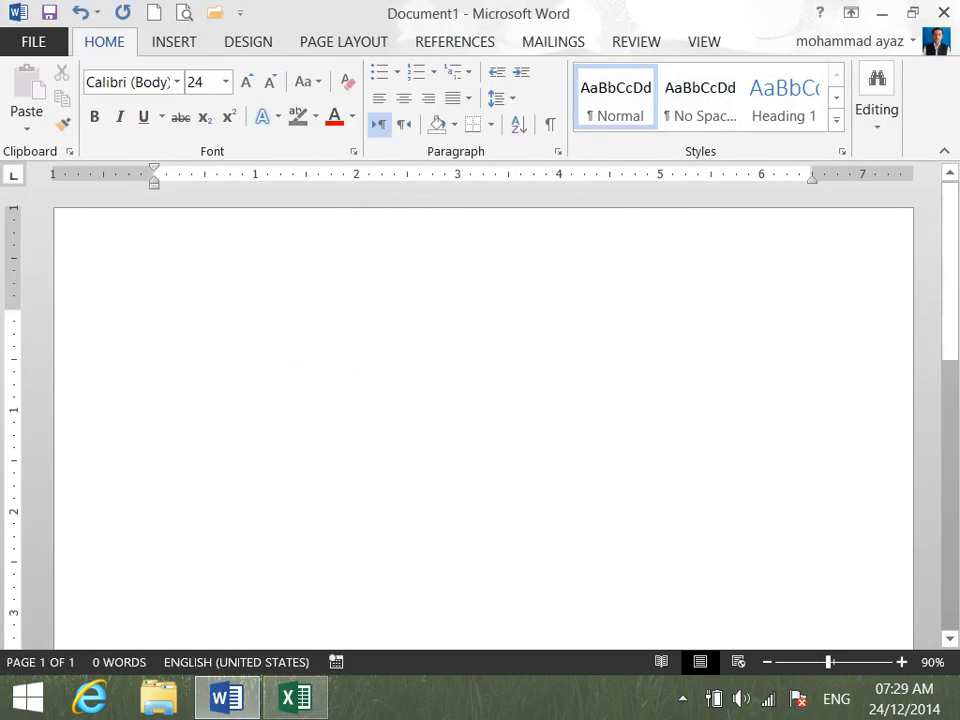
# - Write the heading "Get External Data:" on the first line and make it bold
pyautogui.write('get ')
pyautogui.write('Exter')
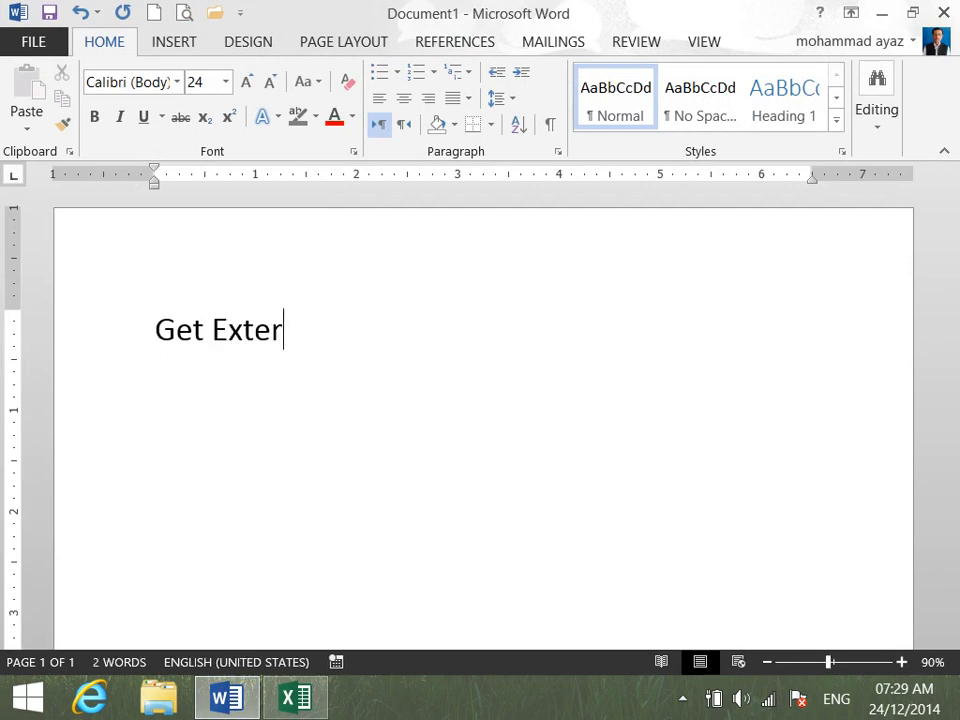
pyautogui.write('nal Data:')
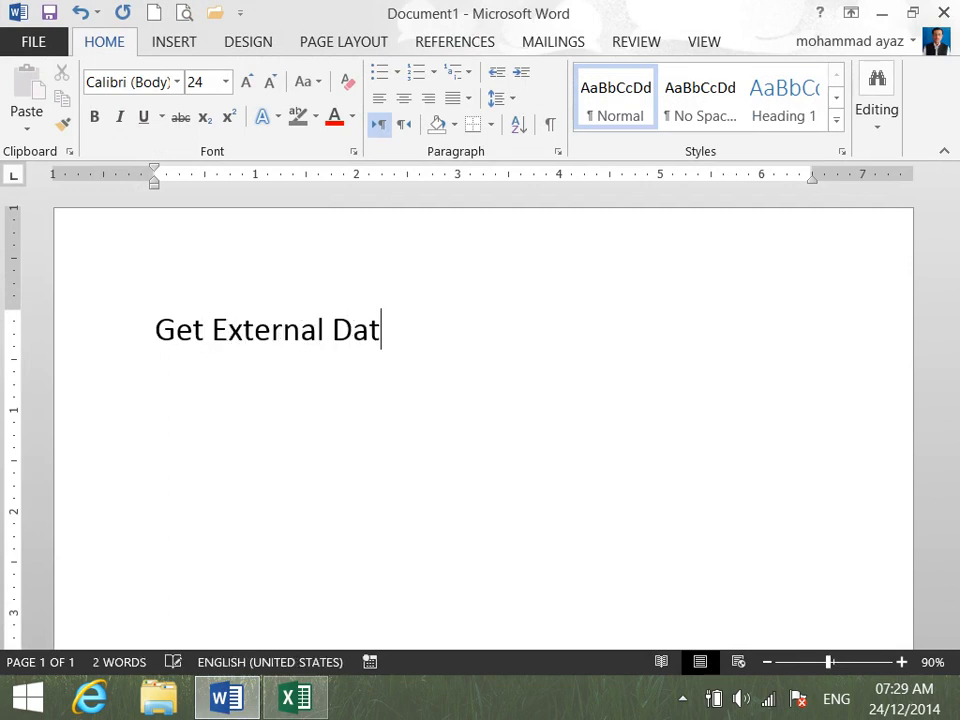
pyautogui.press('Return')
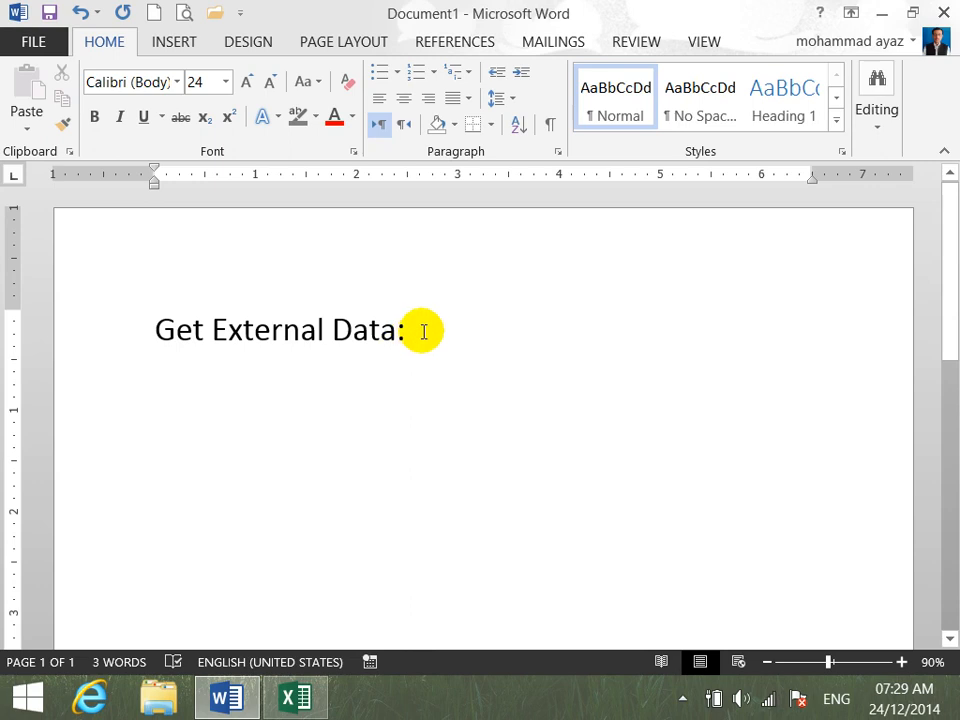
pyautogui.moveTo(422, 331); pyautogui.dragTo(75, 261)
pyautogui.hotkey('ctrl', 'b')
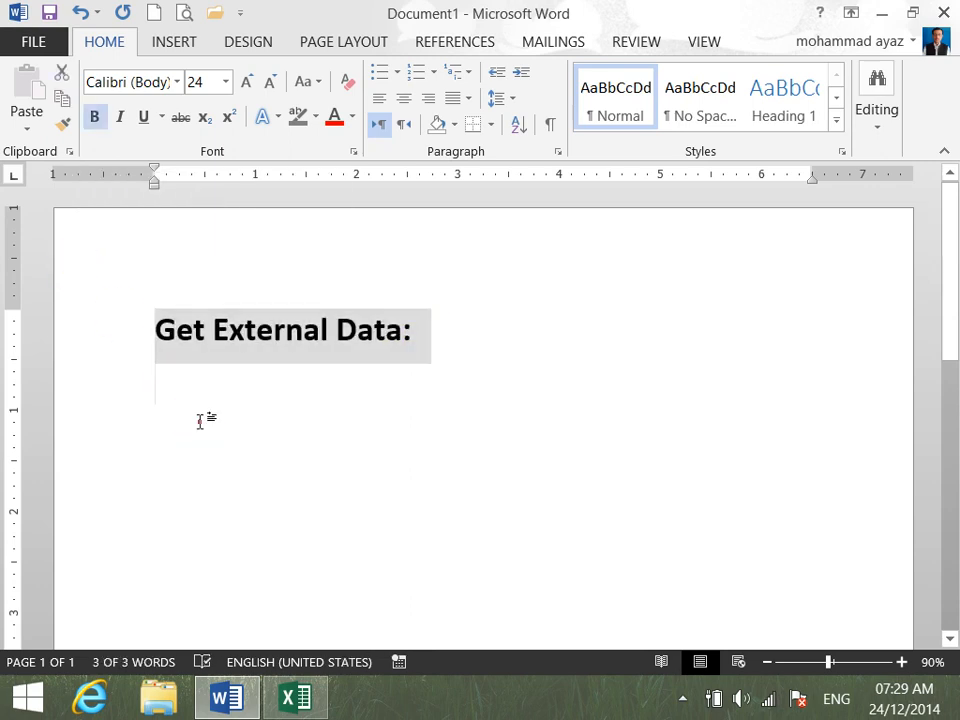
# - Below the heading, write the indented sentence "This command is used to bring or get data from other programs or files."
pyautogui.click(199, 420)
pyautogui.press('Tab')
pyautogui.press('Tab')
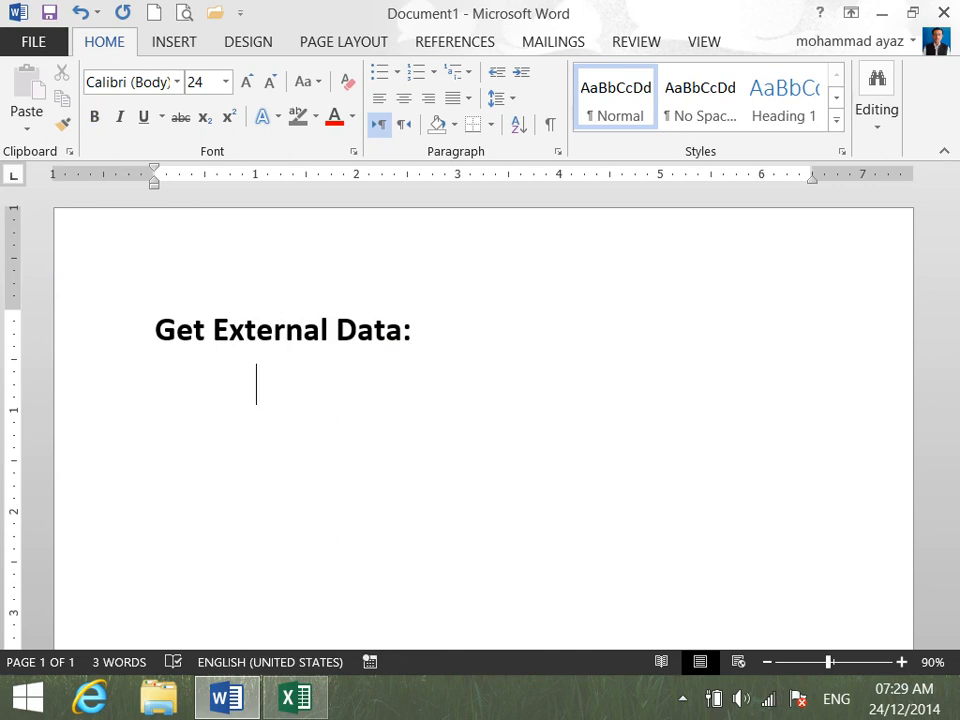
pyautogui.write('This commad i')
pyautogui.press('BackSpace')
pyautogui.press('BackSpace')
pyautogui.press('BackSpace')
pyautogui.write('nd  ')
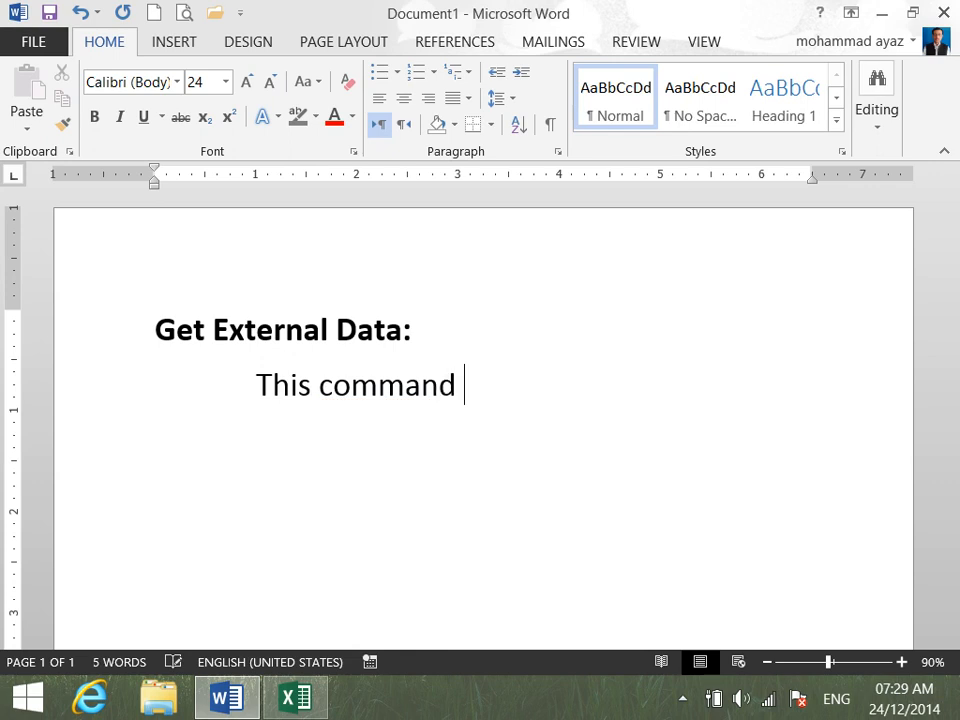
pyautogui.write('is used to ')
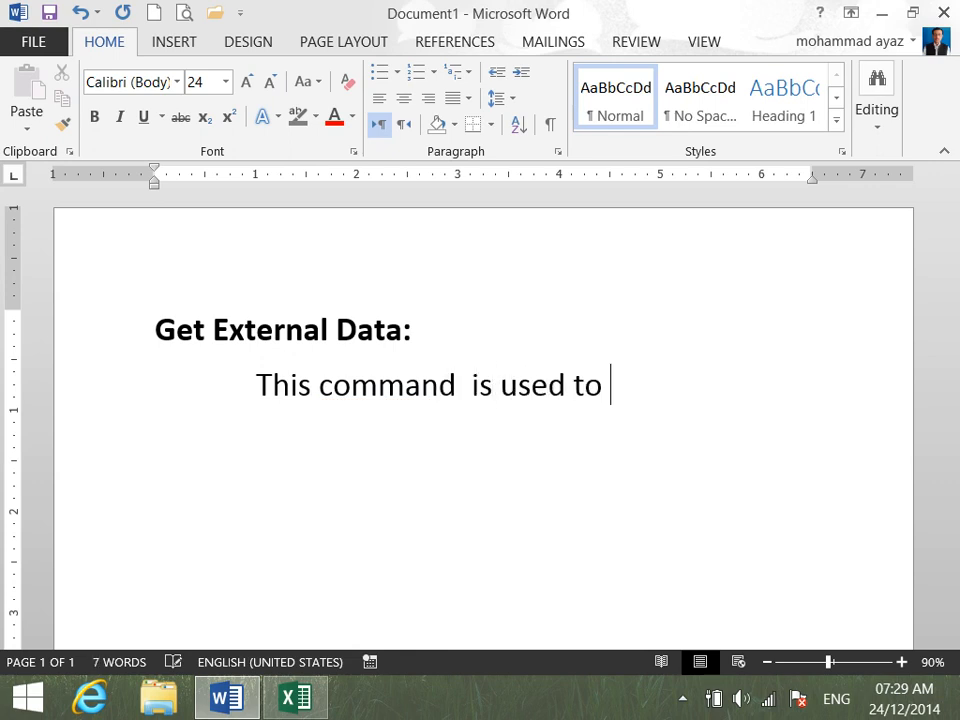
pyautogui.write('brint')
pyautogui.press('BackSpace')
pyautogui.write('g or get ')
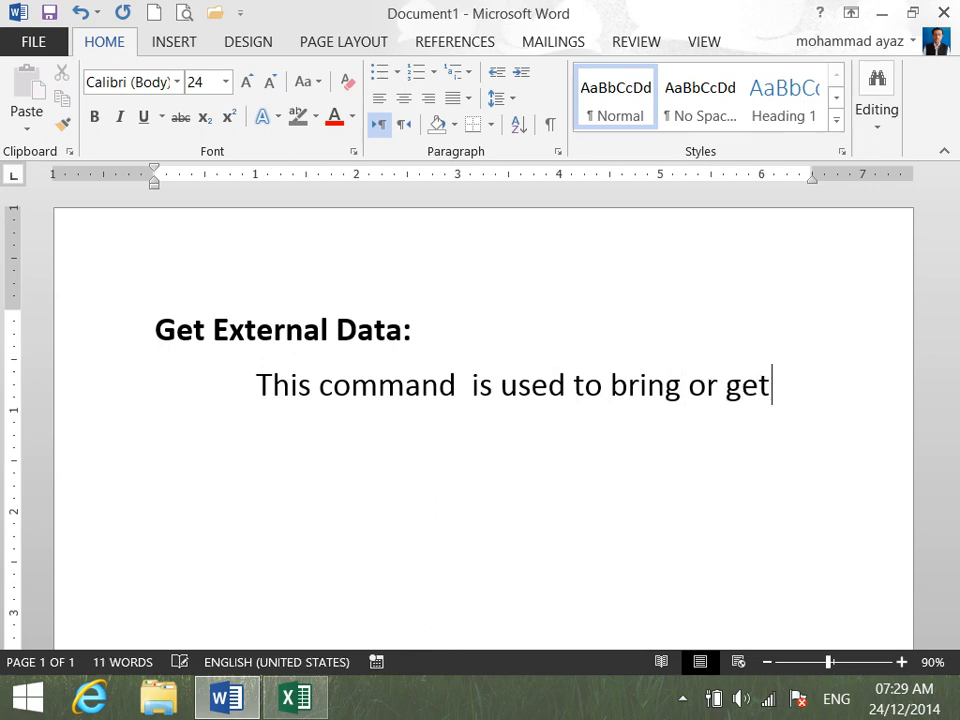
pyautogui.write('data ')
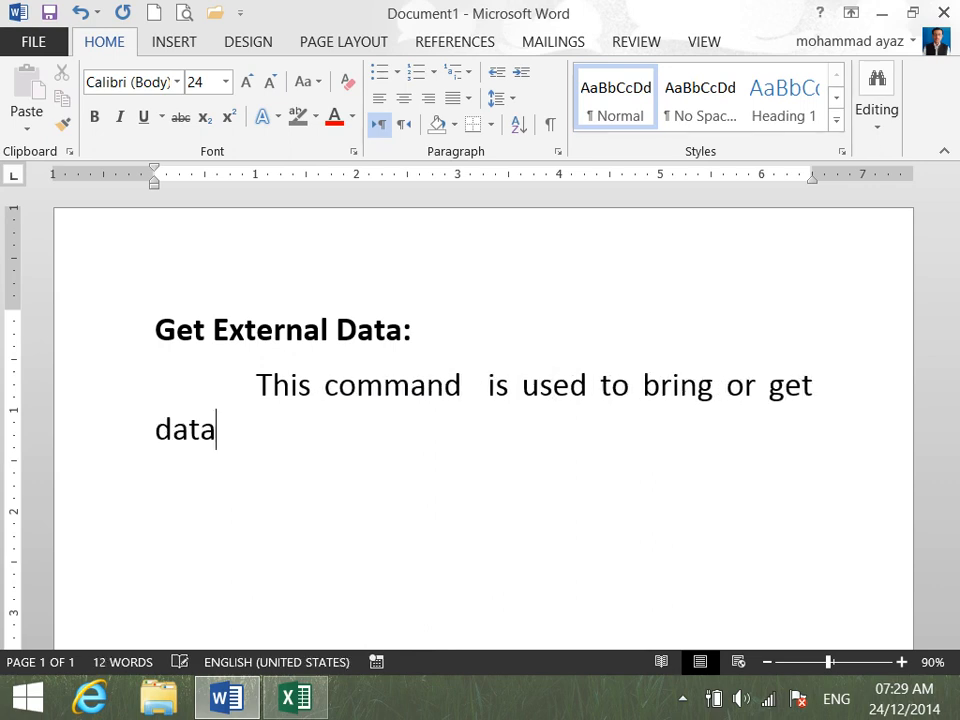
pyautogui.write('from other')
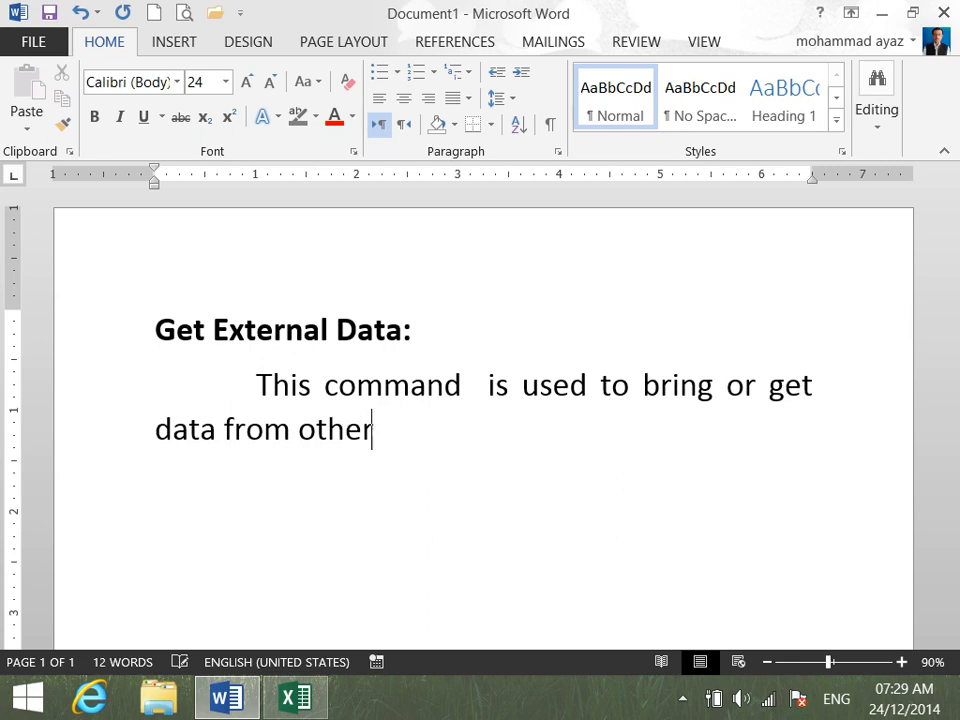
pyautogui.write(' programs')
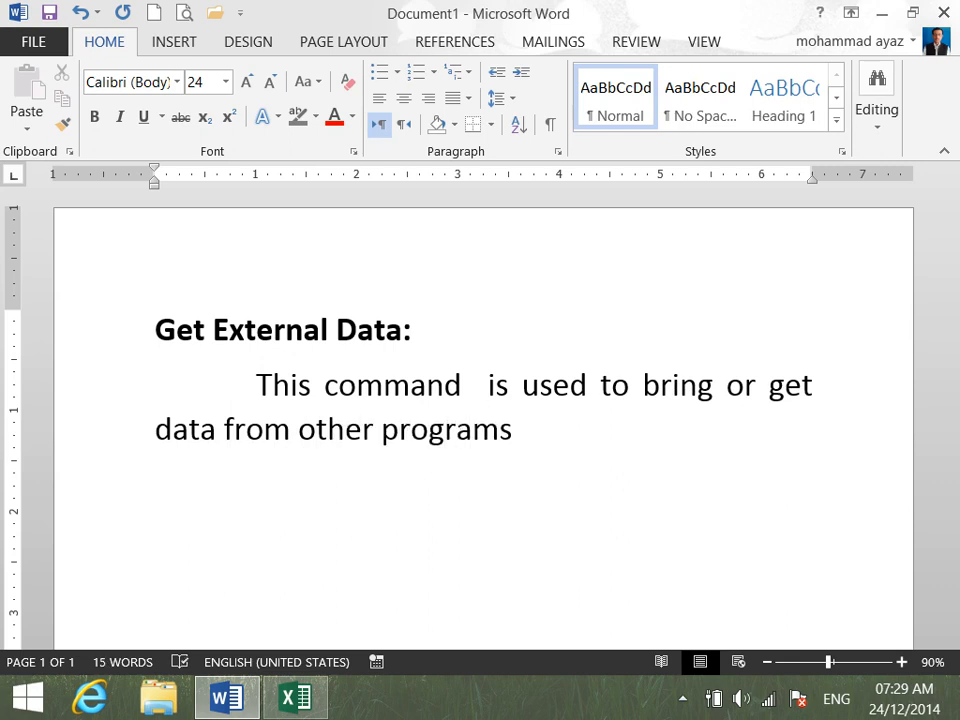
pyautogui.write(' or files.')
pyautogui.press('Return')
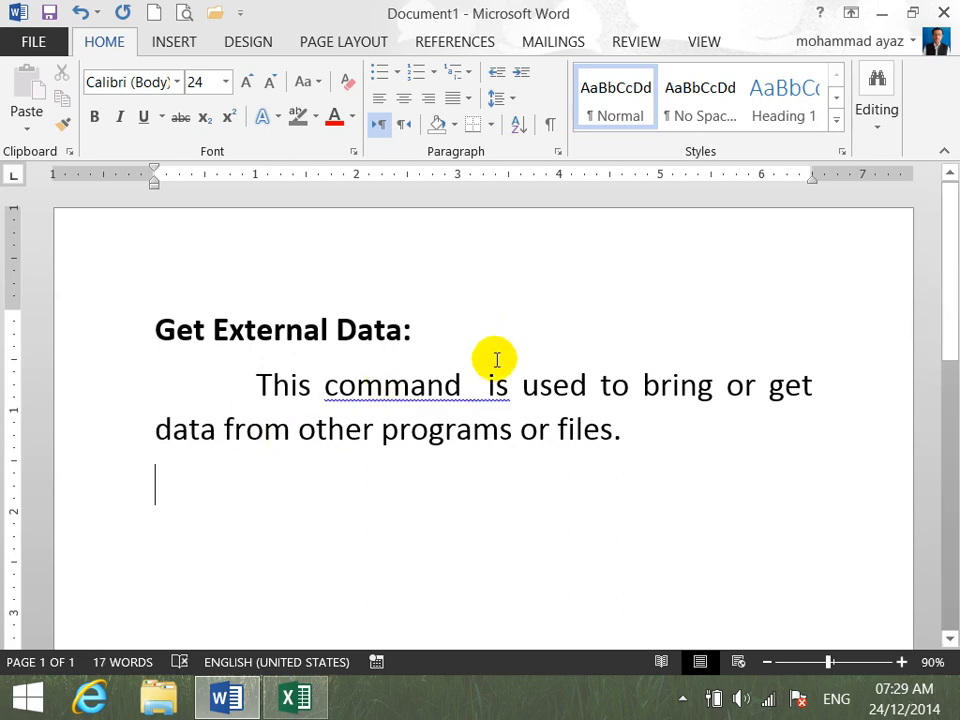
# - Remove the extra space between "command" and "is" in the sentence
pyautogui.rightClick(478, 397)
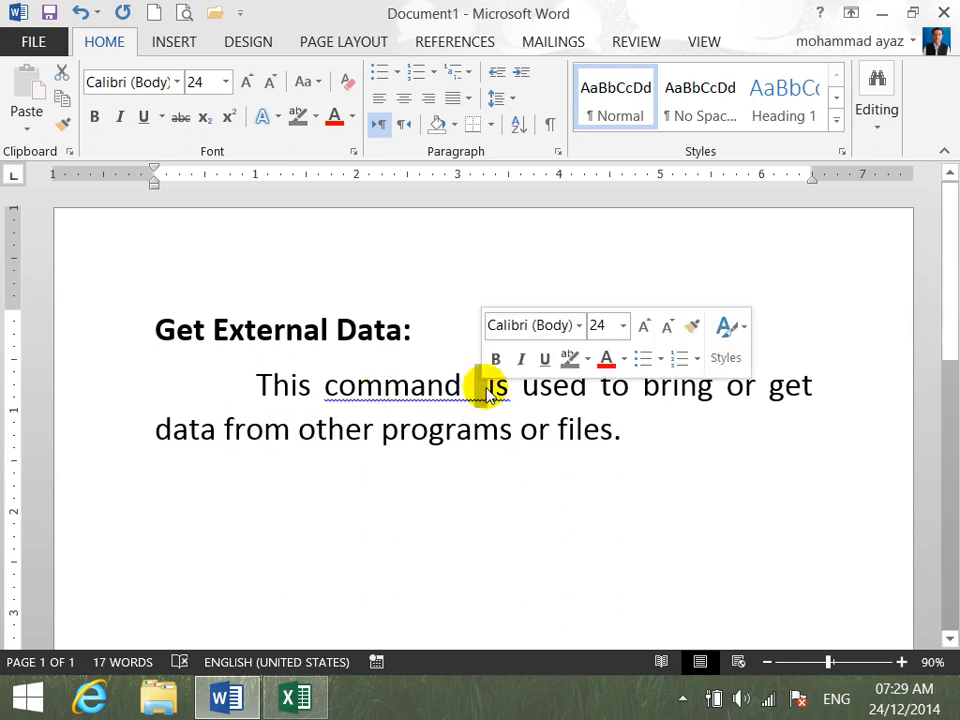
pyautogui.press('Left')
pyautogui.press('Delete')
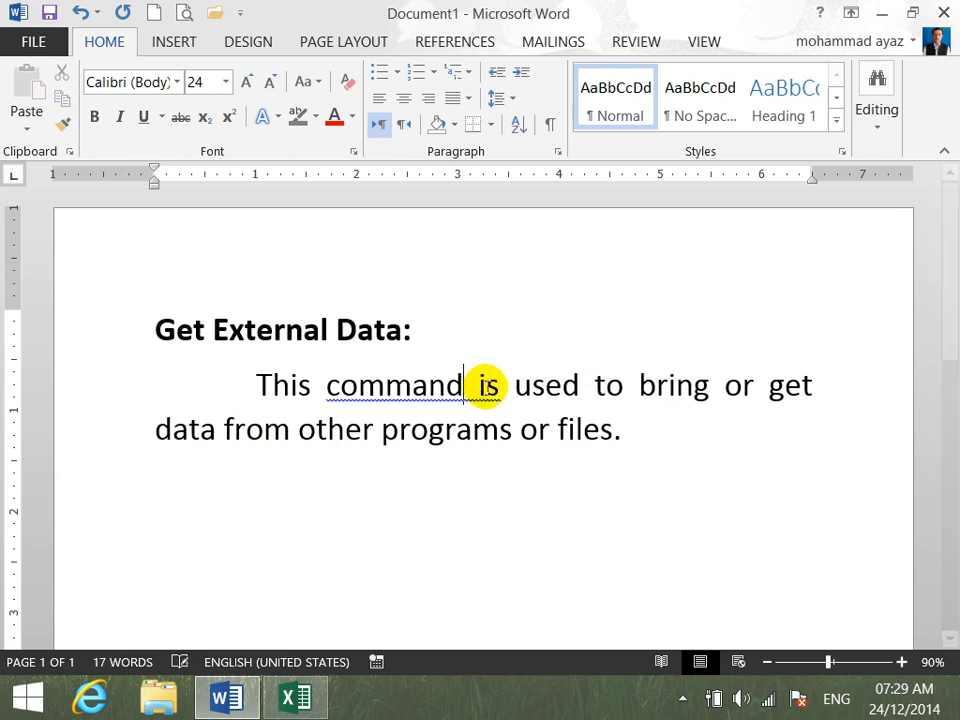
pyautogui.press('BackSpace')
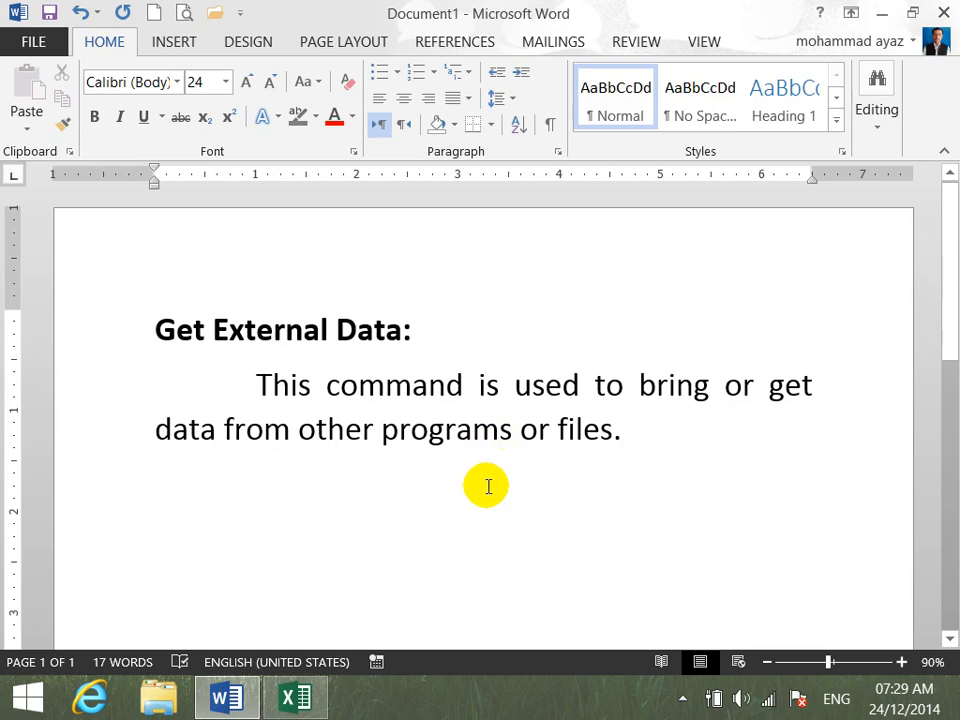
# - Switch to Excel to look at the Get External Data source options, and return to the Word document
pyautogui.click(312, 708)
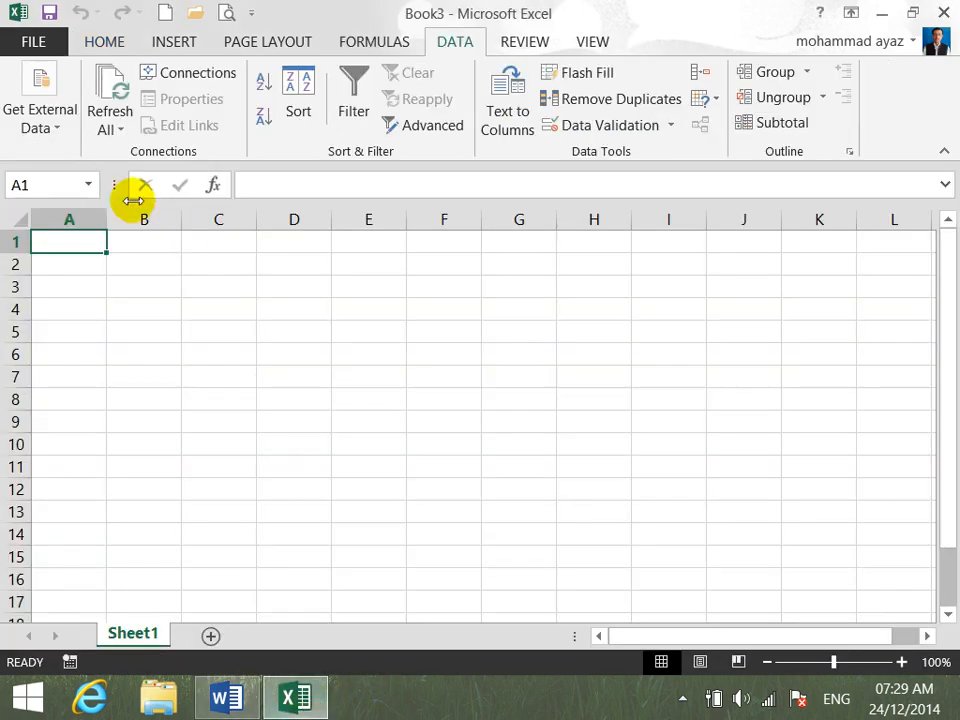
pyautogui.click(46, 122)
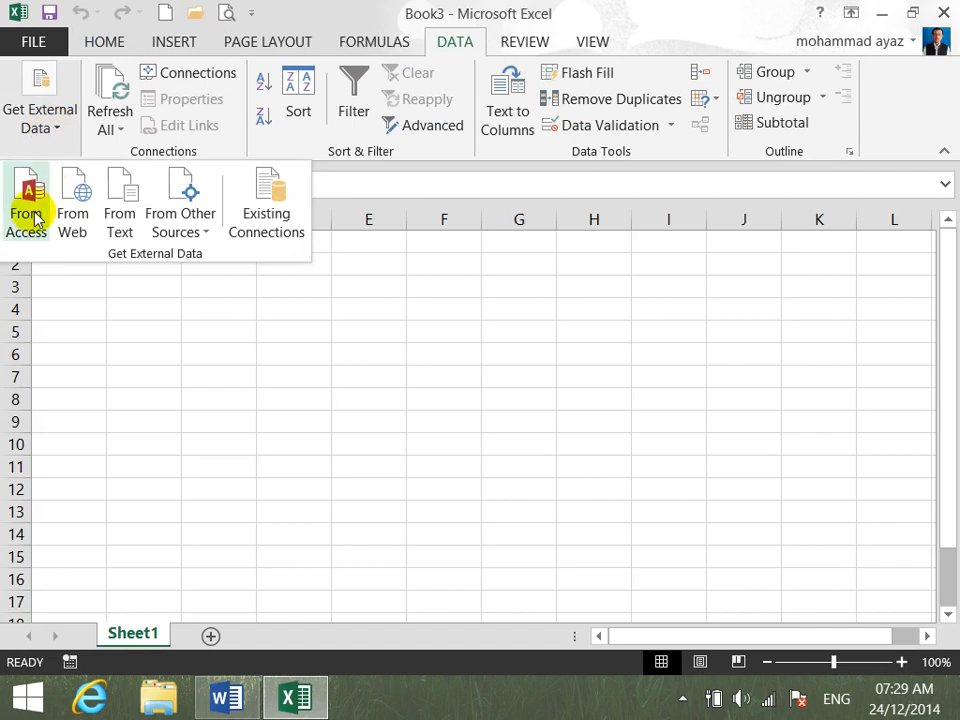
pyautogui.click(228, 708)
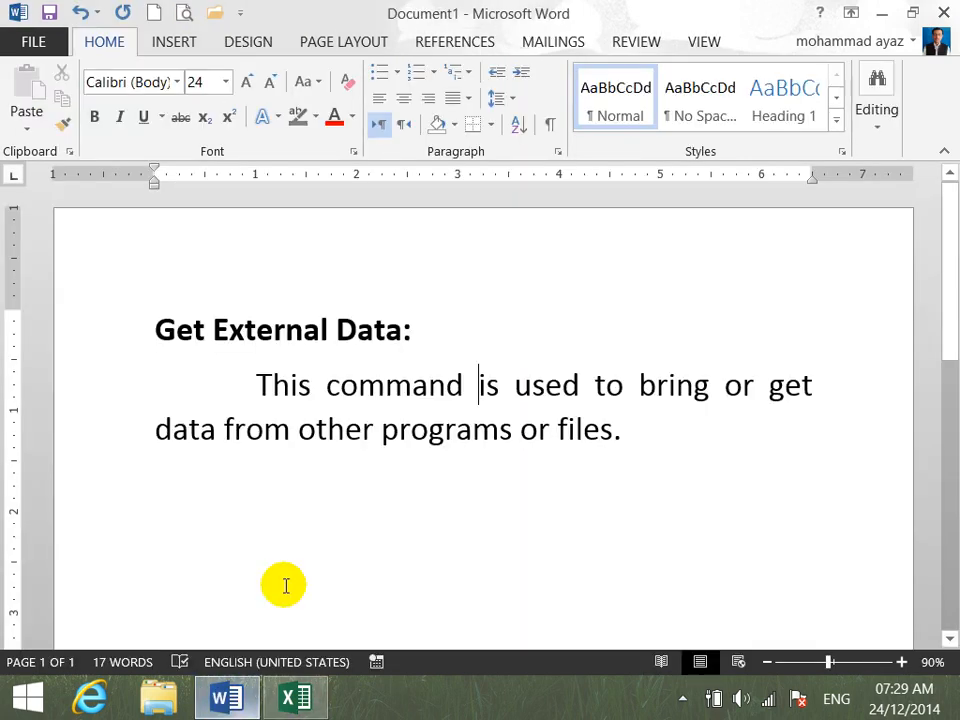
# - Add the line "From Access to Excel" below the paragraph
pyautogui.click(642, 455)
pyautogui.press('Return')
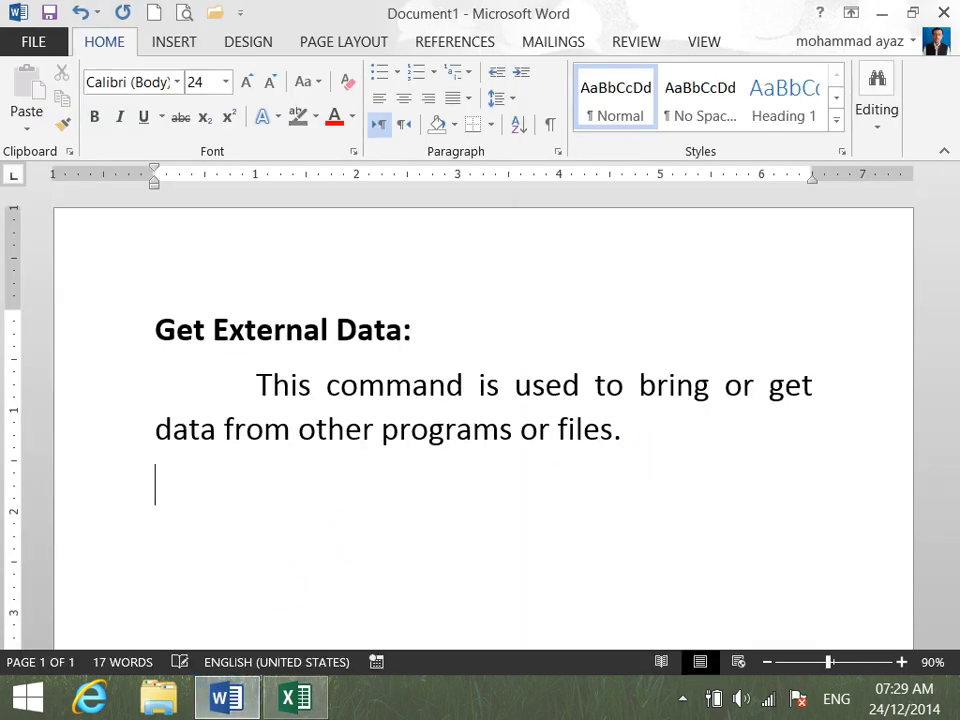
pyautogui.write('From')
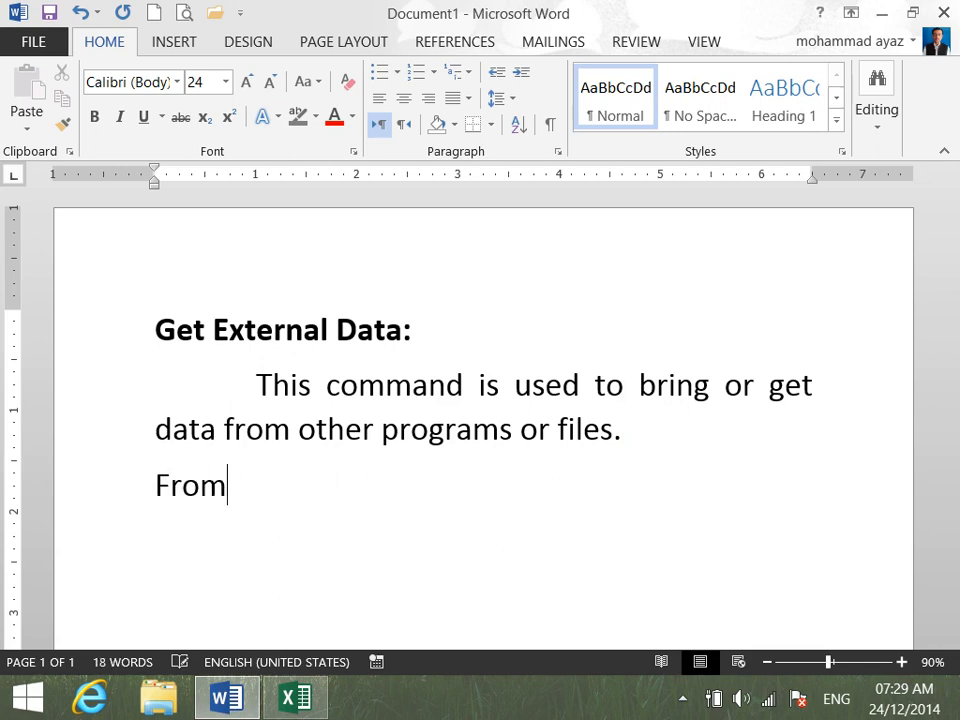
pyautogui.write(' Access to Excel')
pyautogui.press('Return')
pyautogui.press('BackSpace')
# - Format the "From Access to Excel" line as the first item of a numbered list
pyautogui.click(156, 484)
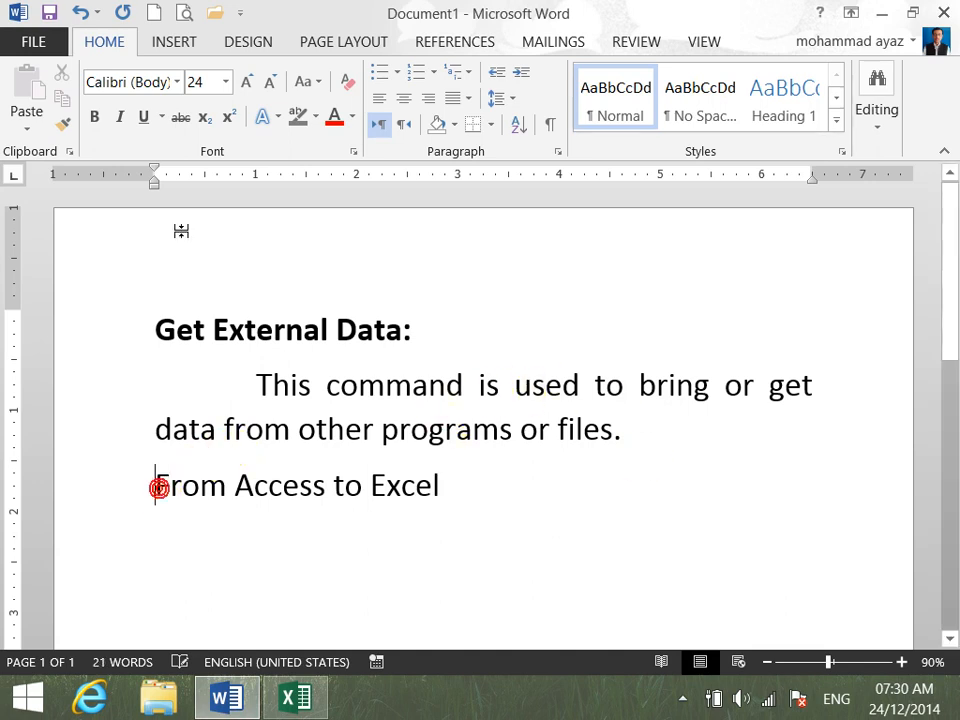
pyautogui.click(414, 73)
pyautogui.click(610, 483)
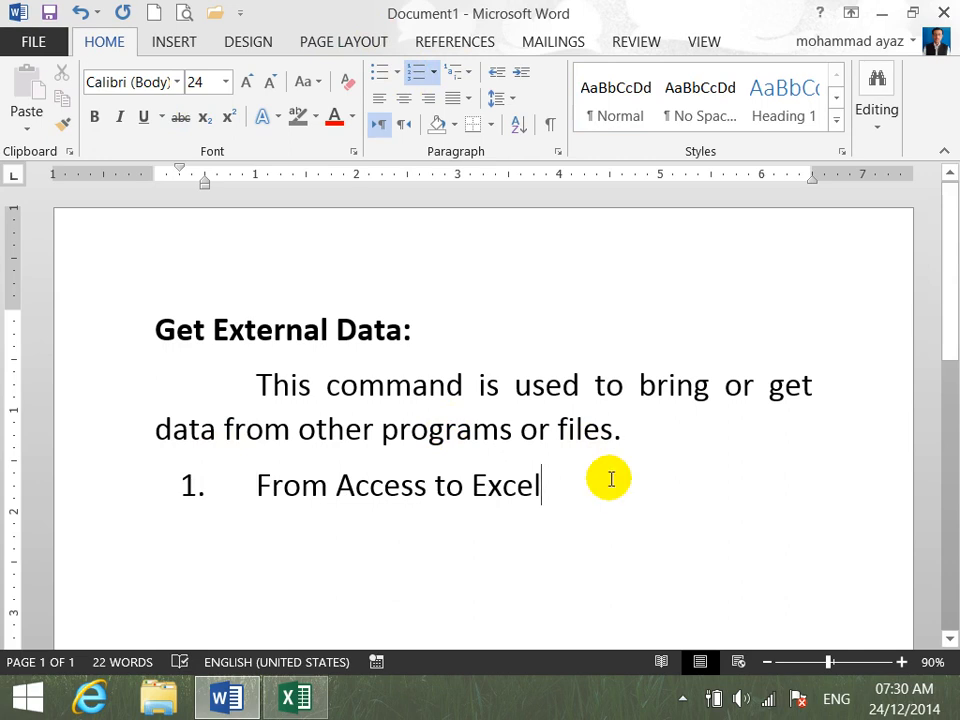
# - Add "Webpage to Excel" as the second item of the numbered list
pyautogui.press('Return')
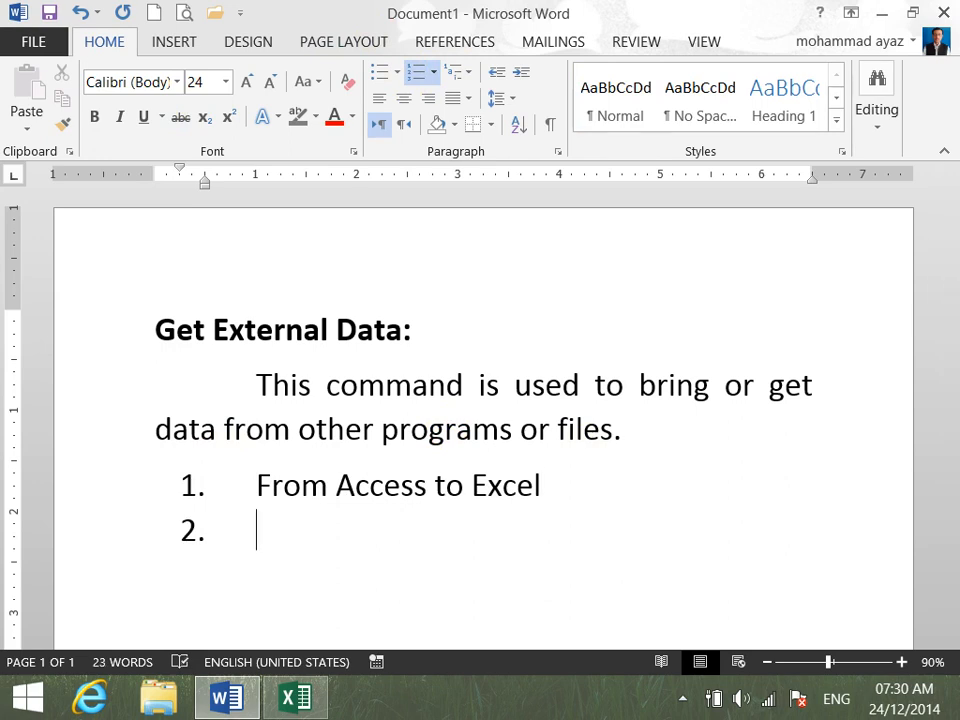
pyautogui.write('Webpage')
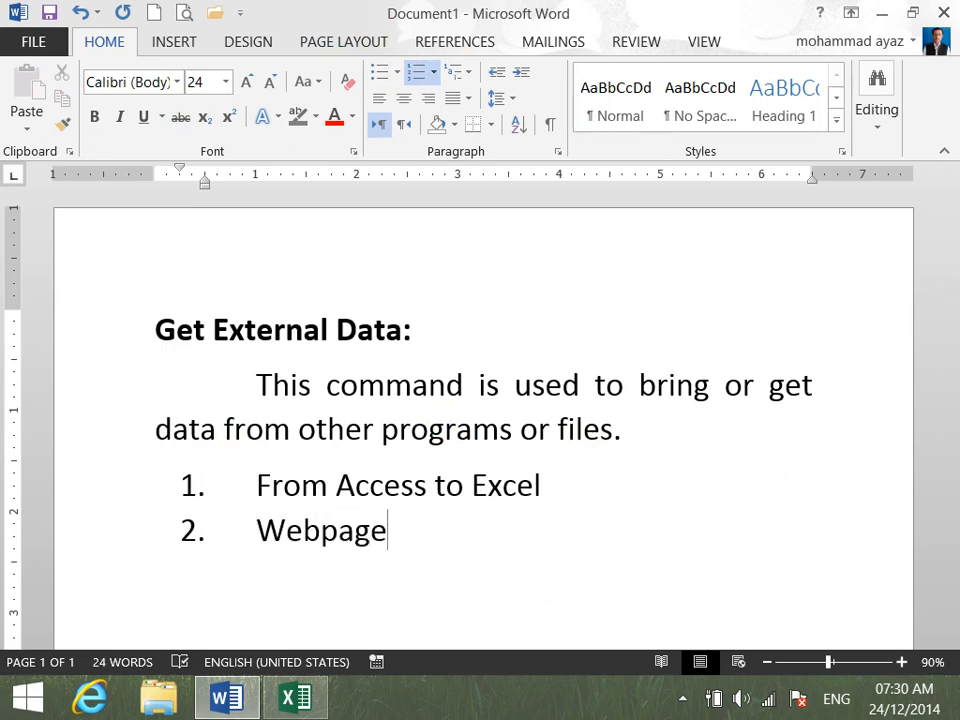
pyautogui.press('BackSpace')
pyautogui.press('BackSpace')
pyautogui.press('BackSpace')
pyautogui.write('age to Excel')
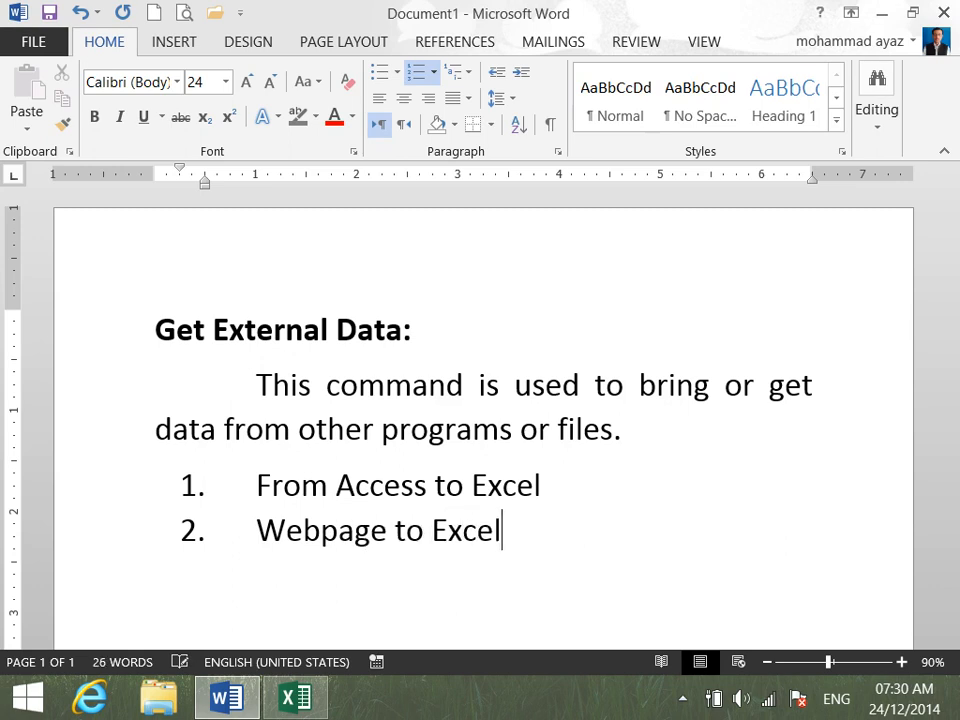
# - Add "Notepad to Excel" as the third list item and start an empty fourth item
pyautogui.press('Return')
pyautogui.write('Notepa')
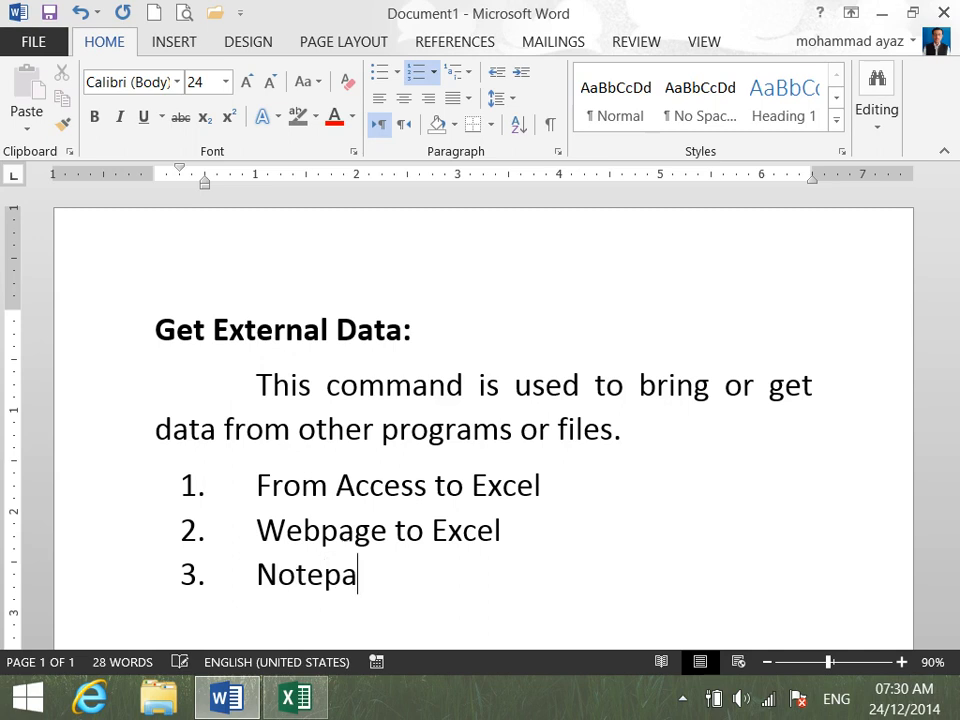
pyautogui.write('d to Excel')
pyautogui.press('Return')
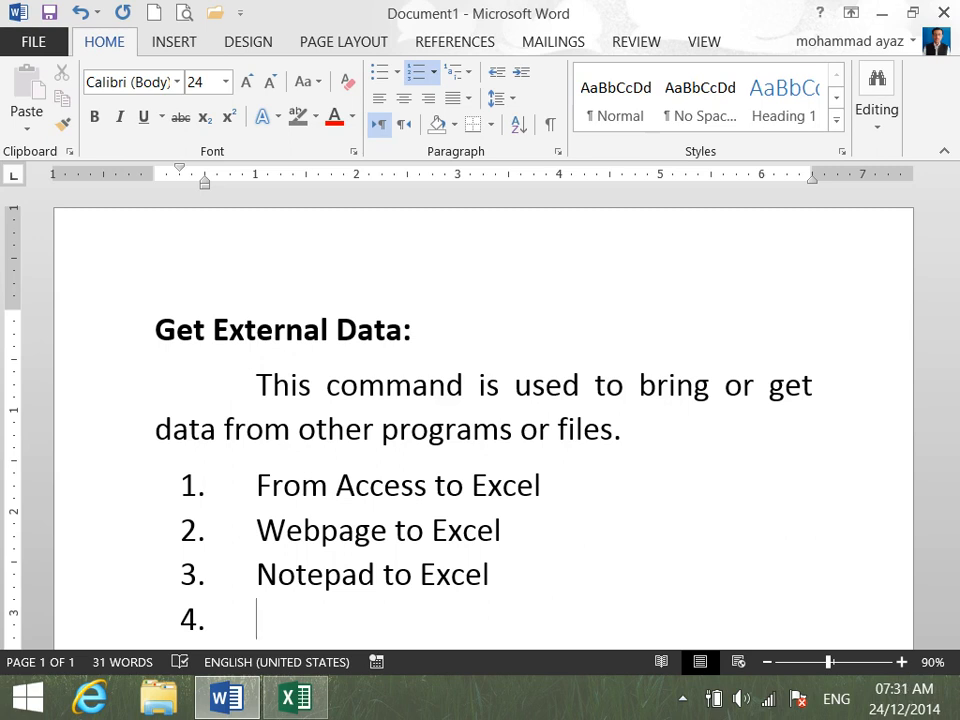
# - Switch to Excel and view the import options offered under From Other Sources in Get External Data
pyautogui.click(298, 705)
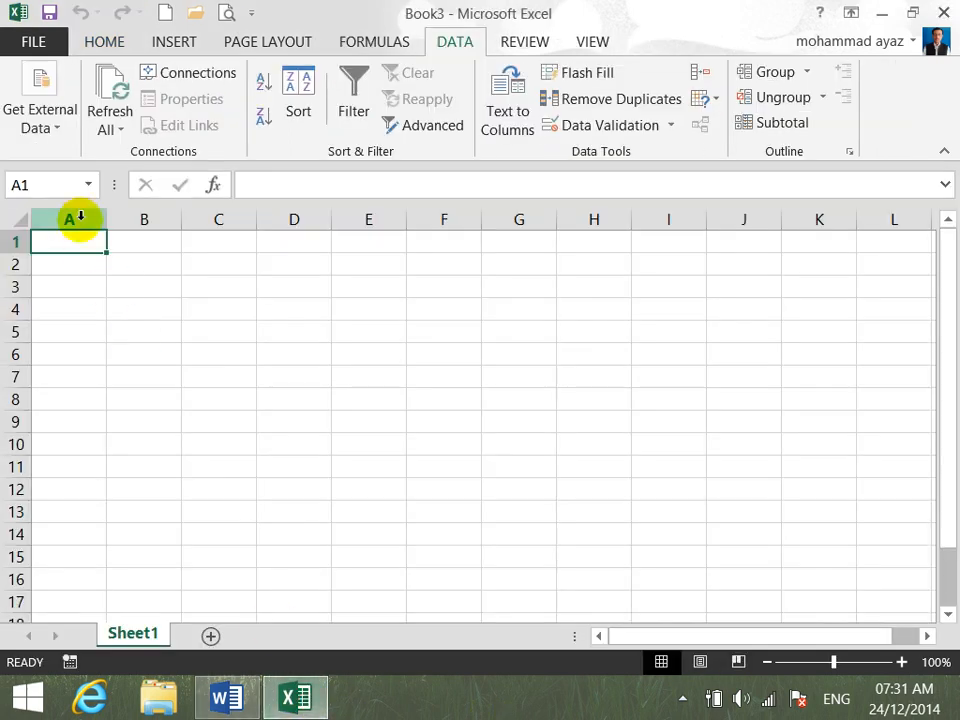
pyautogui.click(62, 118)
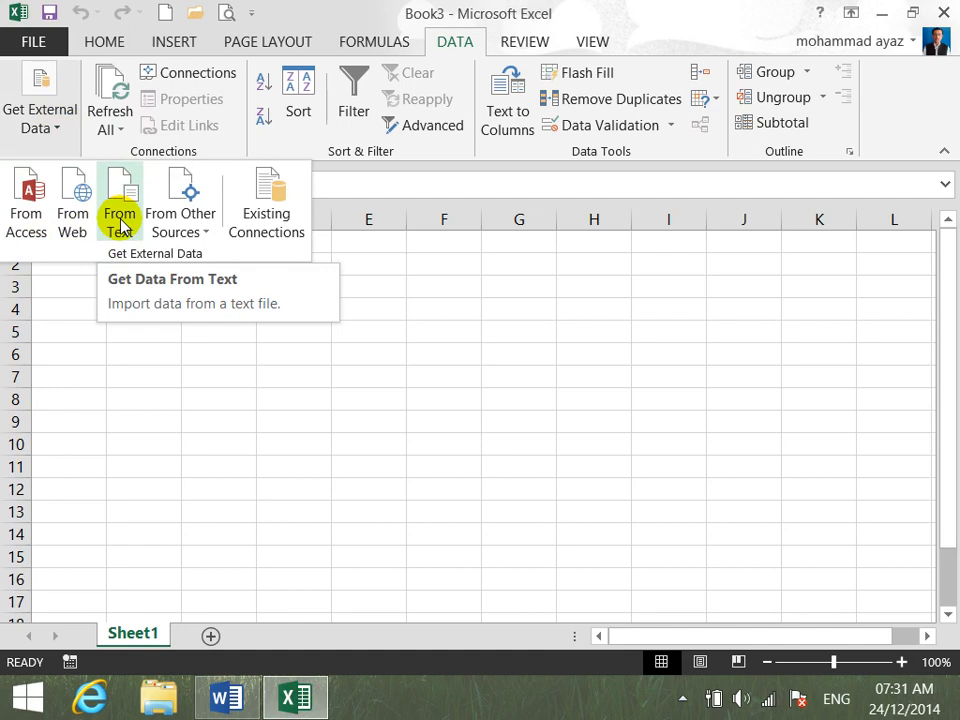
pyautogui.click(207, 236)
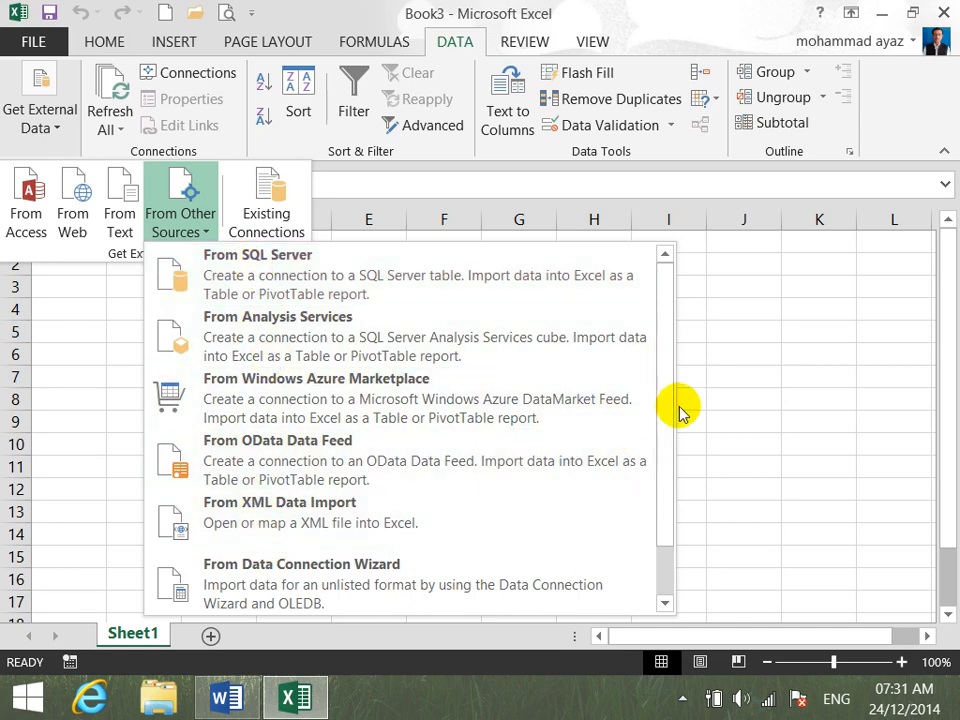
# - View the remaining From Other Sources options and highlight the "From Access to Excel" list item in Word
pyautogui.moveTo(667, 396); pyautogui.dragTo(677, 476)
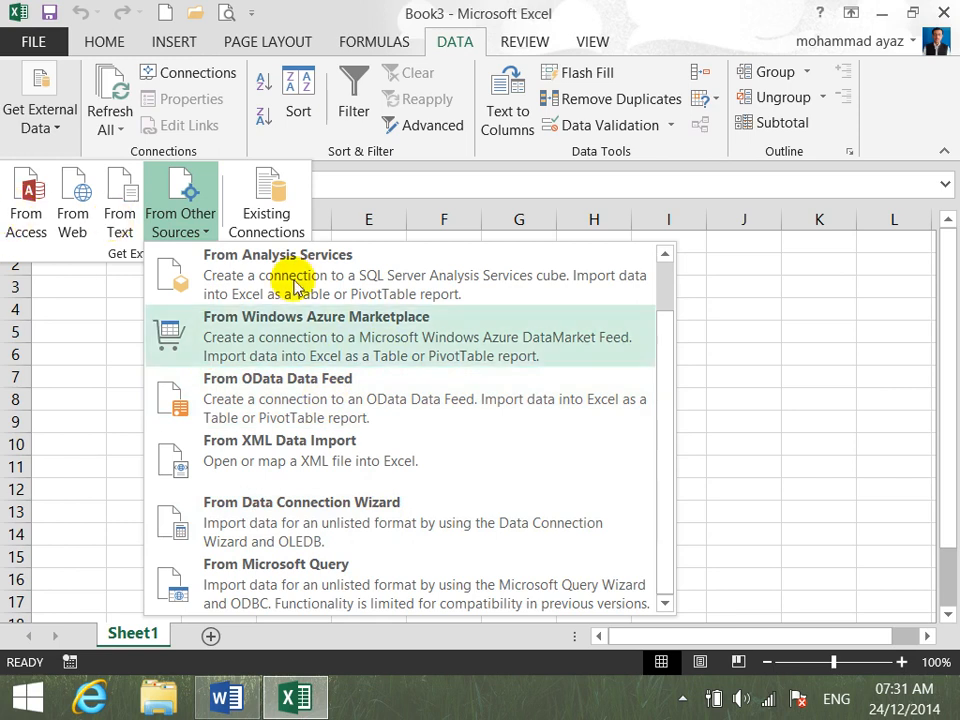
pyautogui.click(737, 443)
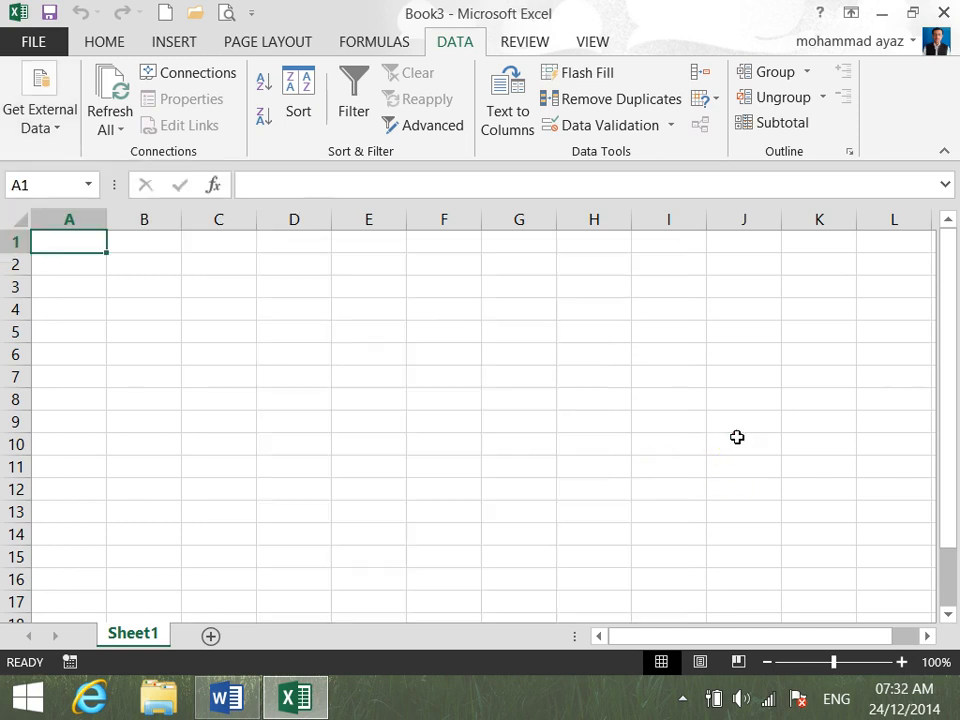
pyautogui.click(224, 703)
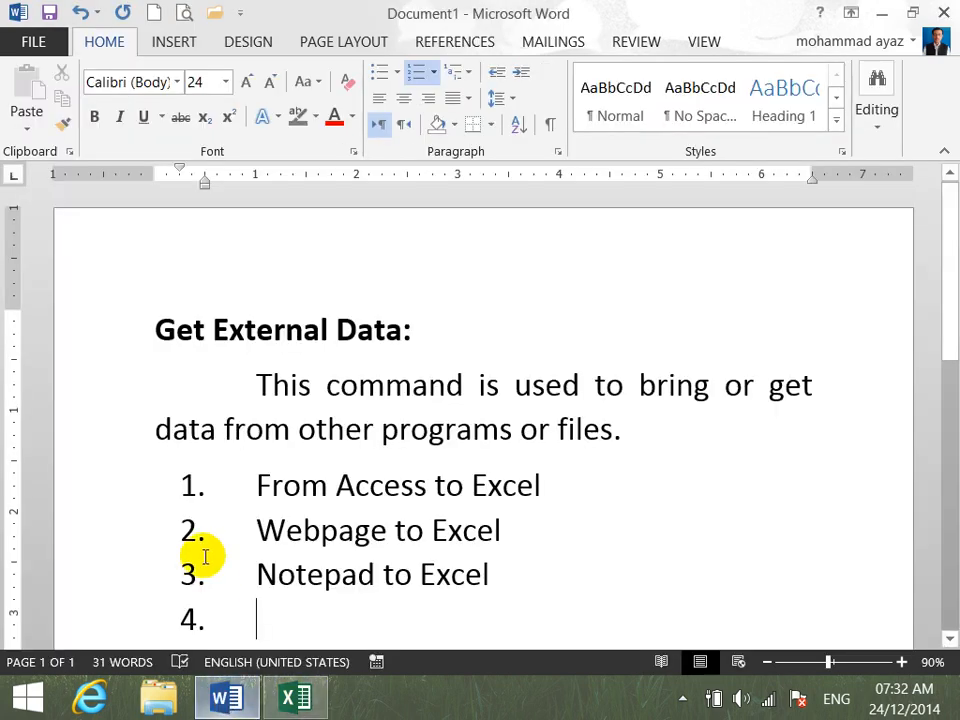
pyautogui.moveTo(252, 484); pyautogui.dragTo(568, 492)
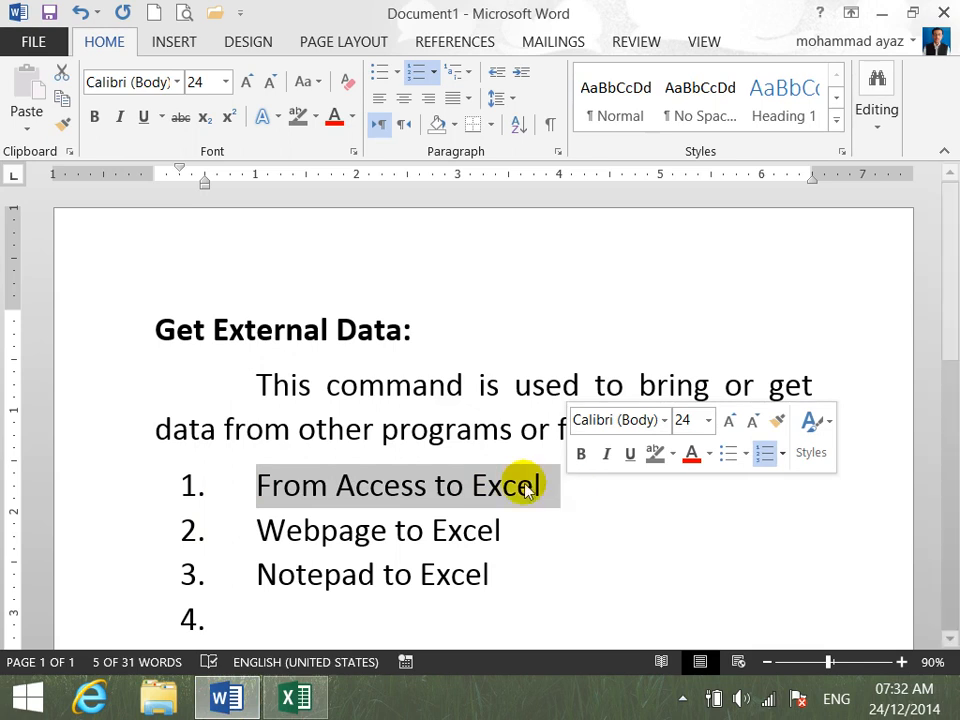
# - Switch to Excel and look at the From Access option under Get External Data
pyautogui.click(316, 708)
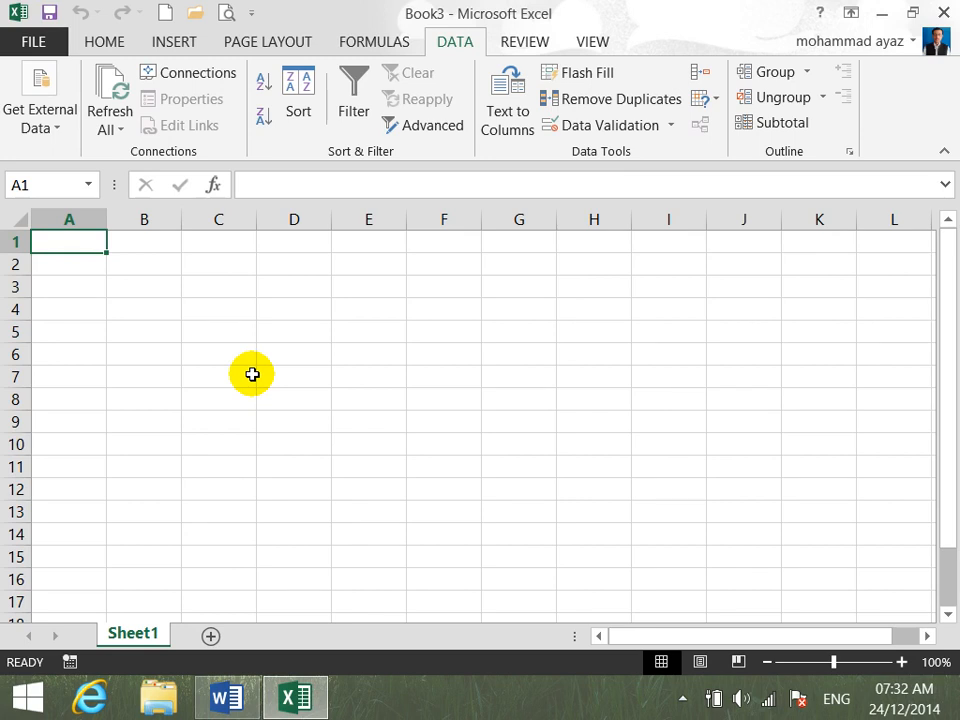
pyautogui.click(59, 127)
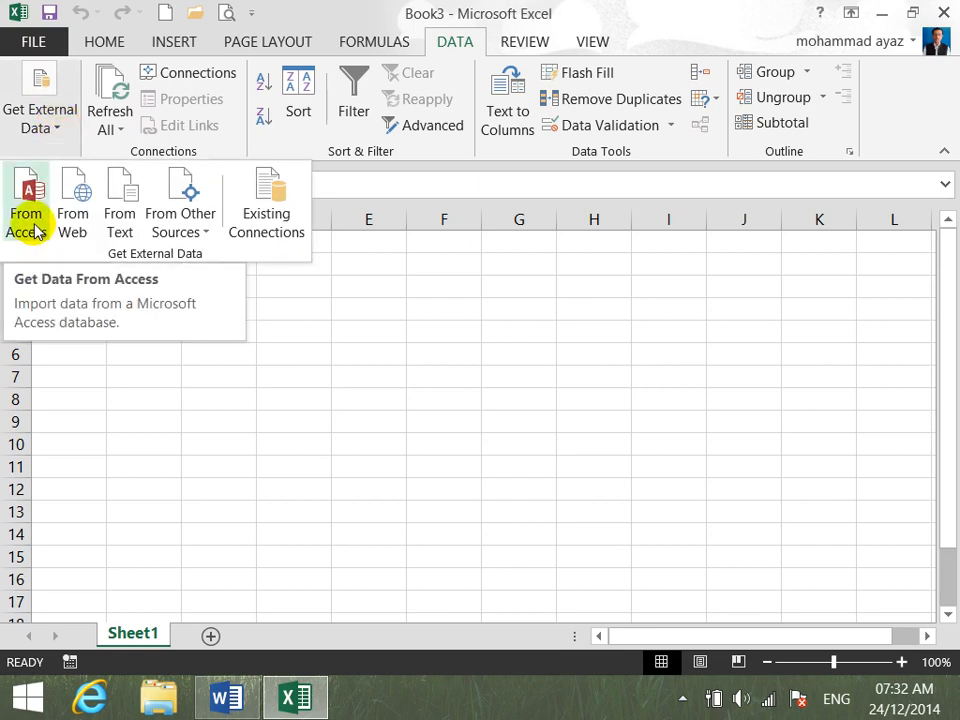
pyautogui.click(120, 418)
# - Enter "From Access" in cell A1 of Sheet1 and widen column A to fit the text
pyautogui.moveTo(895, 685)
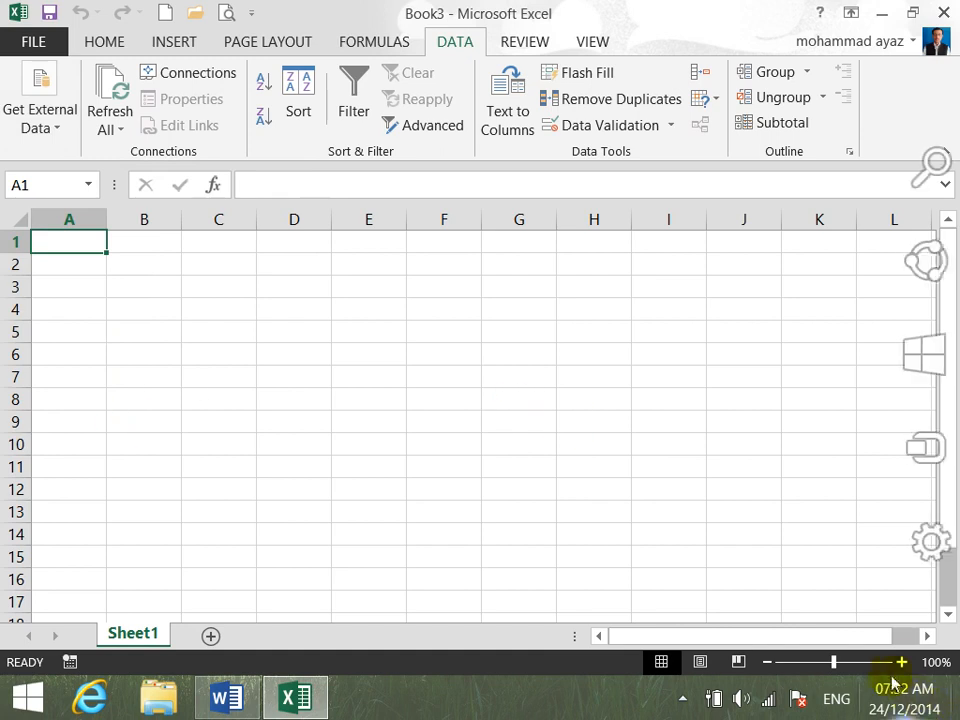
pyautogui.click(901, 662)
pyautogui.click(901, 662)
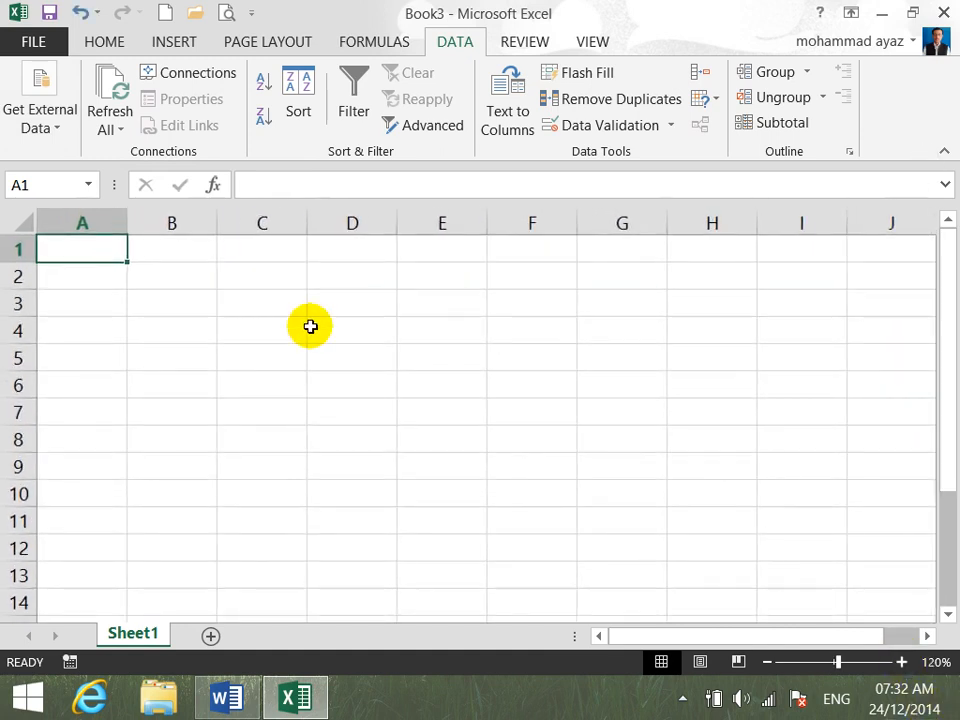
pyautogui.write('From')
pyautogui.write(' Access')
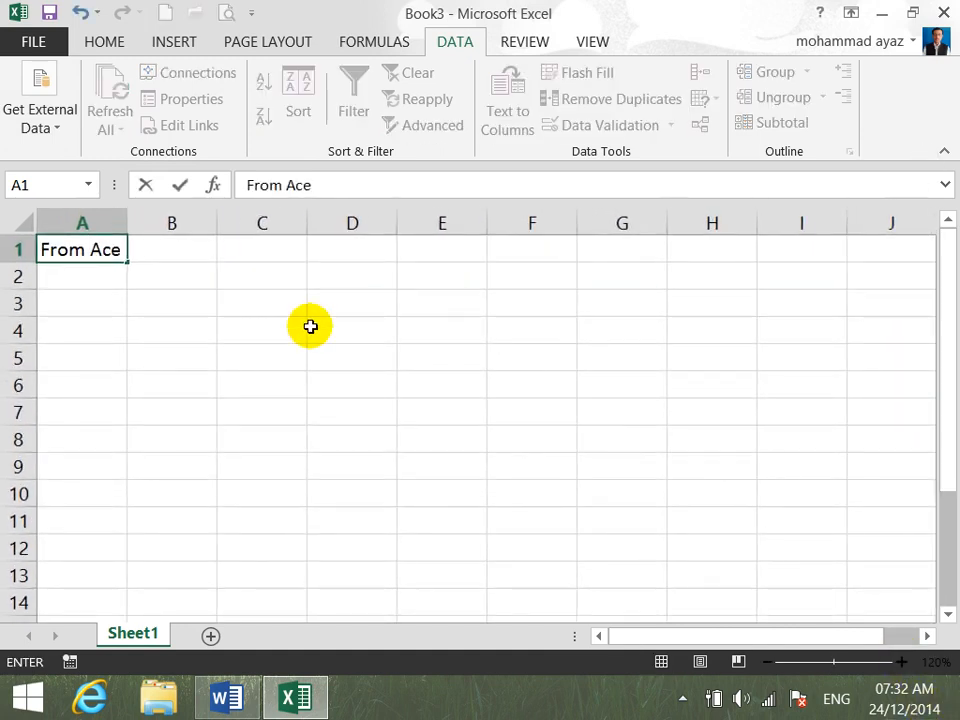
pyautogui.press('BackSpace')
pyautogui.press('BackSpace')
pyautogui.press('BackSpace')
pyautogui.write('cess')
pyautogui.press('Return')
pyautogui.moveTo(128, 214); pyautogui.dragTo(161, 219)
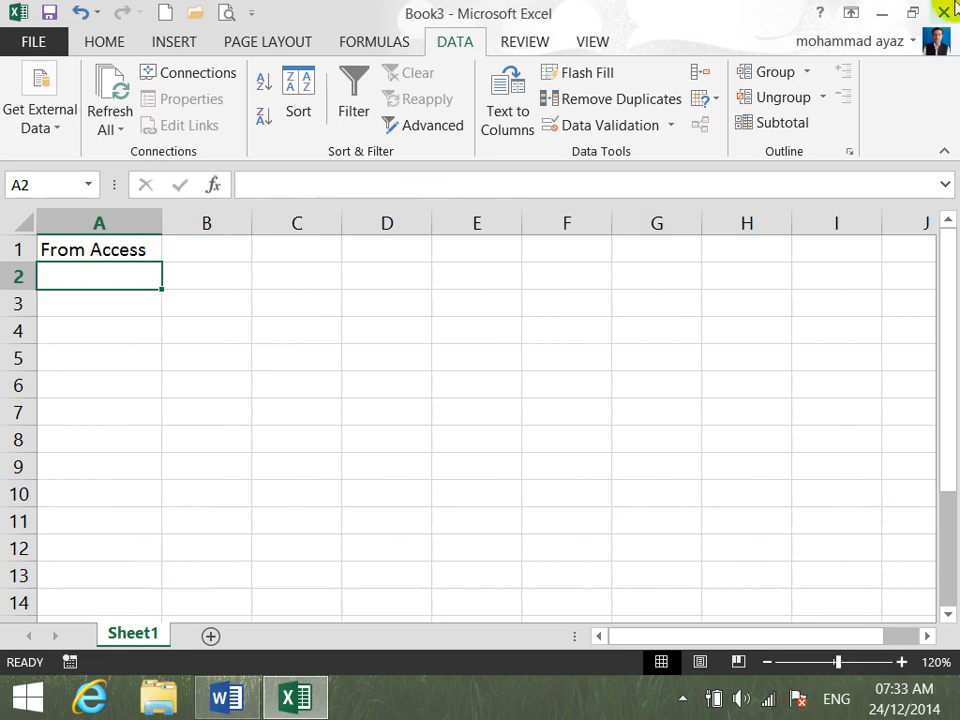
# - Minimize the Excel and Word windows and refresh the desktop
pyautogui.click(882, 12)
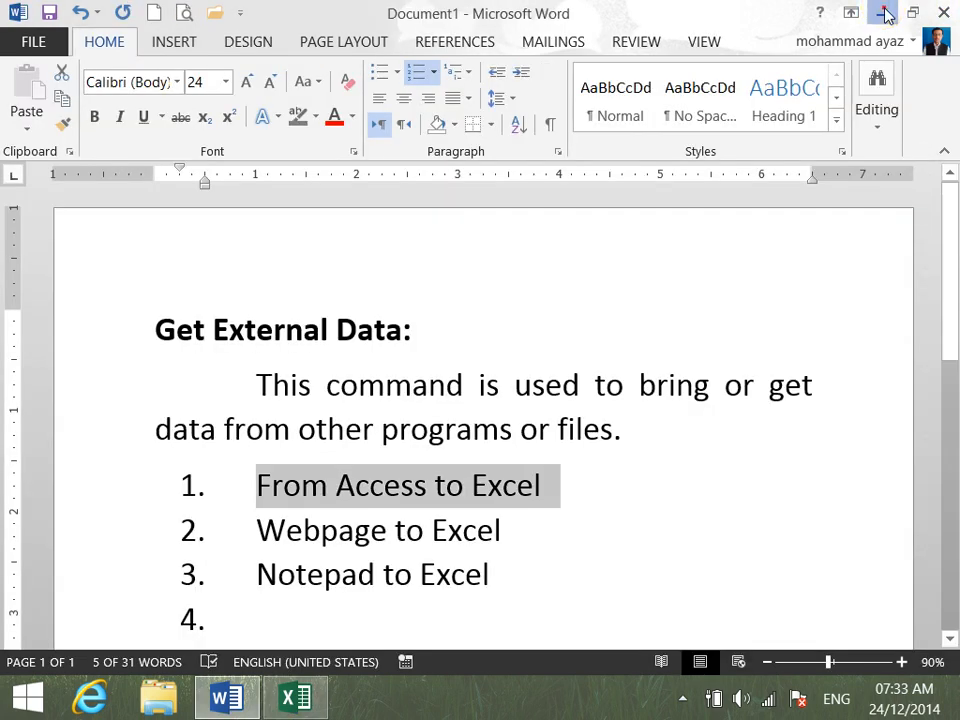
pyautogui.click(884, 14)
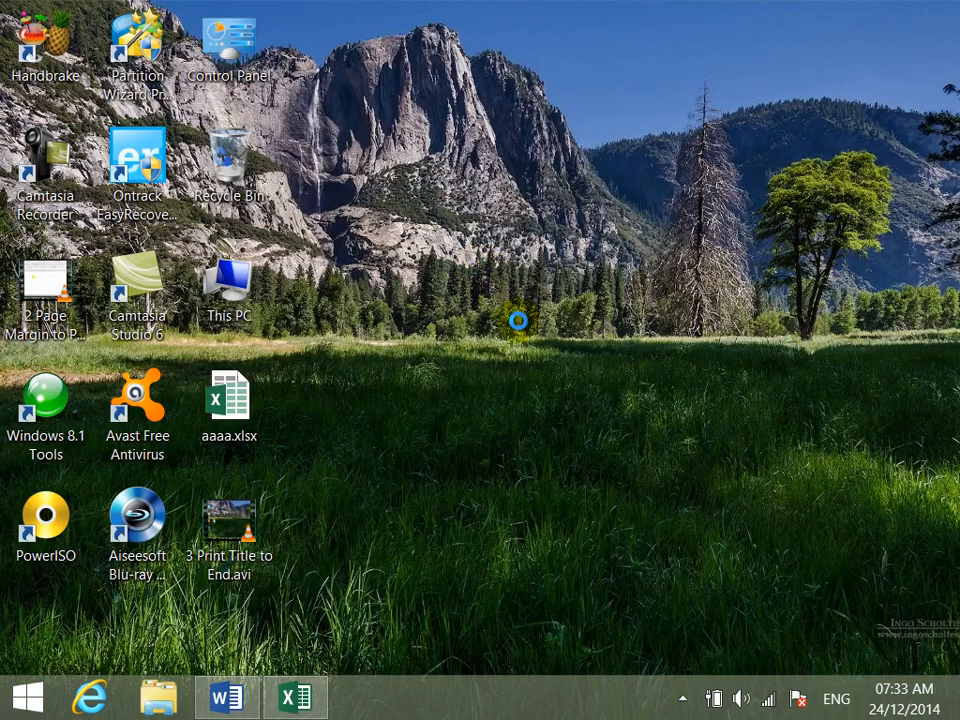
pyautogui.rightClick(476, 266)
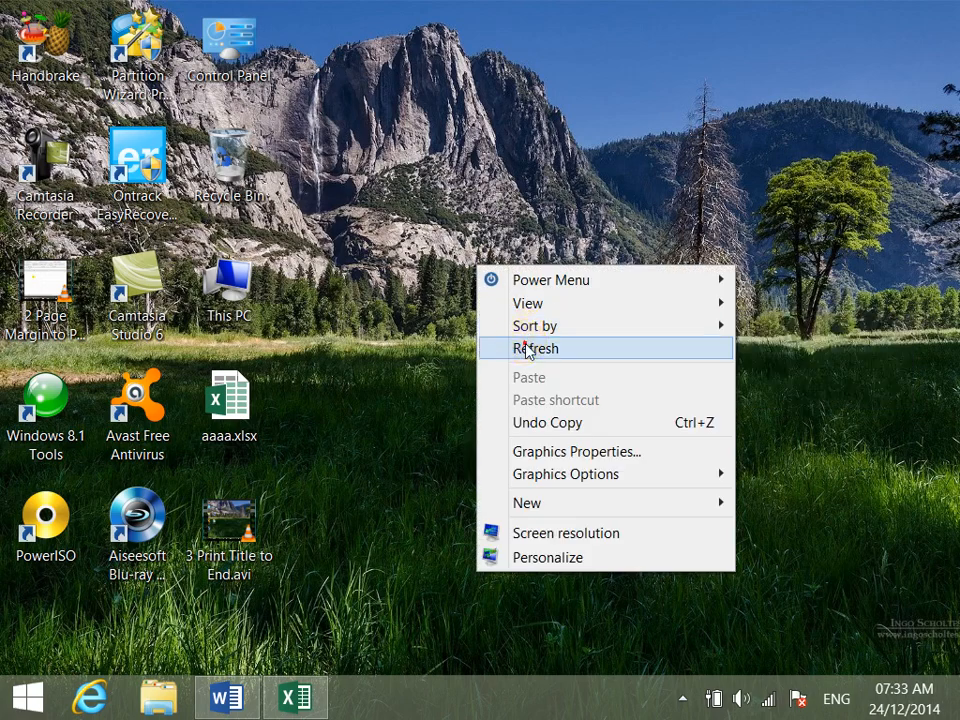
pyautogui.click(521, 343)
# - Search the Start screen for "msa" and launch Access 2013
pyautogui.click(28, 697)
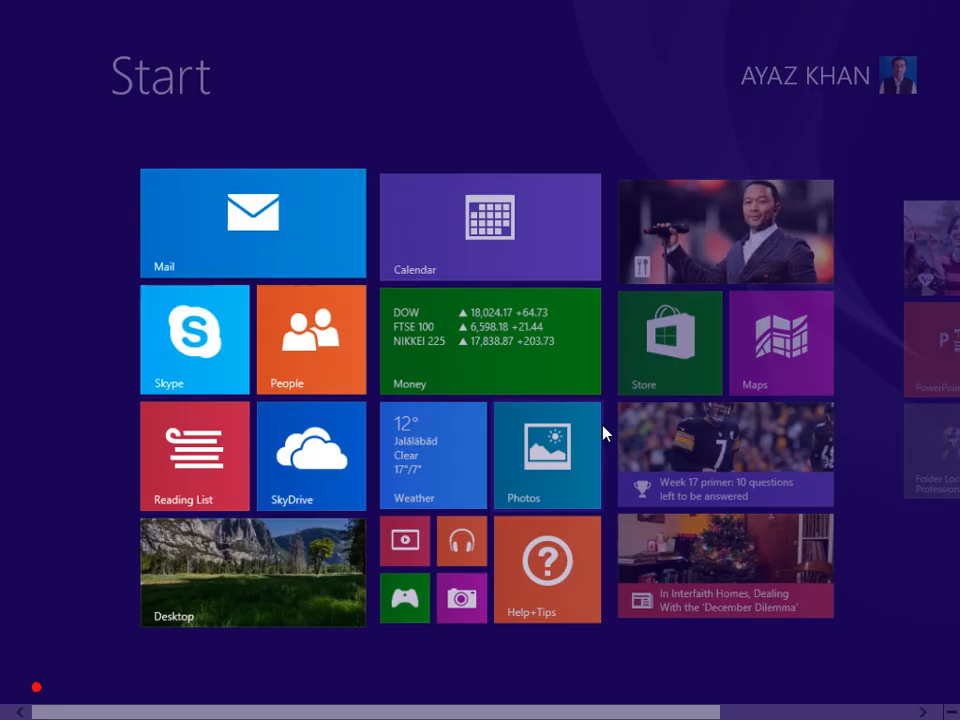
pyautogui.scroll(-2, 955, 527)
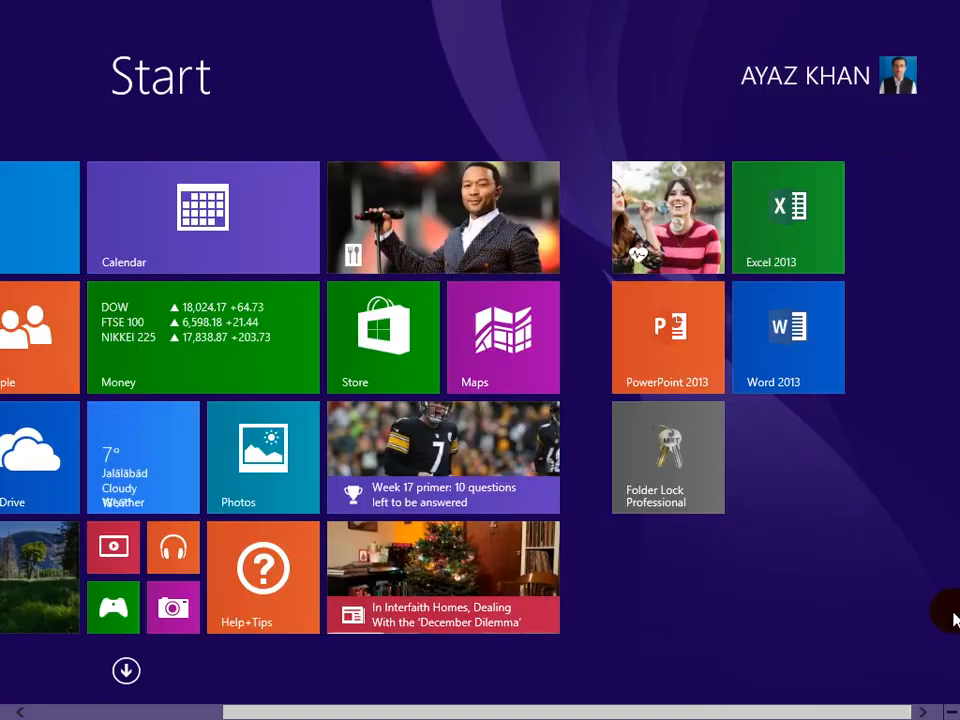
pyautogui.write('ms ac')
pyautogui.press('BackSpace')
pyautogui.press('BackSpace')
pyautogui.press('BackSpace')
pyautogui.write('a')
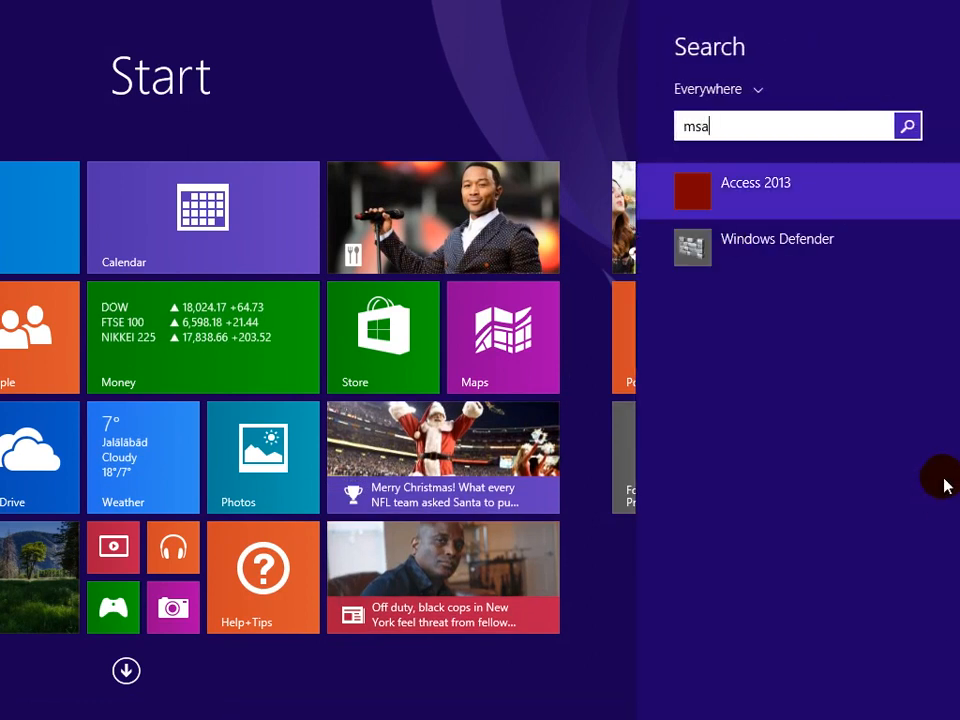
pyautogui.click(816, 184)
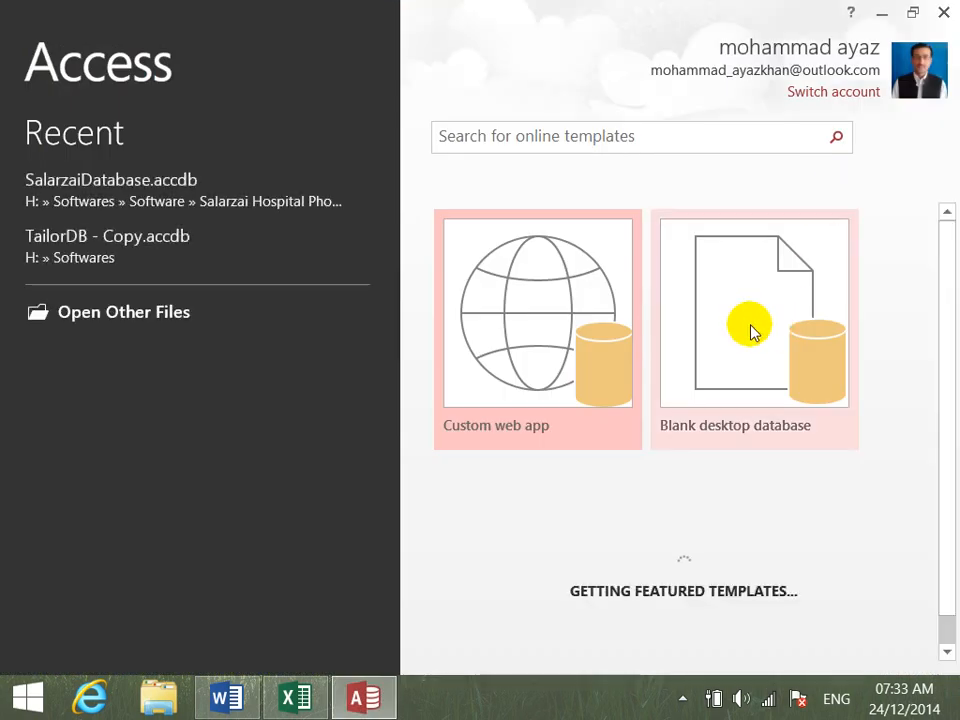
# - Create a blank desktop database under the suggested file name and close its default Table1
pyautogui.click(752, 330)
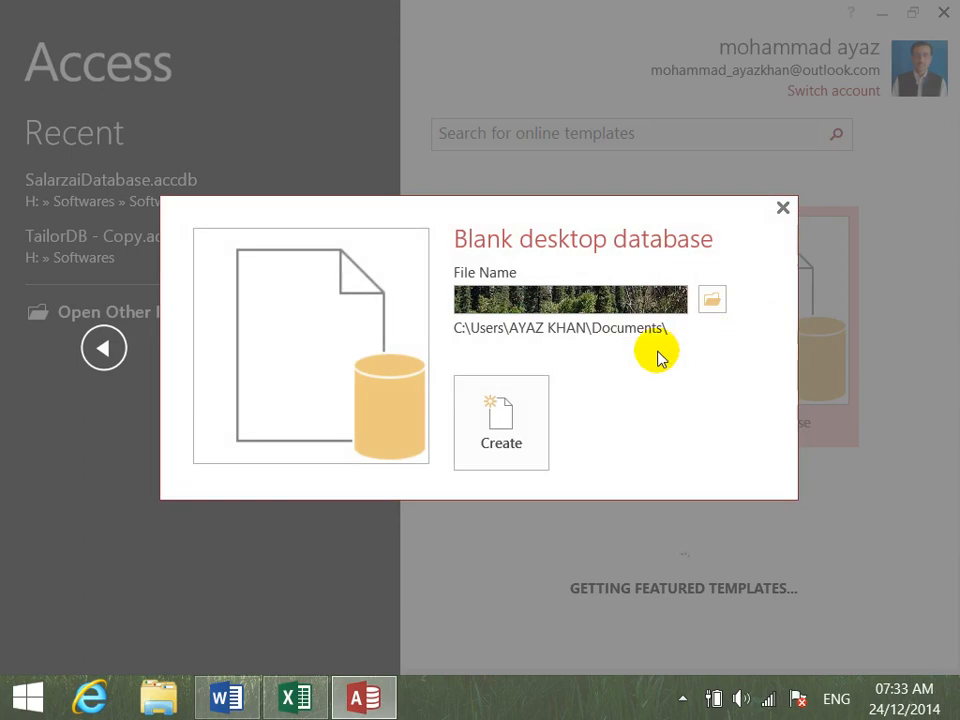
pyautogui.click(504, 427)
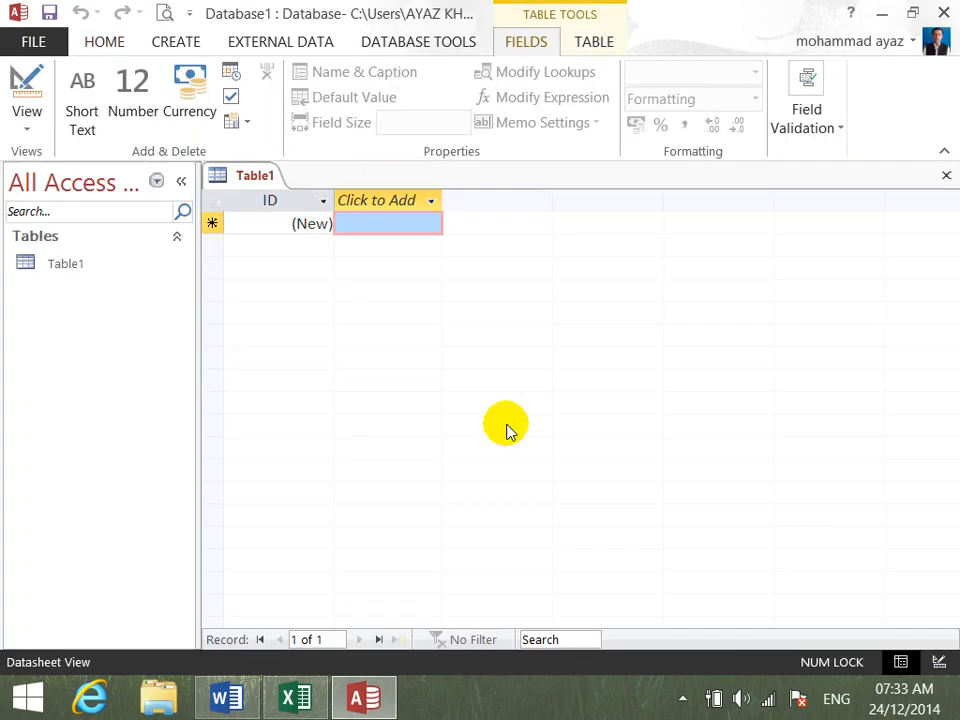
pyautogui.click(946, 176)
# - Start a new table in Design view and add an SNO field with the AutoNumber data type
pyautogui.click(175, 41)
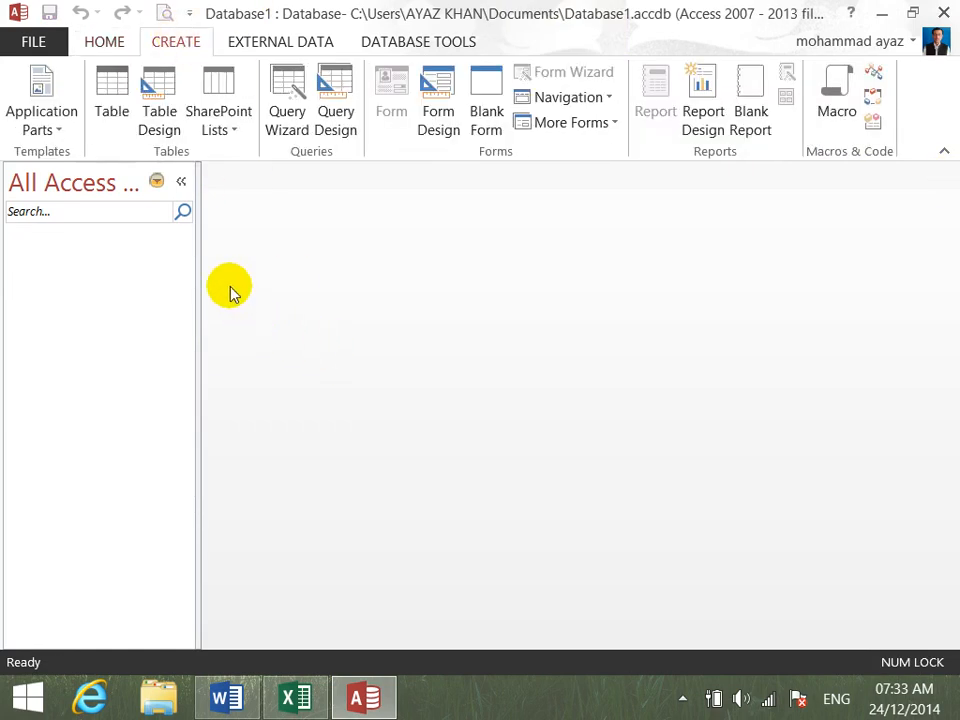
pyautogui.click(162, 125)
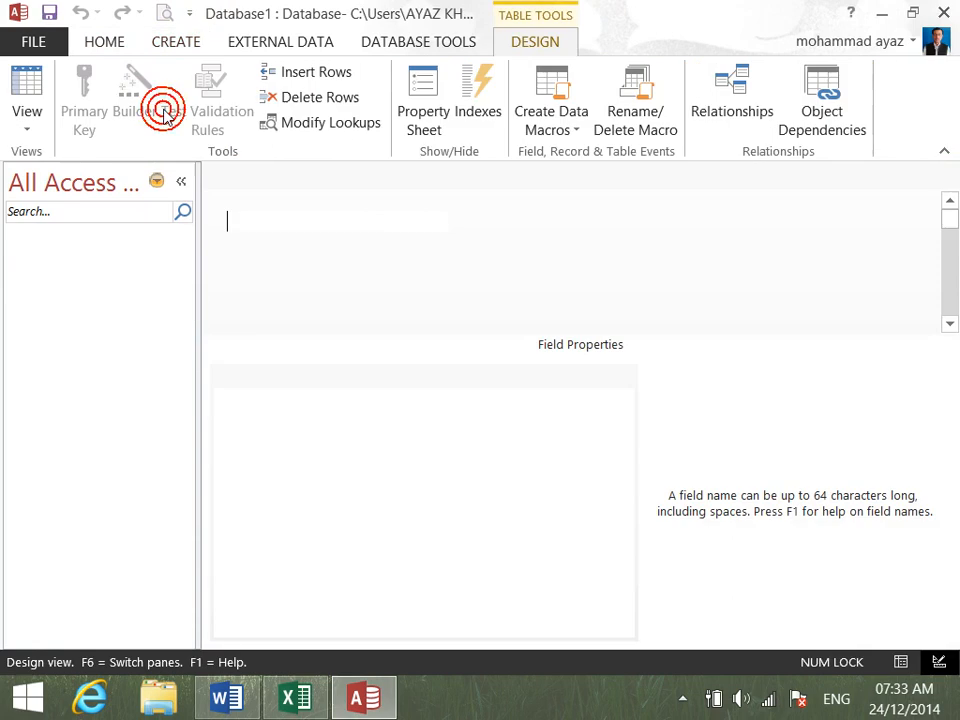
pyautogui.press('capslock')
pyautogui.write('SNO')
pyautogui.press('Tab')
pyautogui.write('A')
pyautogui.press('Tab')
pyautogui.press('Tab')
# - Add NAME and FNAME fields to the table, both with the Short Text data type
pyautogui.write('NAME')
pyautogui.press('Tab')
pyautogui.press('Return')
pyautogui.press('Tab')
pyautogui.press('Tab')
pyautogui.write('FNAME')
pyautogui.press('Tab')
pyautogui.press('Tab')
# - Add ADDRESS and MOBILE fields to the table, both with the Short Text data type
pyautogui.press('Tab')
pyautogui.write('ADDRESS')
pyautogui.press('Tab')
pyautogui.press('Tab')
pyautogui.press('Tab')
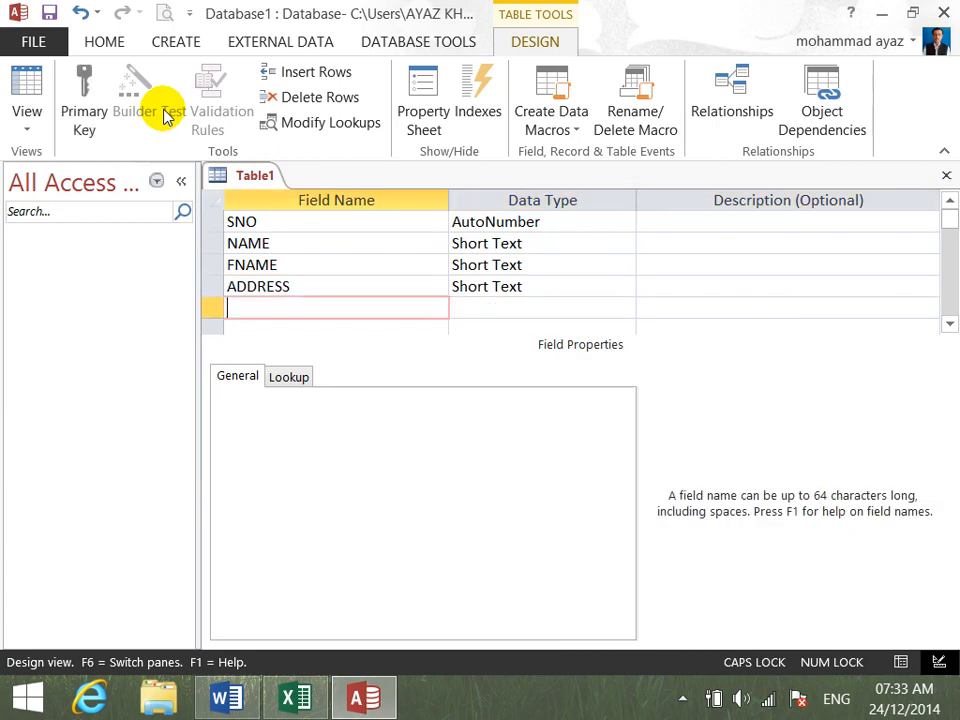
pyautogui.write('MOBILE')
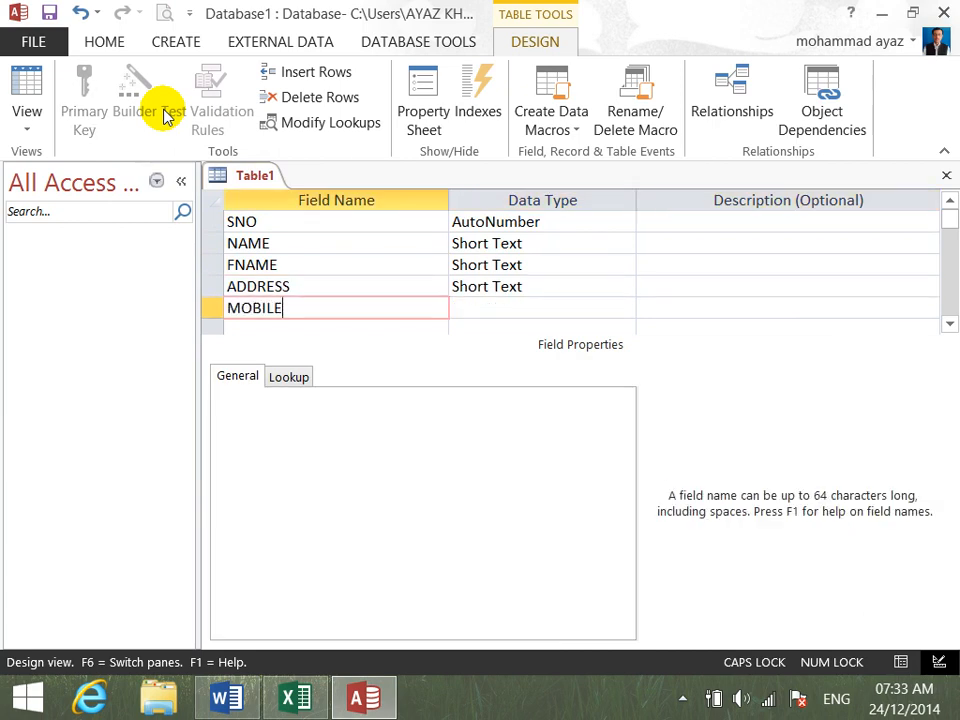
pyautogui.press('Tab')
pyautogui.press('Tab')
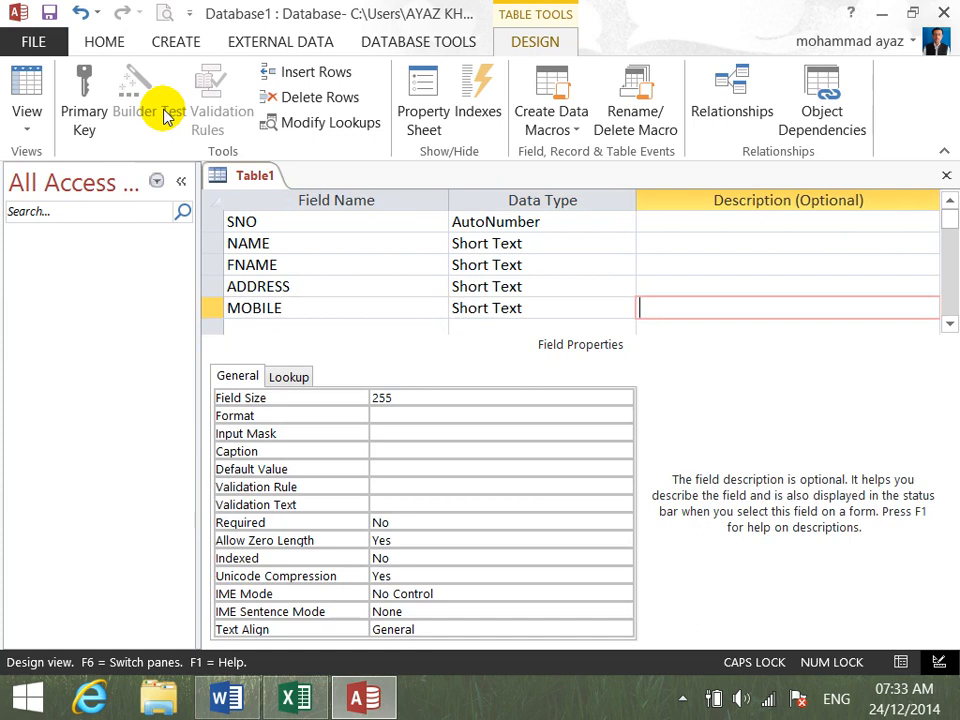
pyautogui.press('Tab')
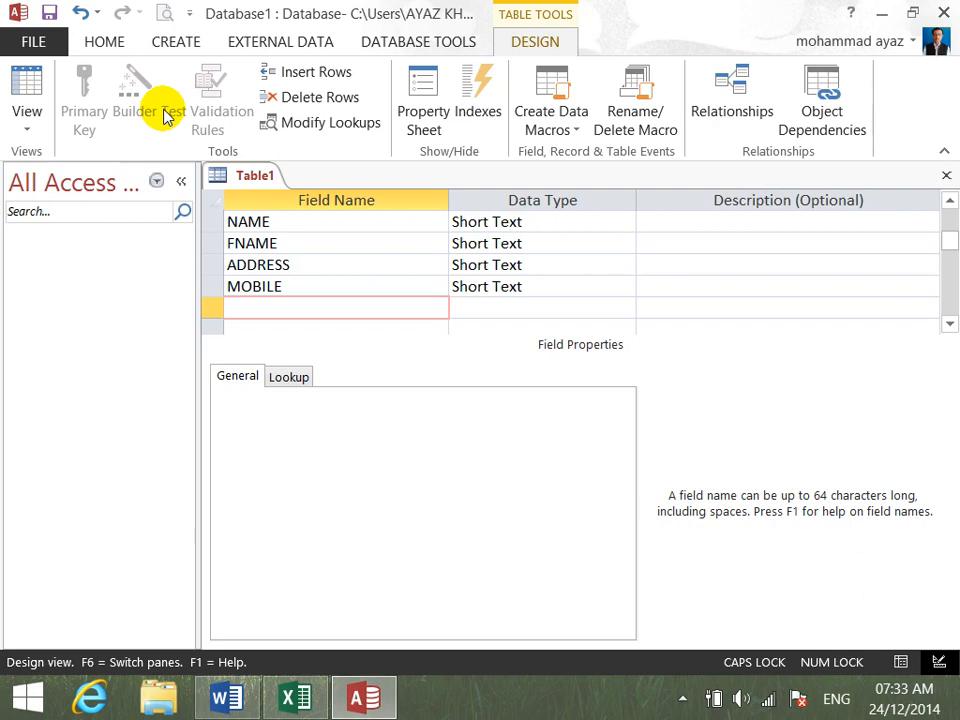
# - Add a GENDER field and start the Lookup Wizard for it with the option to type in the values
pyautogui.write('GENDER')
pyautogui.press('Tab')
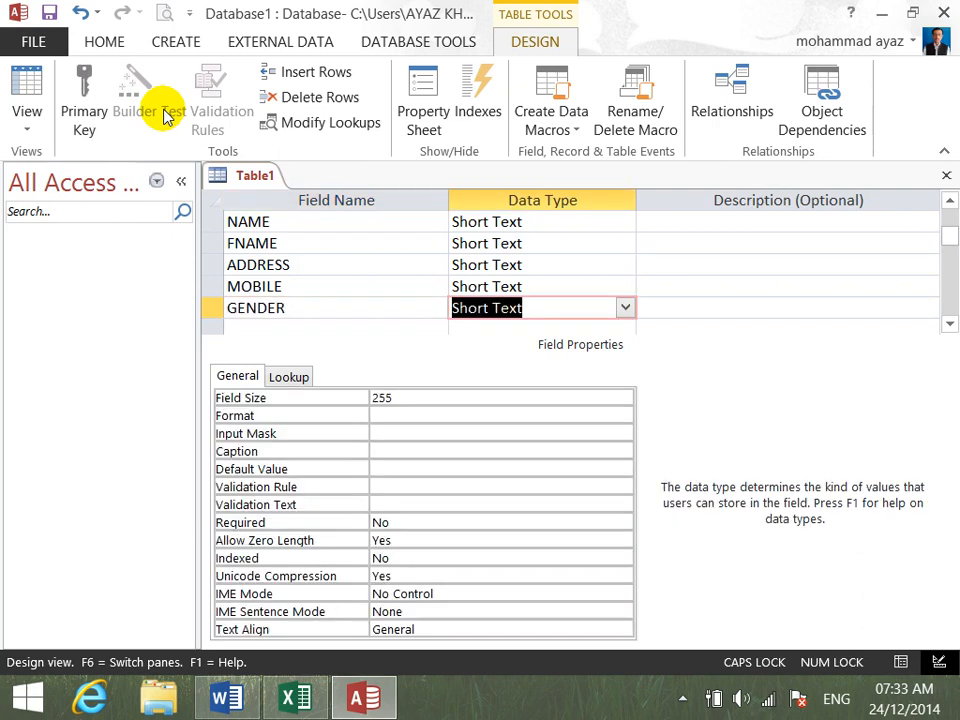
pyautogui.write("L'")
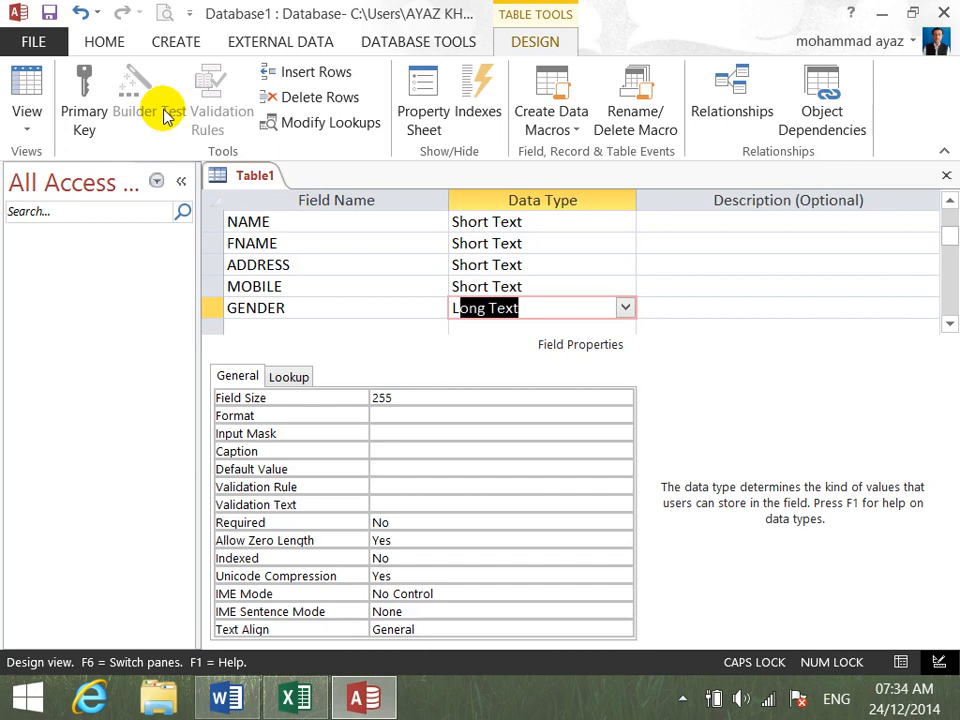
pyautogui.press('Return')
pyautogui.press('Return')
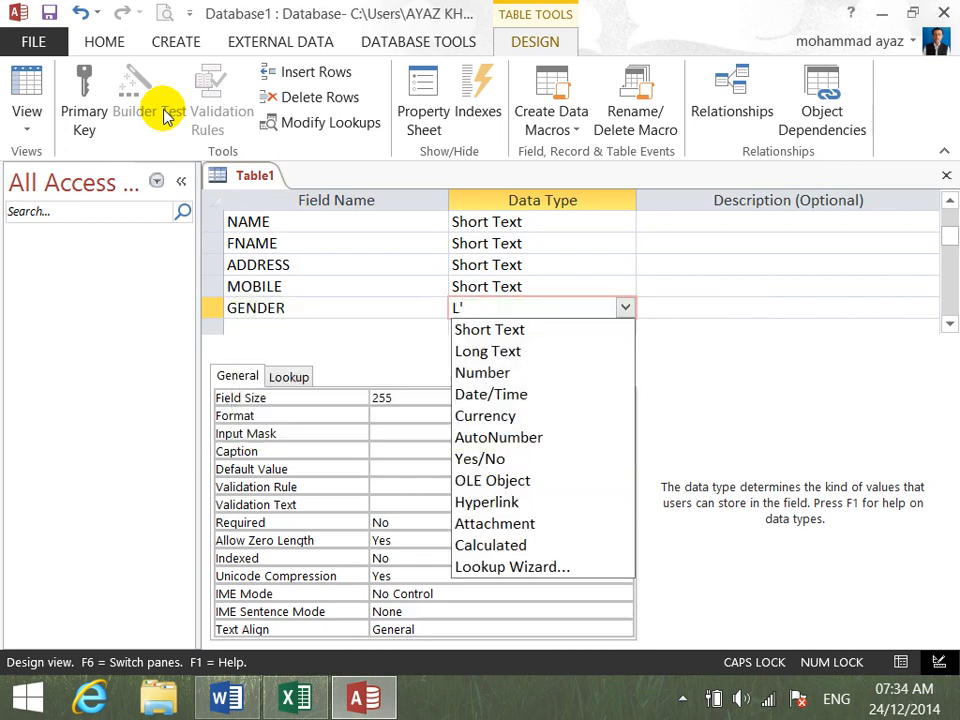
pyautogui.press('BackSpace')
pyautogui.press('Down')
pyautogui.press('Down')
pyautogui.press('Down')
pyautogui.press('Down')
pyautogui.press('Down')
pyautogui.press('Down')
pyautogui.press('Down')
pyautogui.press('Down')
pyautogui.press('Down')
pyautogui.press('Down')
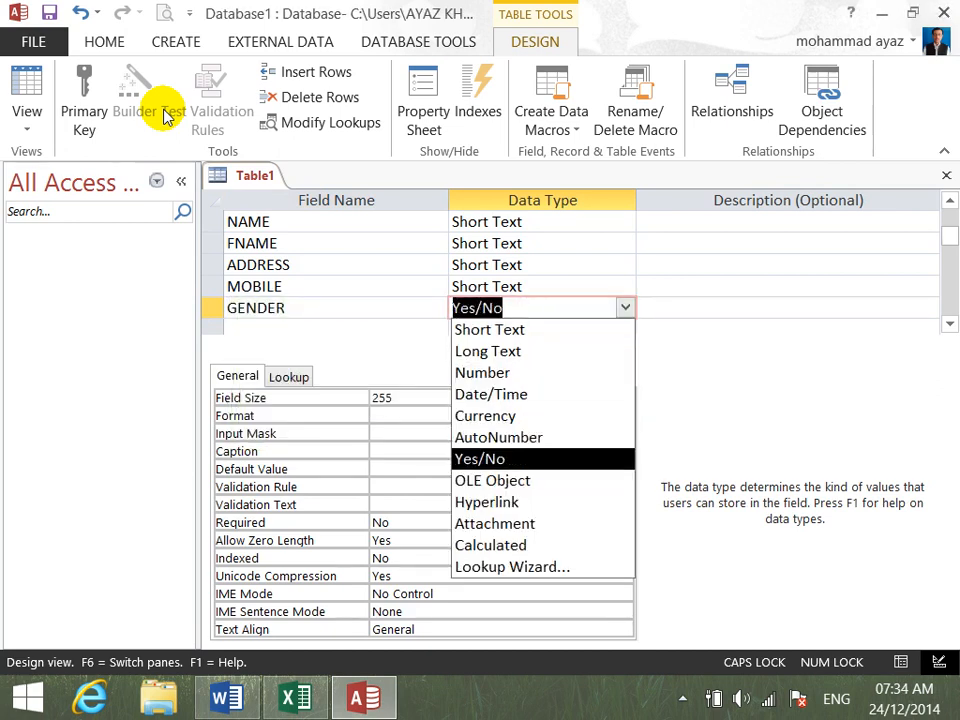
pyautogui.press('Return')
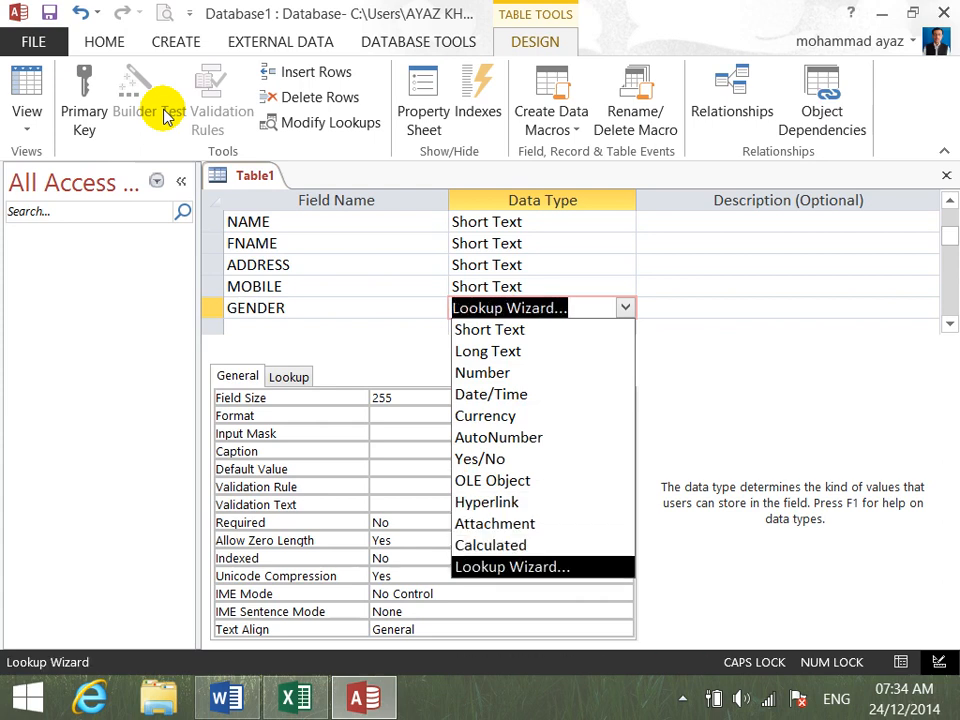
pyautogui.press('Down')
pyautogui.press('Return')
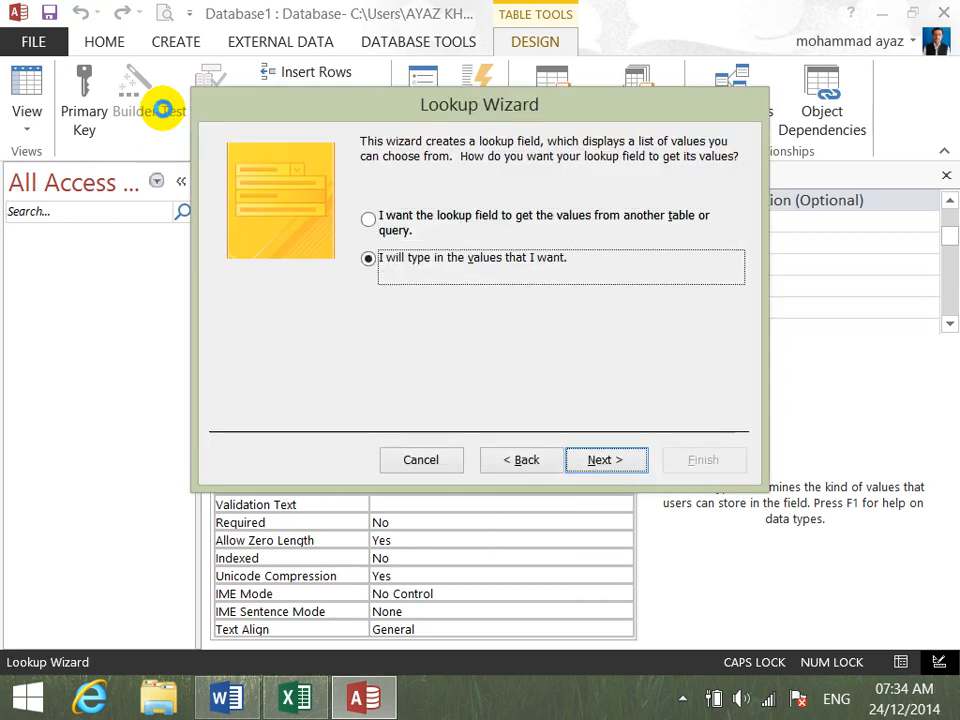
# - Enter MALE and FEMALE as the lookup values for GENDER and finish the wizard
pyautogui.write('MALE')
pyautogui.press('Return')
pyautogui.write('FEMALE')
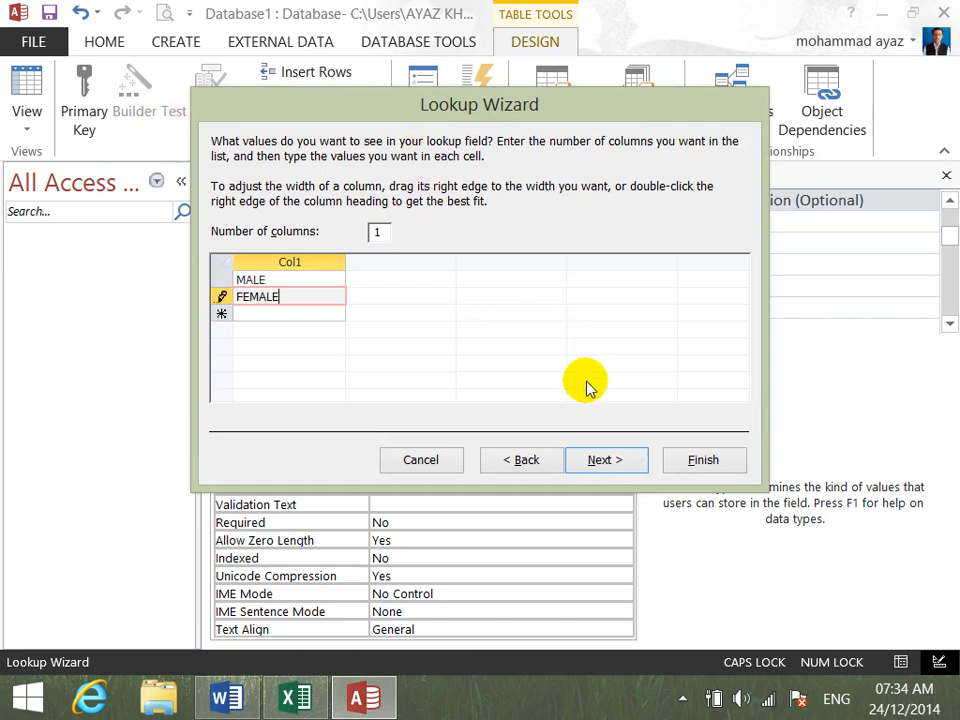
pyautogui.click(604, 466)
pyautogui.click(677, 459)
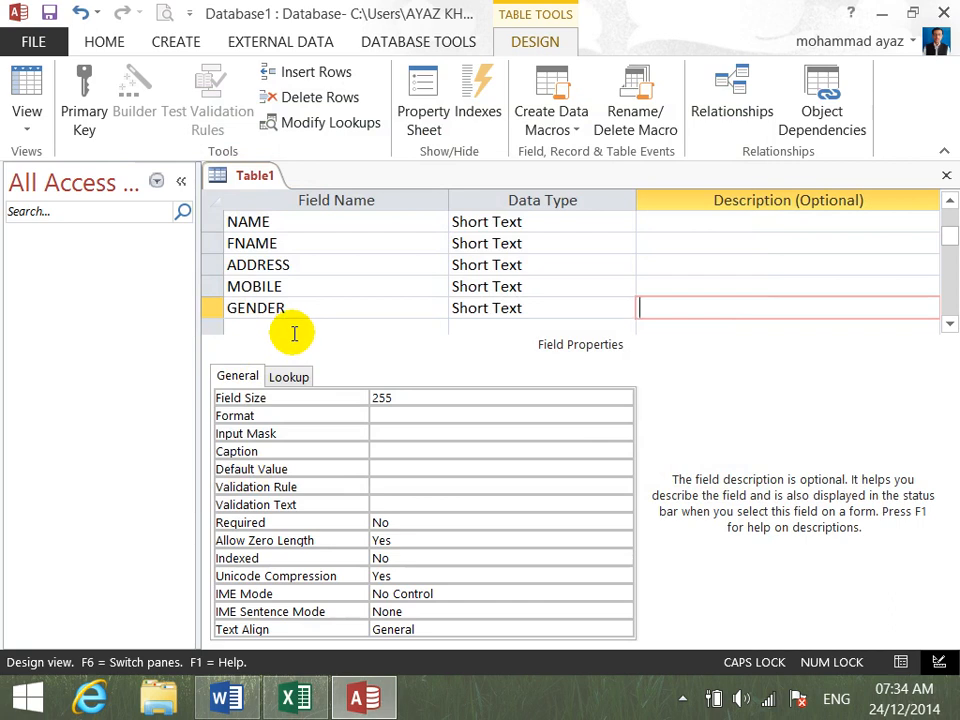
# - Add a SALARY field with the Number data type below GENDER
pyautogui.click(294, 333)
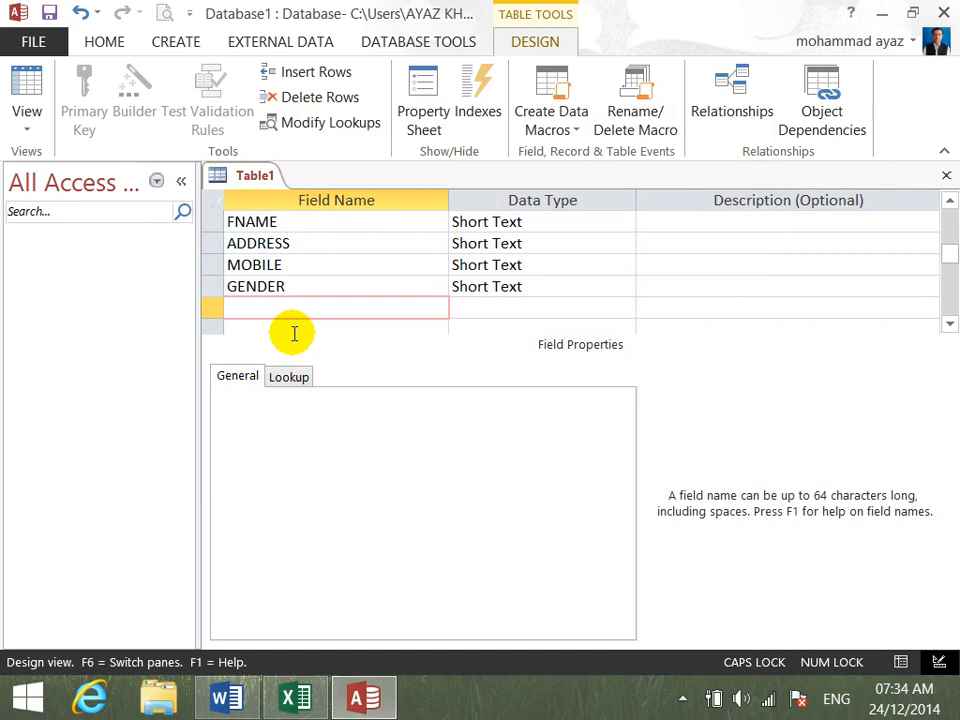
pyautogui.write('SALARY')
pyautogui.press('Tab')
pyautogui.write('N')
pyautogui.press('Tab')
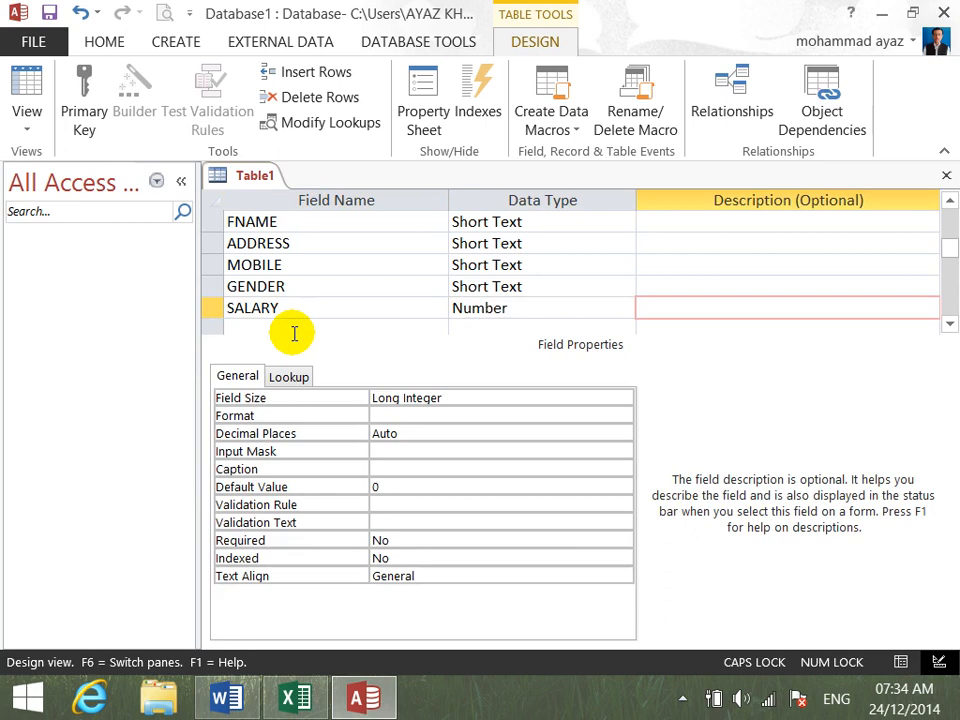
# - Save the table design as EMP without creating a primary key
pyautogui.hotkey('ctrl', 's')
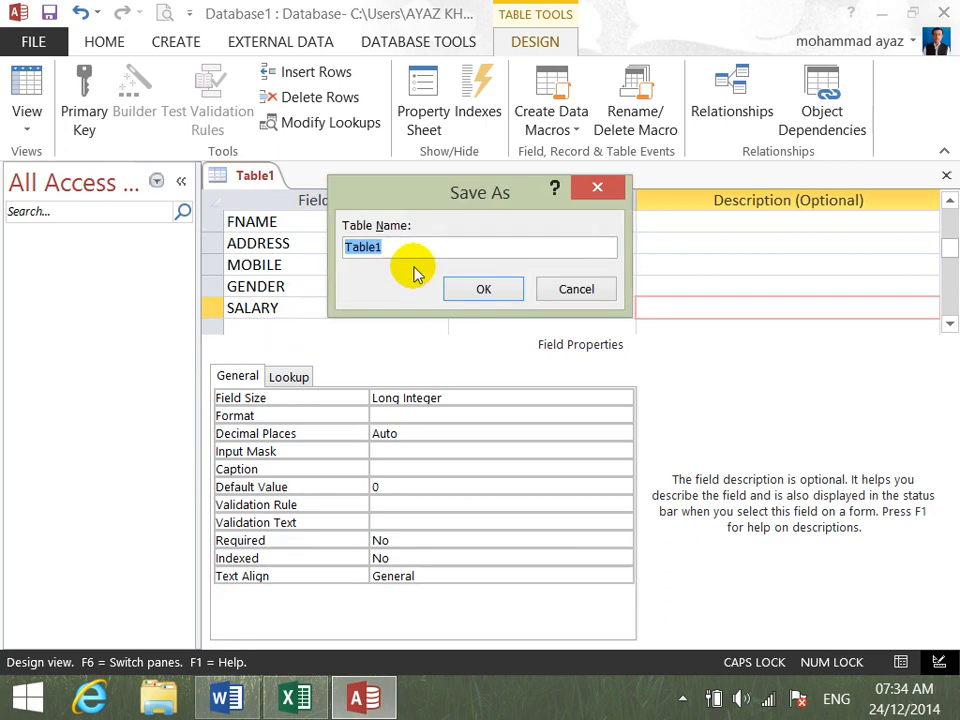
pyautogui.write('EMP')
pyautogui.press('Return')
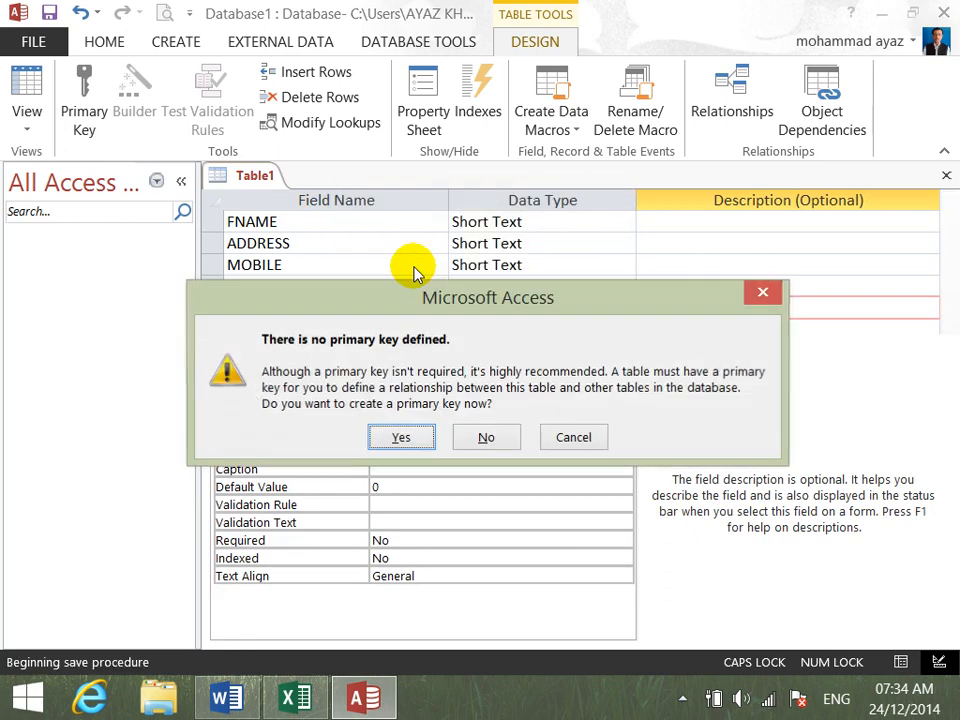
pyautogui.press('Tab')
pyautogui.press('Return')
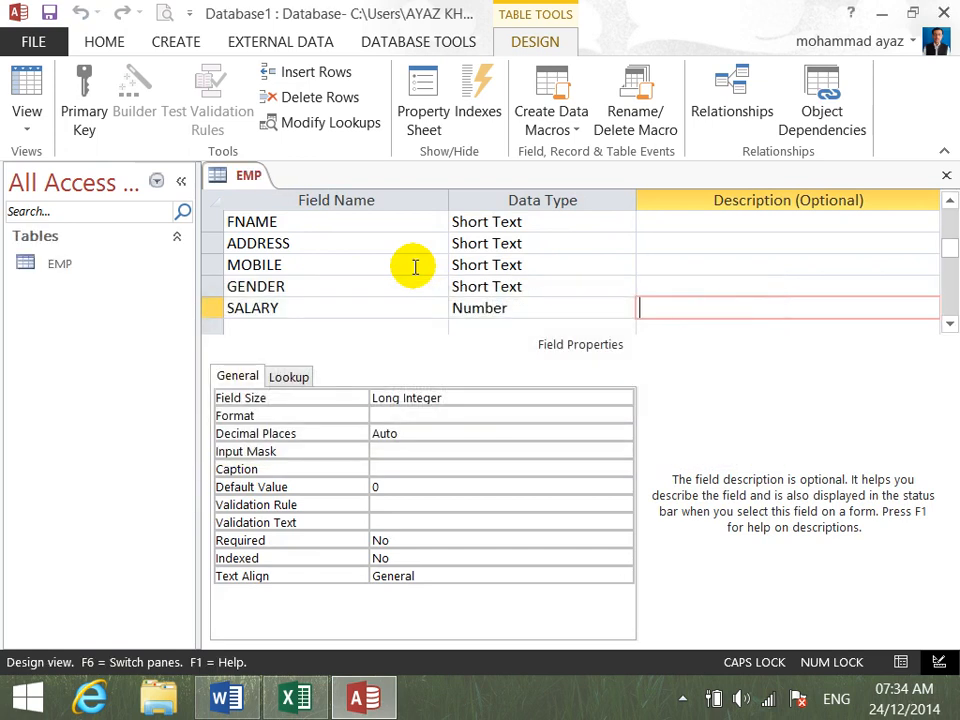
# - Close the EMP table design and open the table in Datasheet view for data entry
pyautogui.click(947, 177)
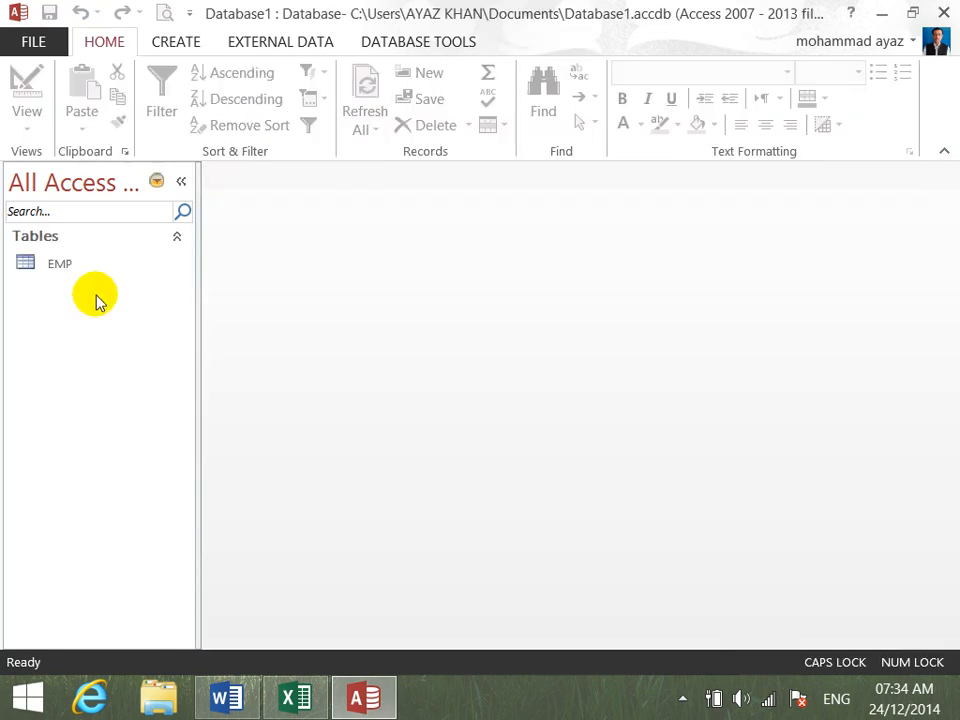
pyautogui.click(57, 272)
pyautogui.doubleClick(57, 272)
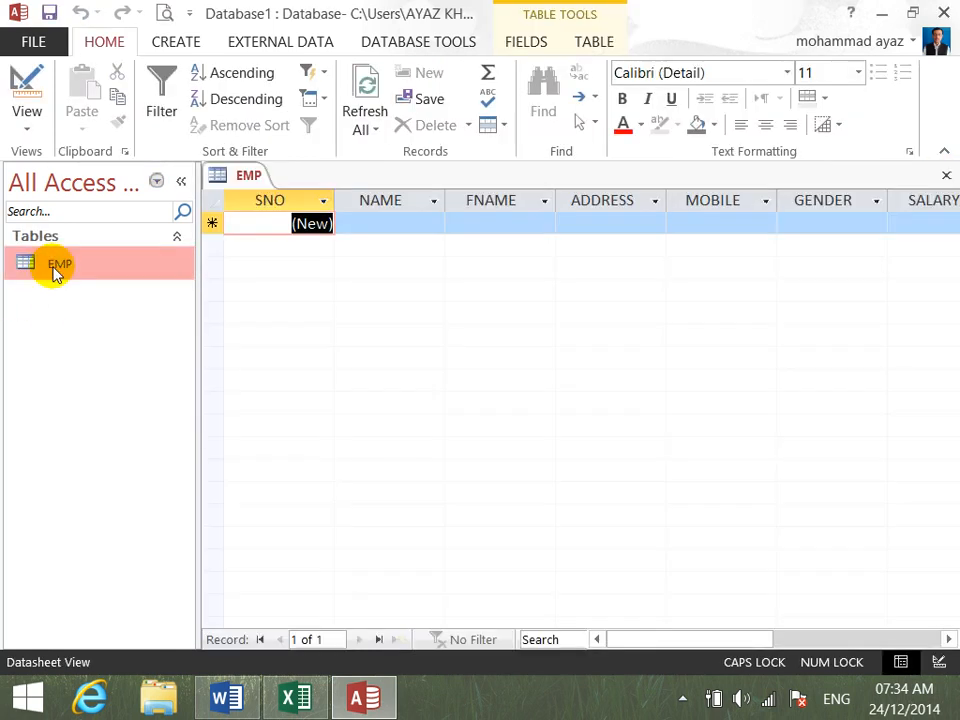
# - Start the first EMP record by entering the employee's name, father's name and address
pyautogui.press('Tab')
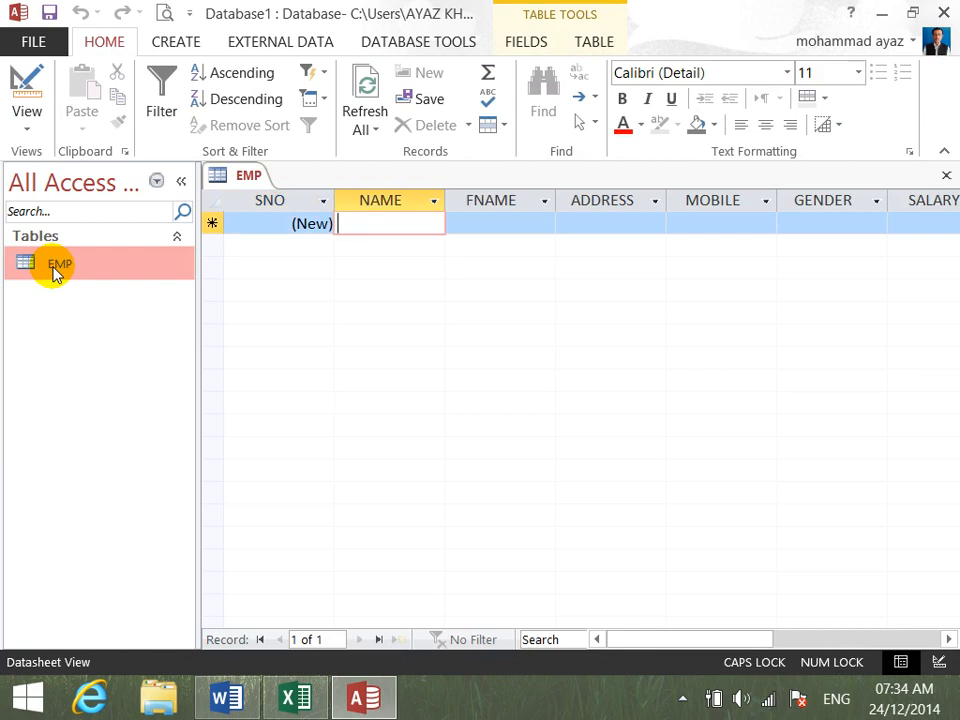
pyautogui.press('Tab')
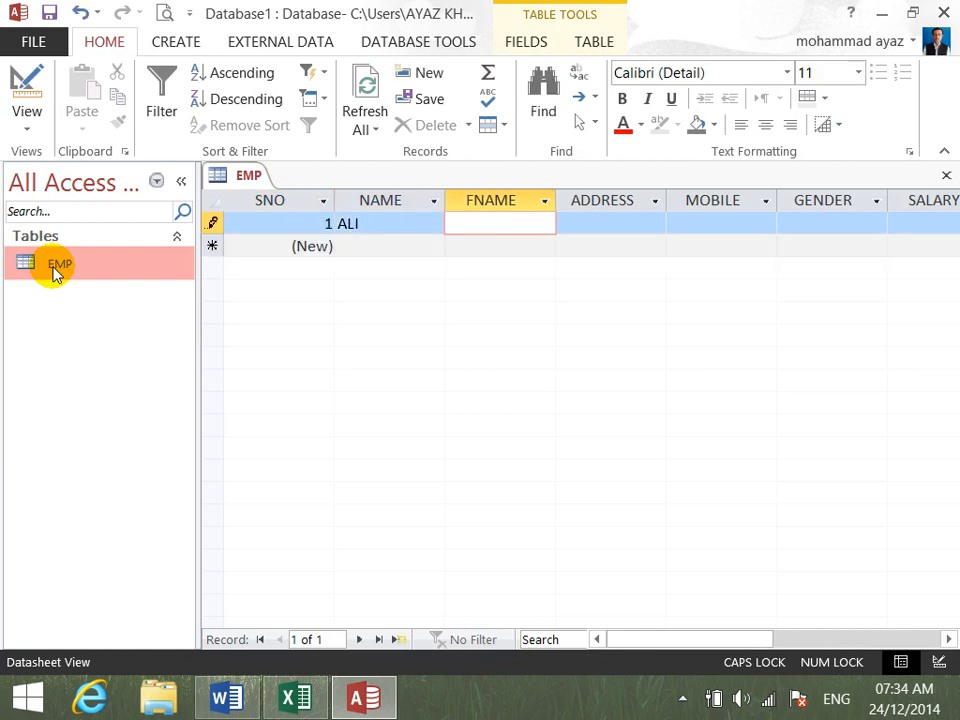
pyautogui.press('Tab')
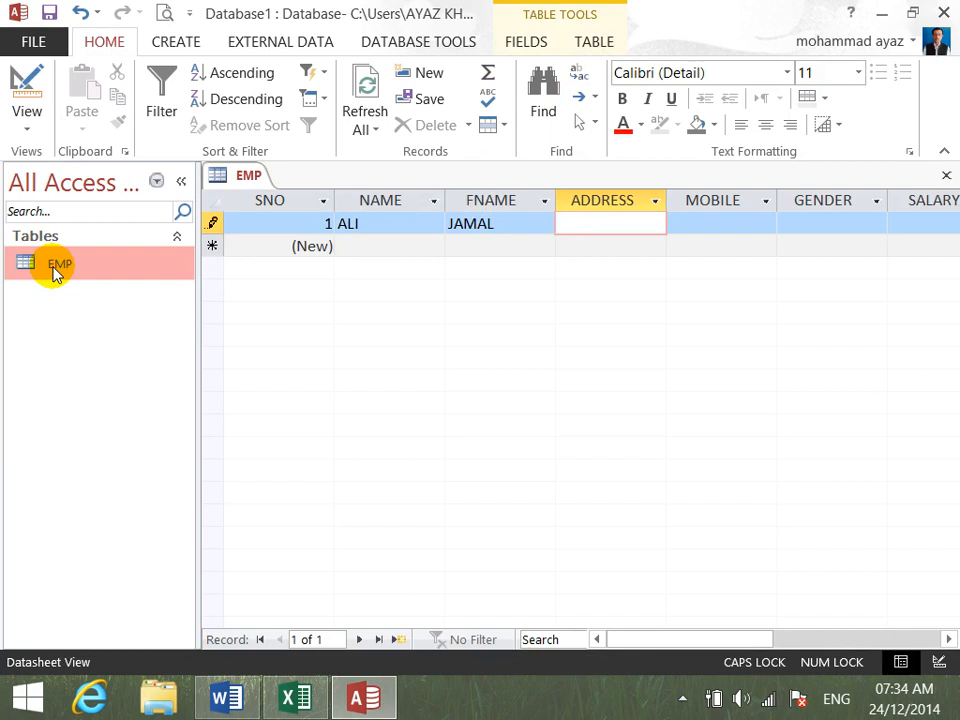
pyautogui.write('KABUL')
pyautogui.press('Tab')
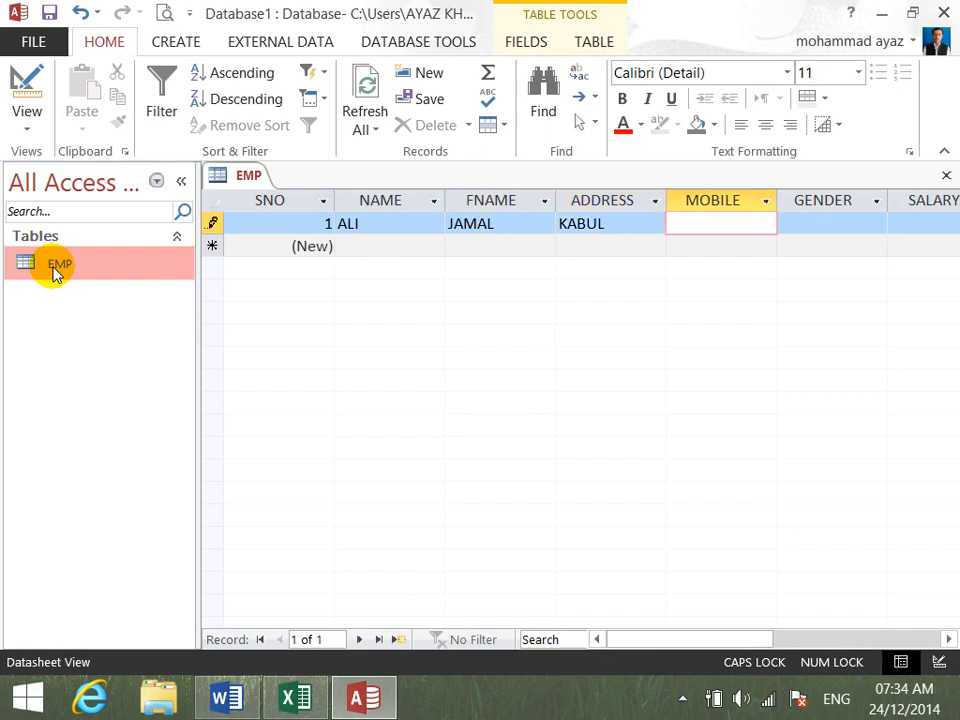
# - Complete the first record with the employee's mobile number, GENDER MALE and SALARY 1000
pyautogui.write('123456')
pyautogui.press('Tab')
pyautogui.write('M')
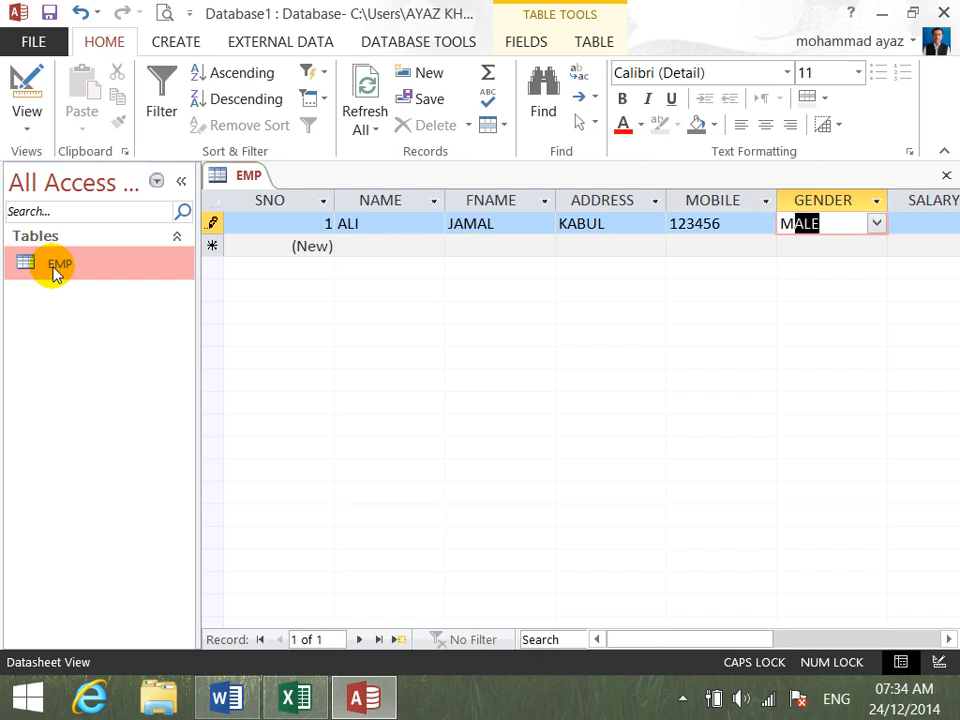
pyautogui.press('Tab')
pyautogui.write('1000')
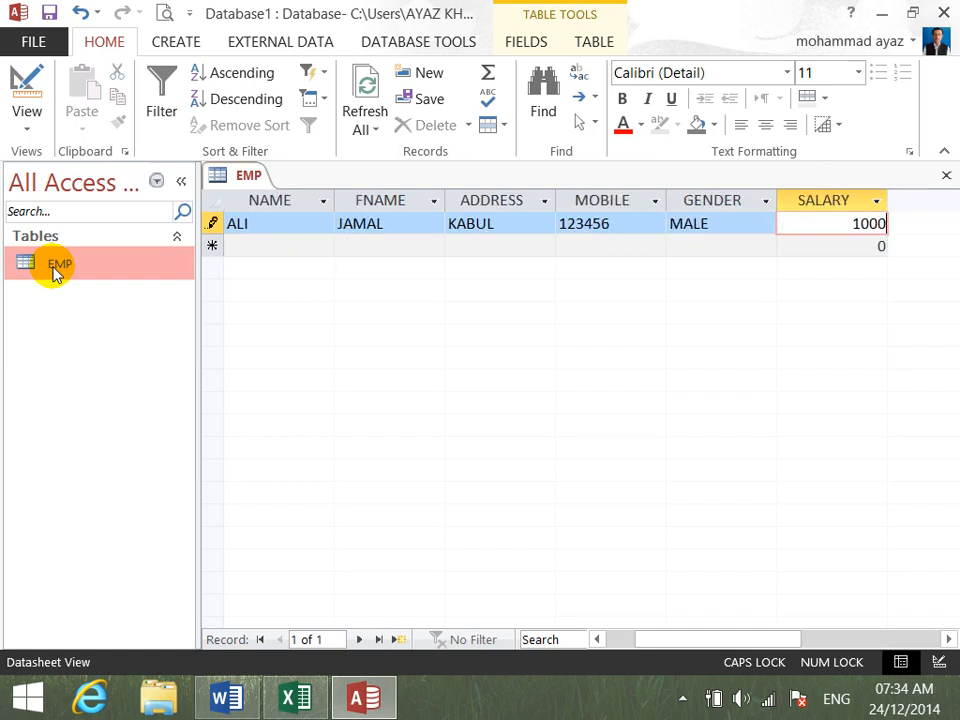
pyautogui.press('Tab')
# - Enter the second employee's name, father's name and address in a new record
pyautogui.press('Tab')
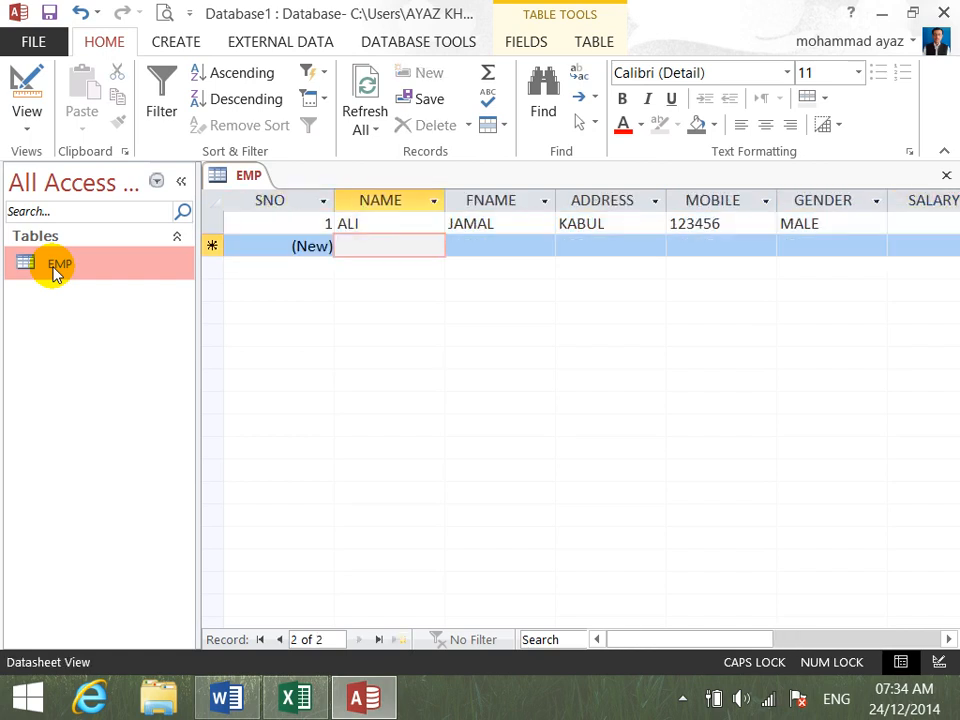
pyautogui.press('Tab')
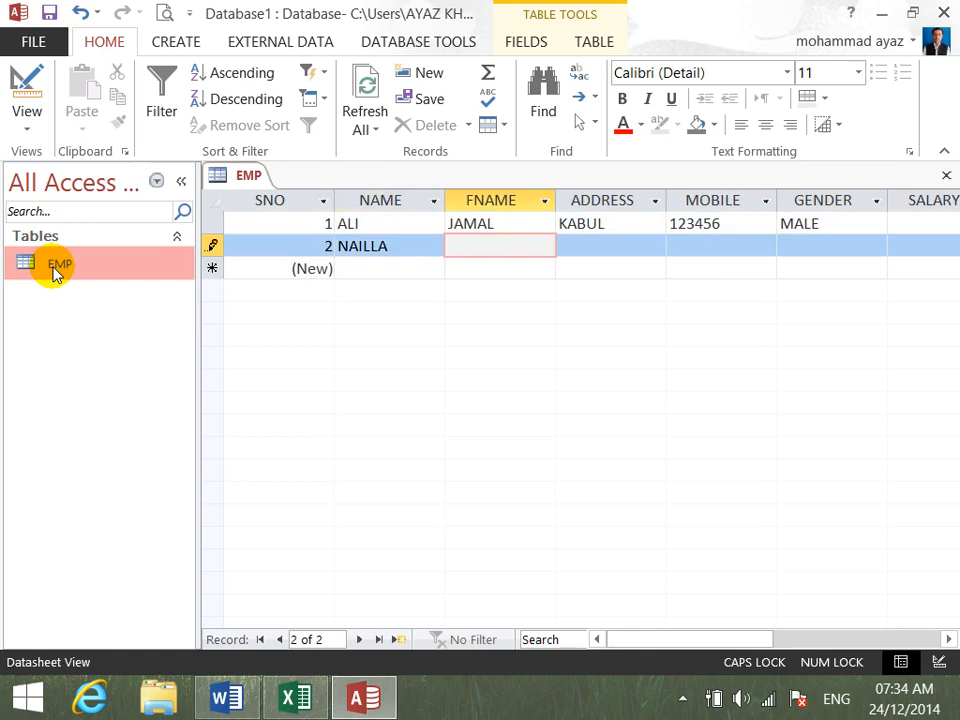
pyautogui.press('Tab')
pyautogui.write('JALALABD')
pyautogui.press('Tab')
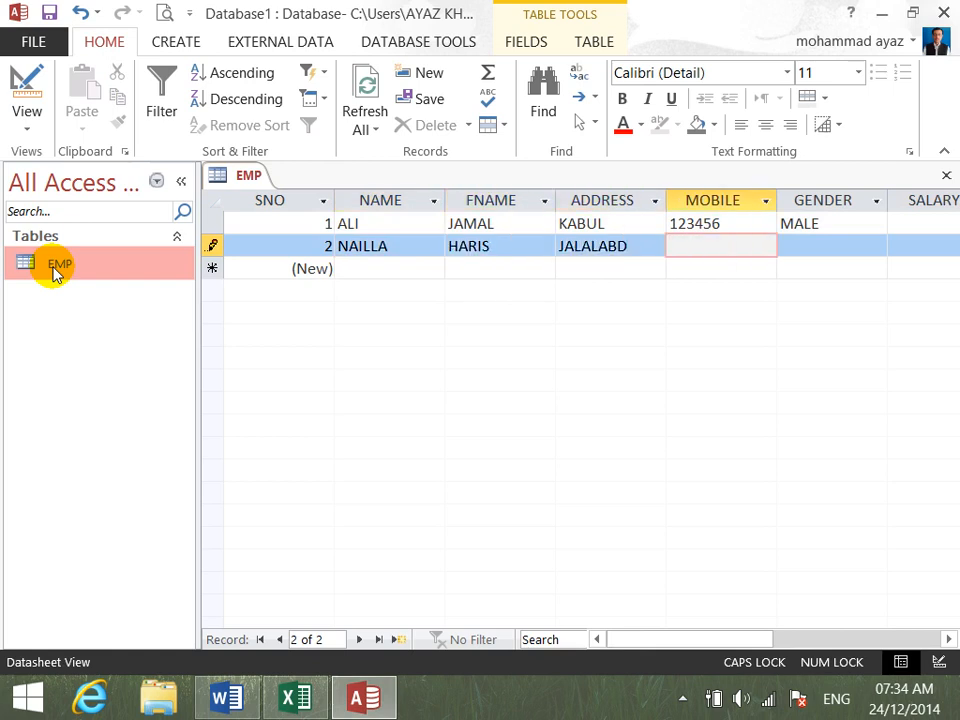
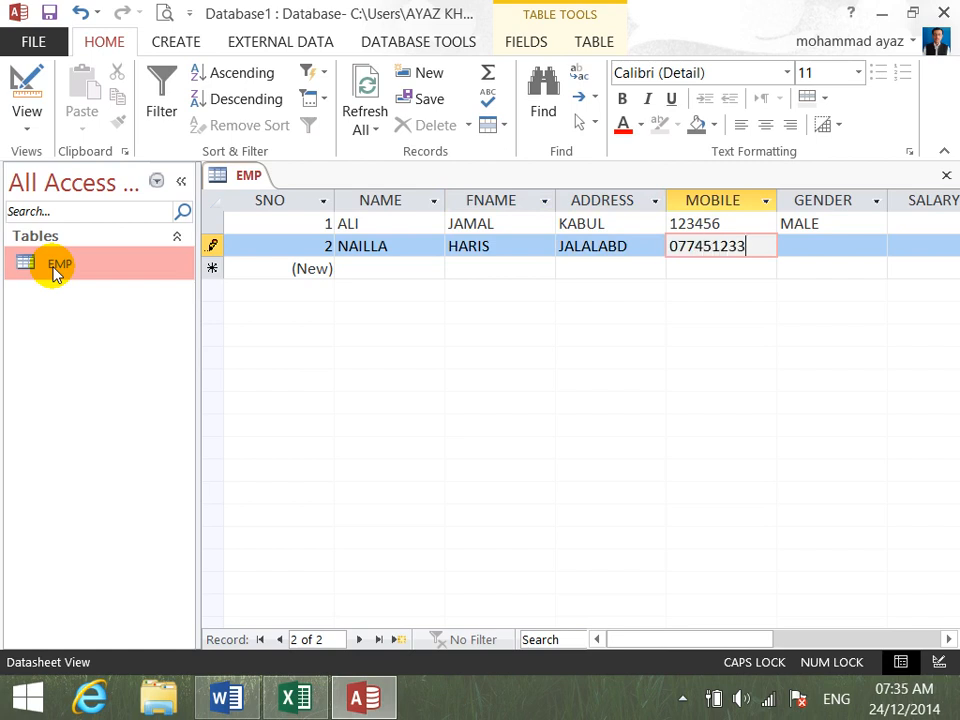
# - Complete the second record with the employee's mobile number, GENDER FEMALE and SALARY 2500
pyautogui.press('Tab')
pyautogui.press('Tab')
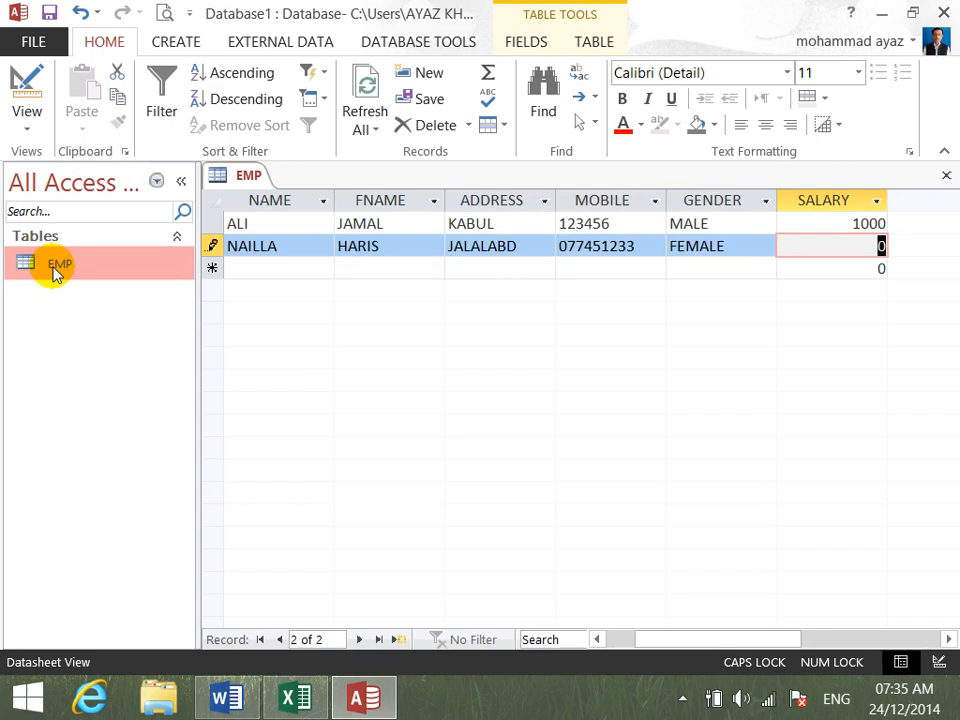
pyautogui.press('Tab')
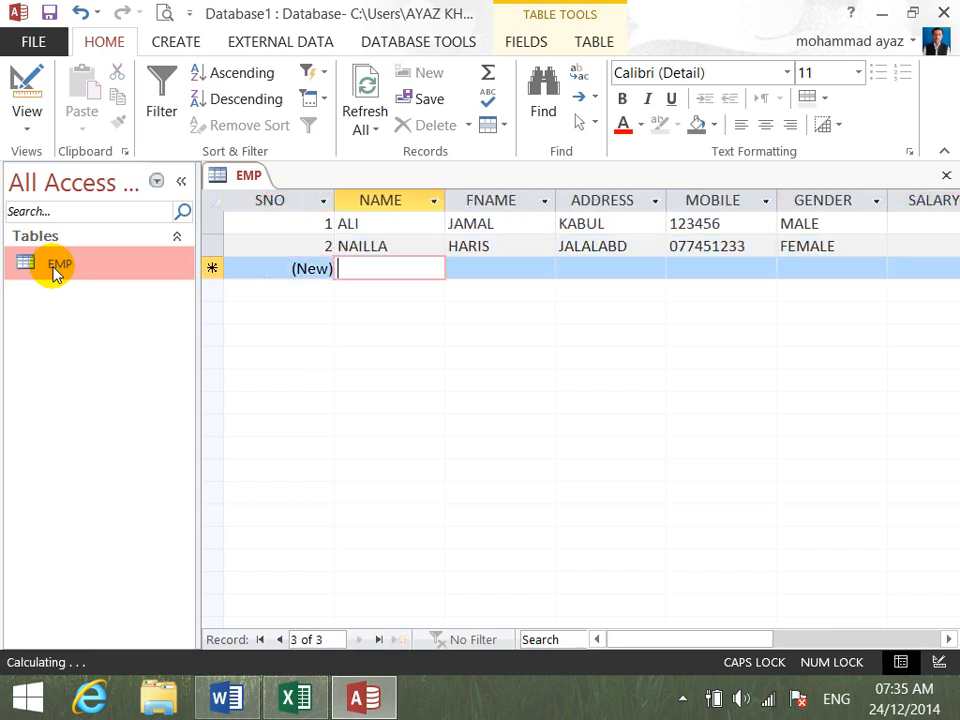
# - Enter the third employee's name, father's name and address in a new record, correcting the misspelled name
pyautogui.write('BILA')
pyautogui.press('Tab')
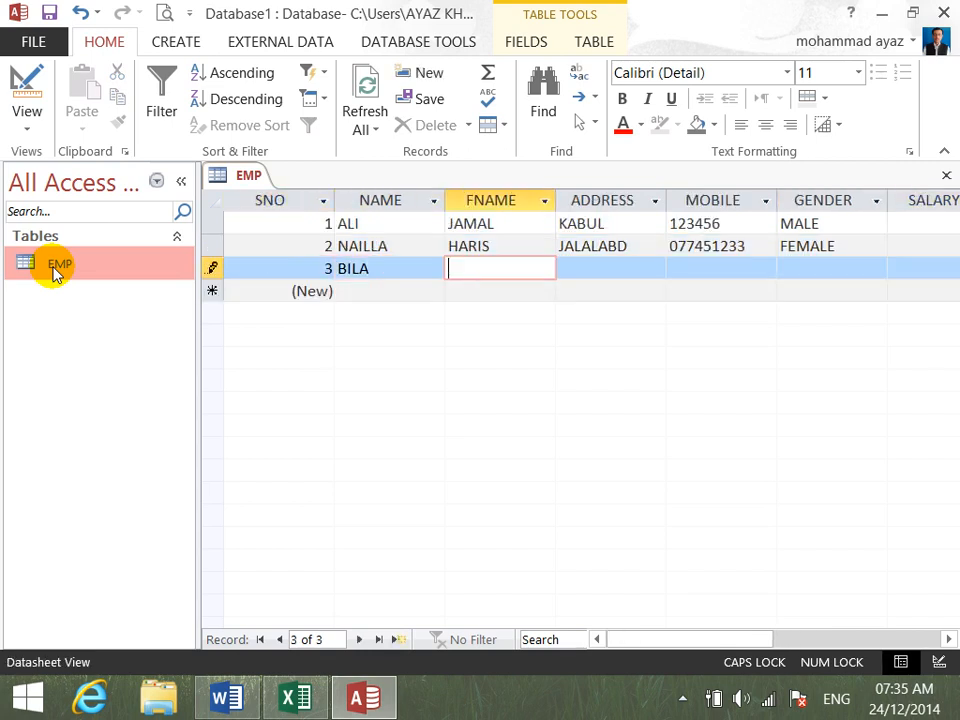
pyautogui.hotkey('shift', 'Tab')
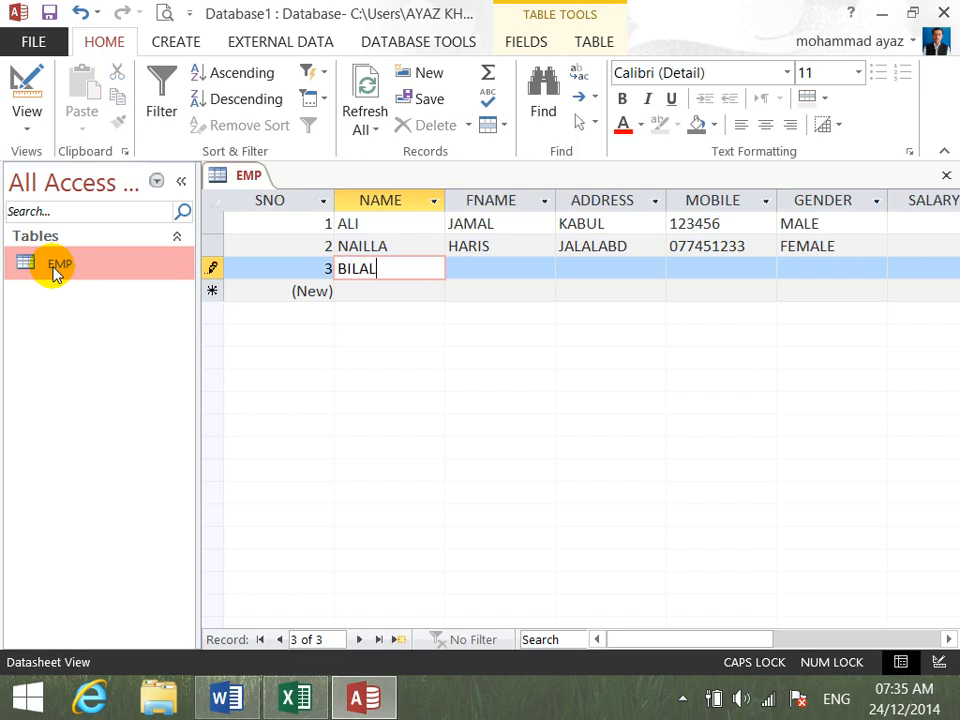
pyautogui.press('Tab')
pyautogui.press('Tab')
pyautogui.write('KABUL')
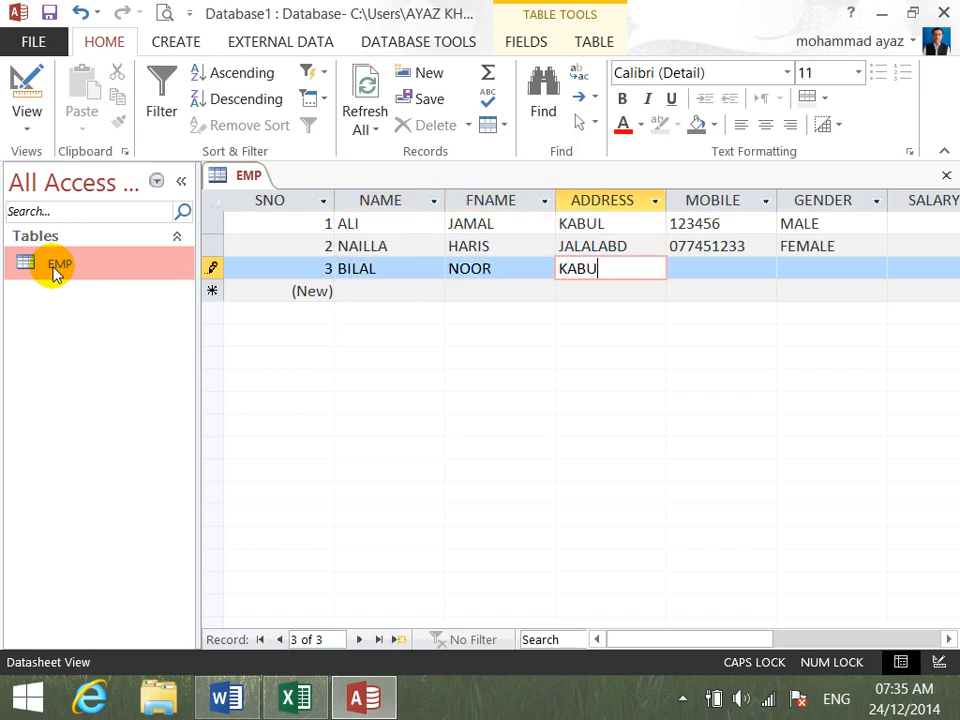
# - Complete the third record with the employee's mobile number, GENDER MALE and SALARY 3000
pyautogui.press('Tab')
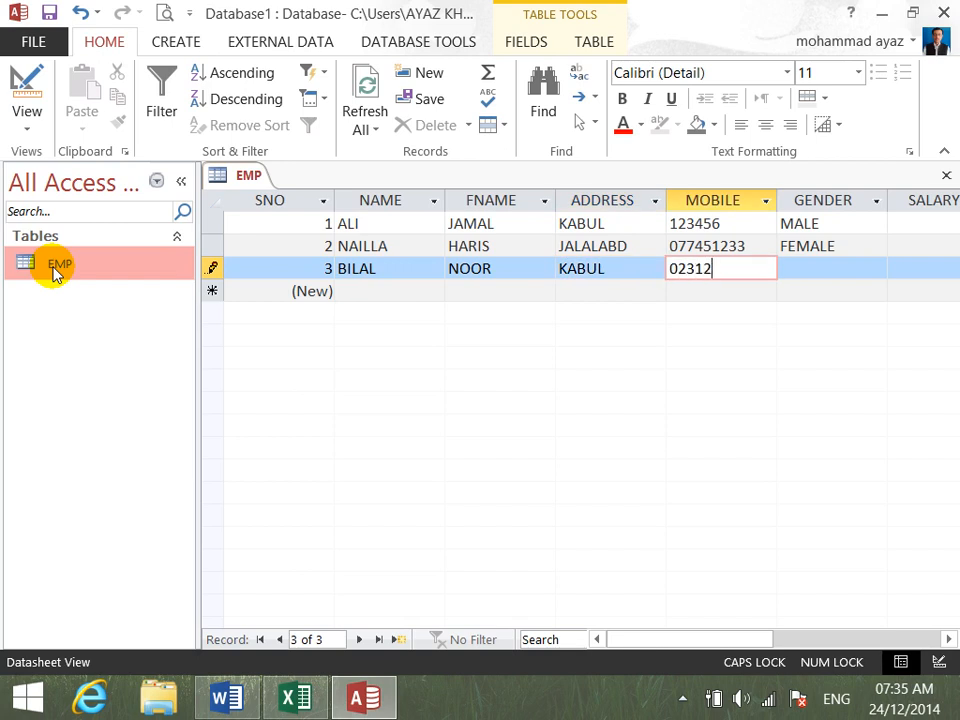
pyautogui.press('Tab')
pyautogui.write('MALE')
pyautogui.press('Tab')
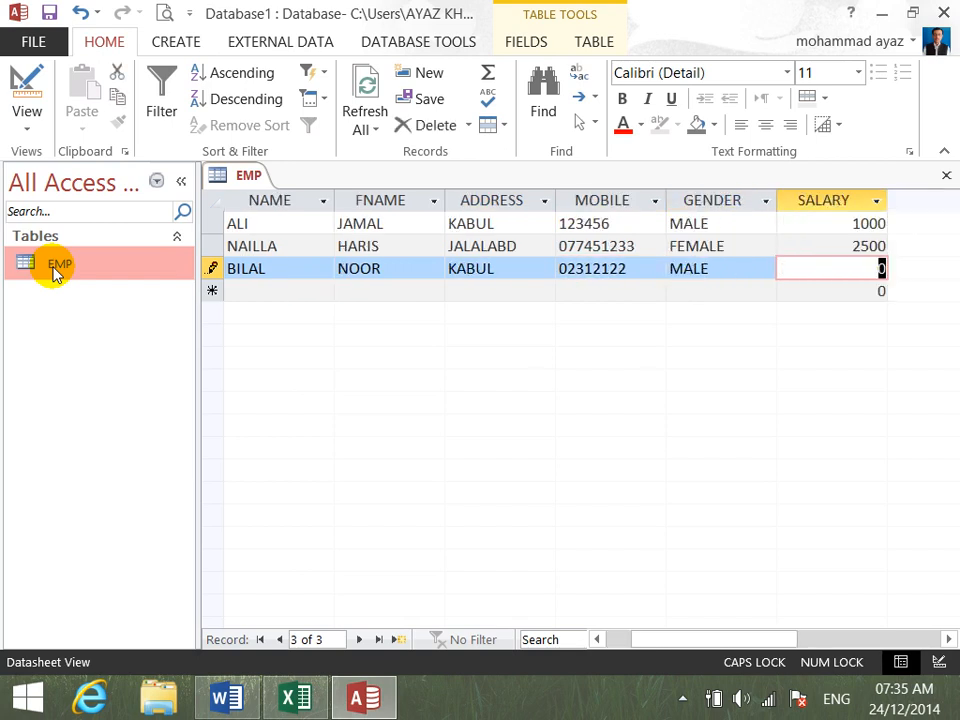
pyautogui.write('3000')
pyautogui.press('Tab')
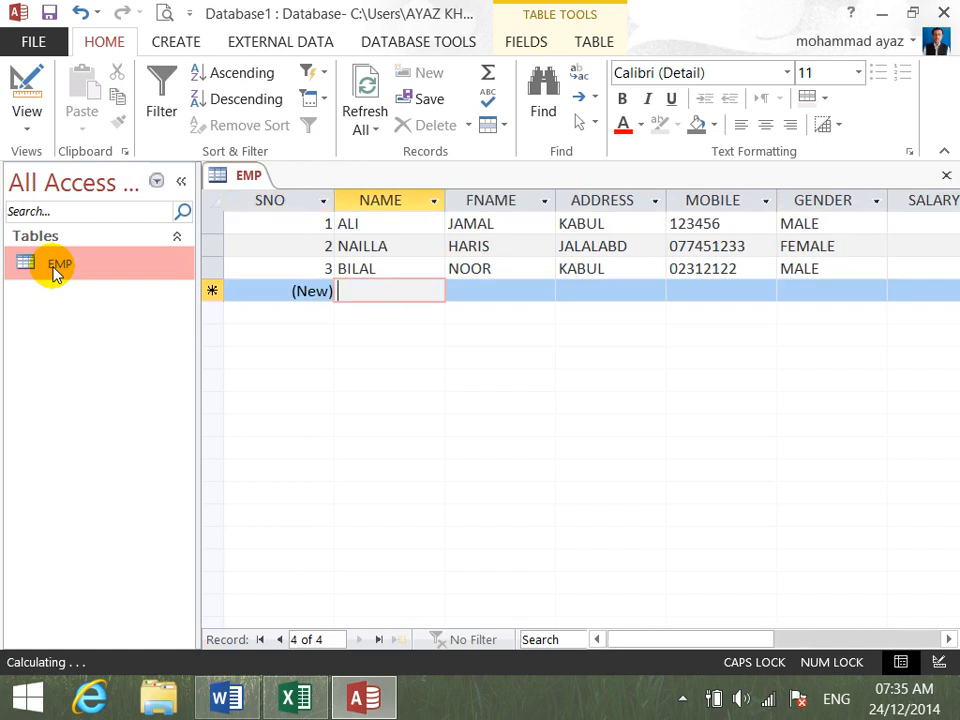
# - Enter the fourth employee's name, father's name and address in a new record
pyautogui.press('Tab')
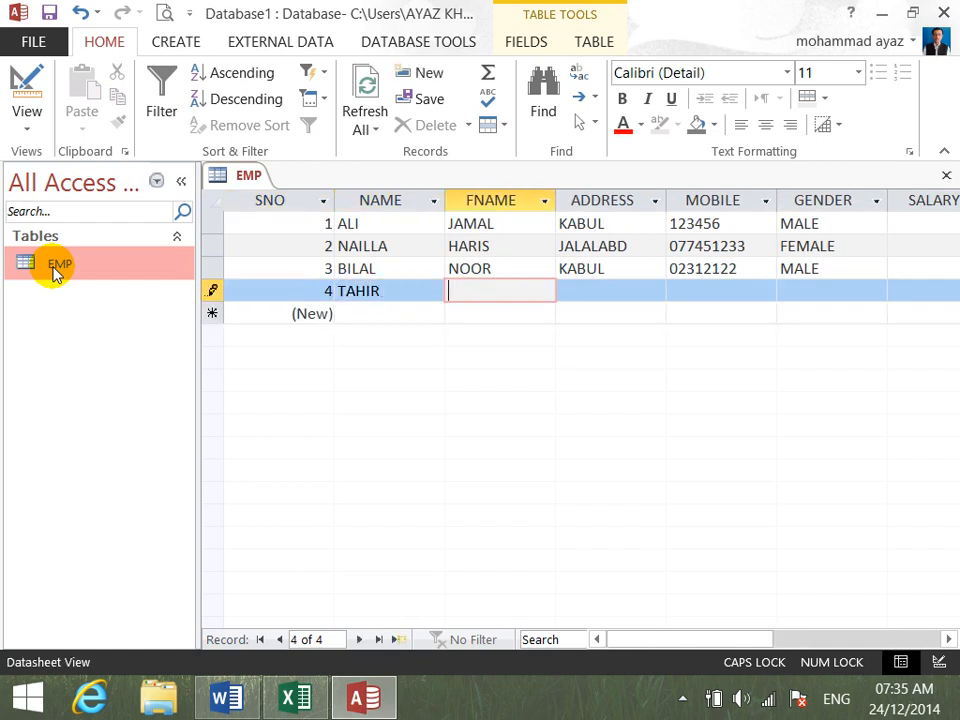
pyautogui.press('Tab')
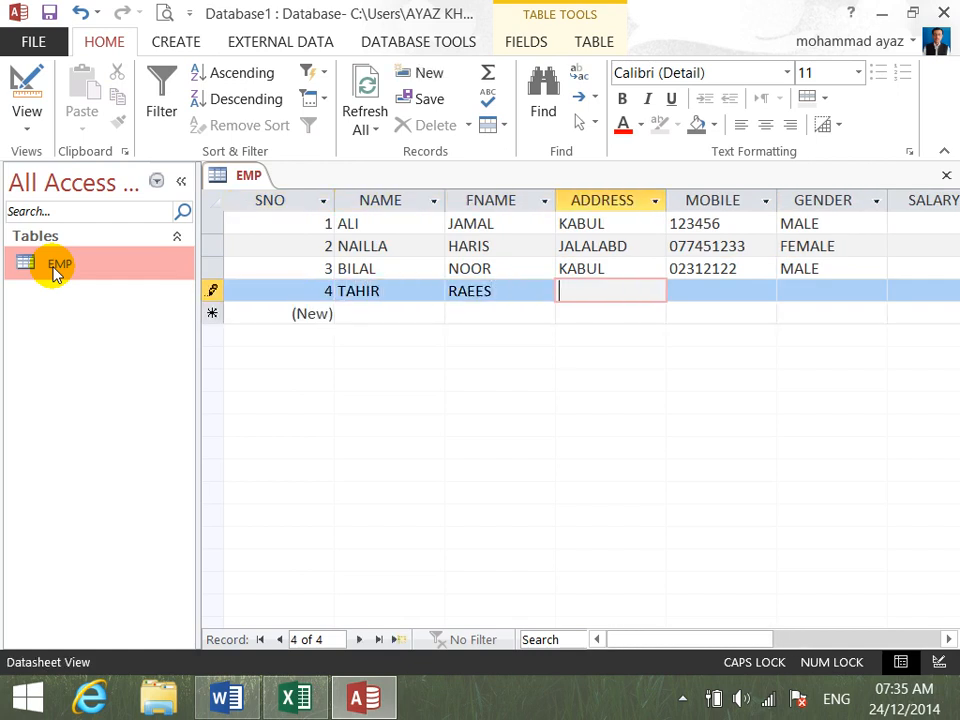
pyautogui.write('KABUL')
pyautogui.press('Tab')
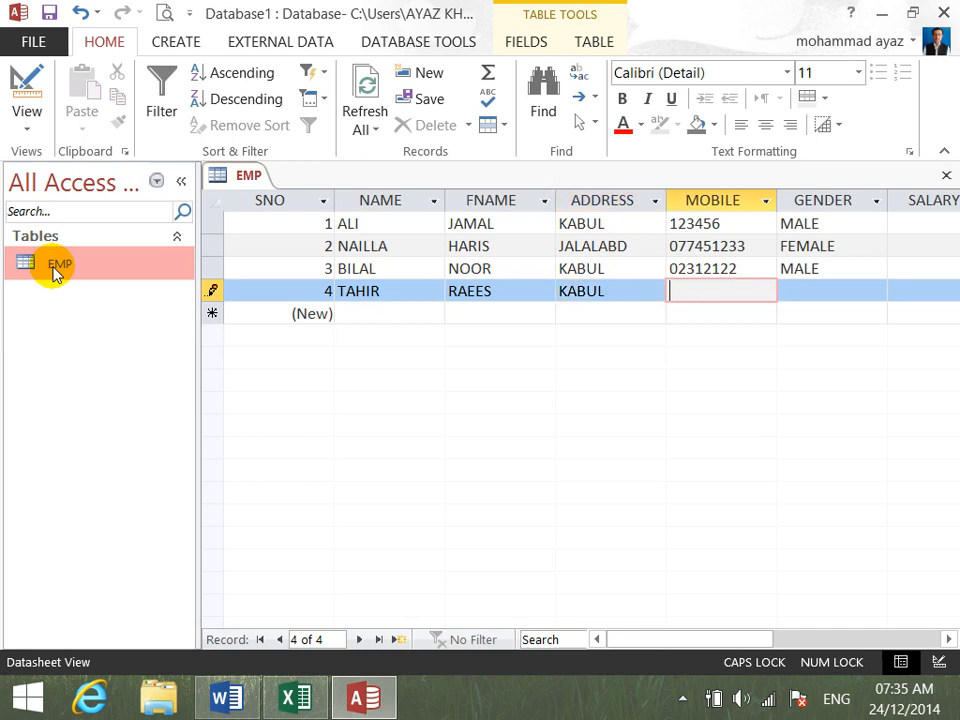
# - Complete the fourth record with the employee's mobile number, GENDER MALE and SALARY 4000
pyautogui.press('Tab')
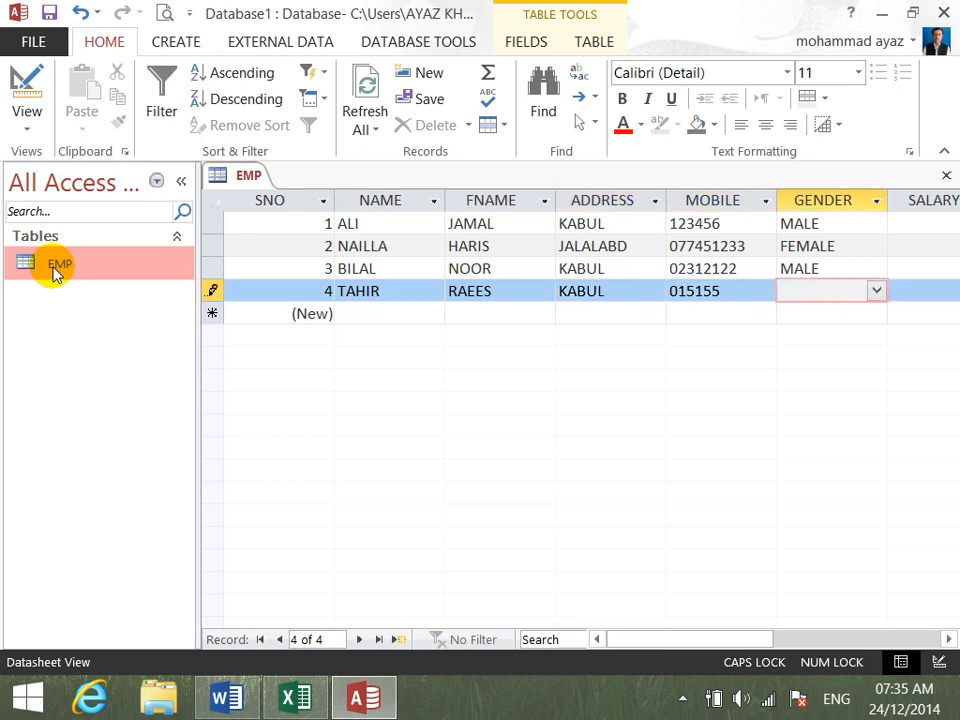
pyautogui.write('MALE')
pyautogui.press('Tab')
pyautogui.write('4000')
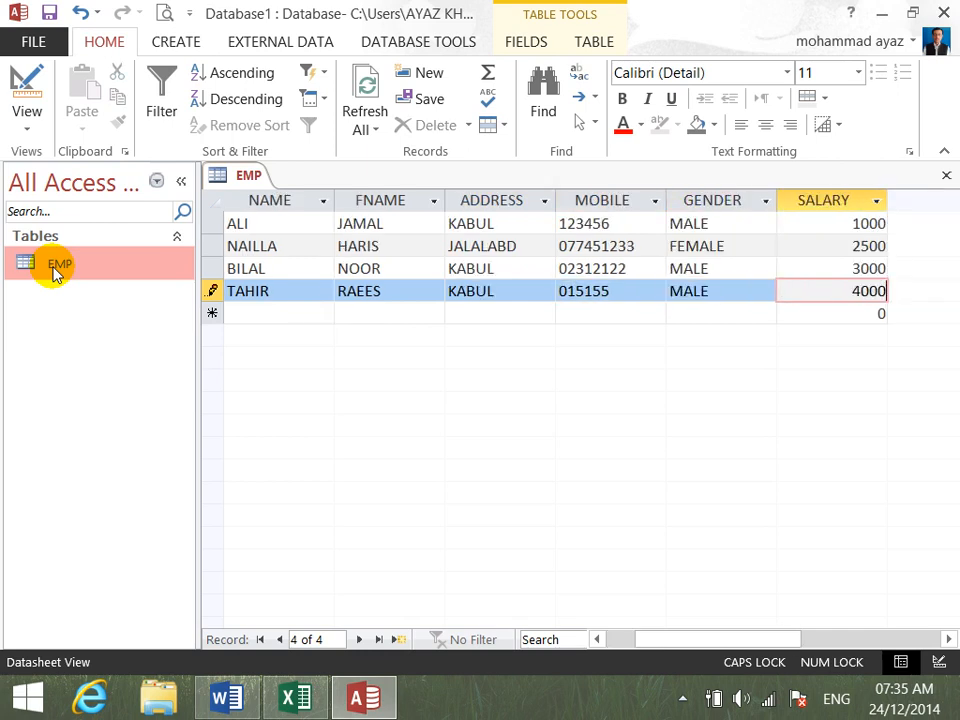
pyautogui.press('Tab')
pyautogui.press('Tab')
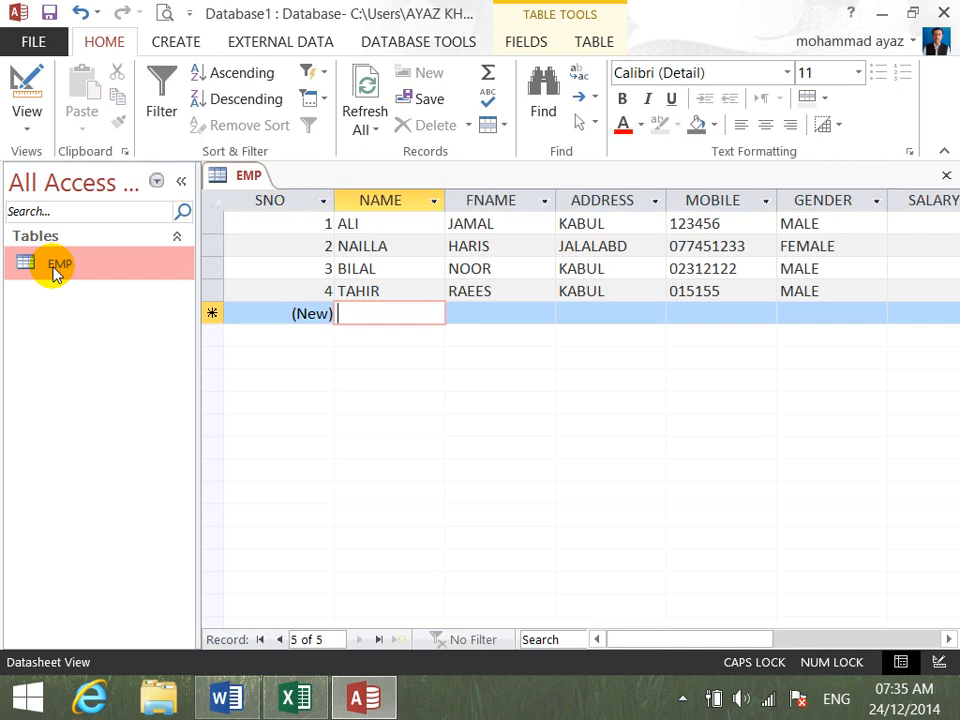
# - Enter the fifth employee's name, father's name and address in a new record
pyautogui.press('Tab')
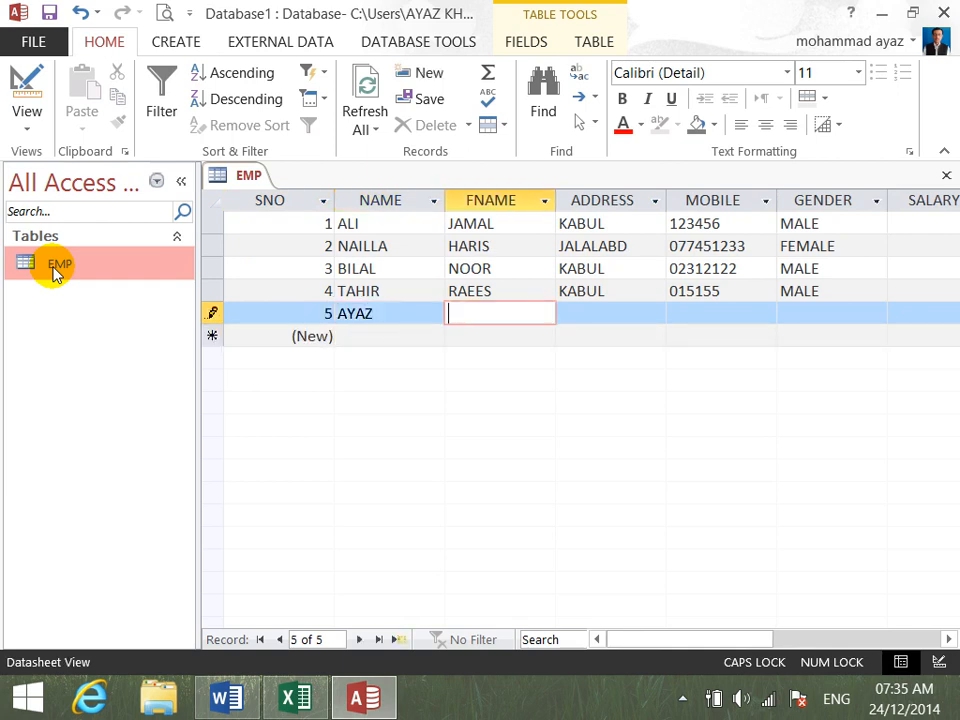
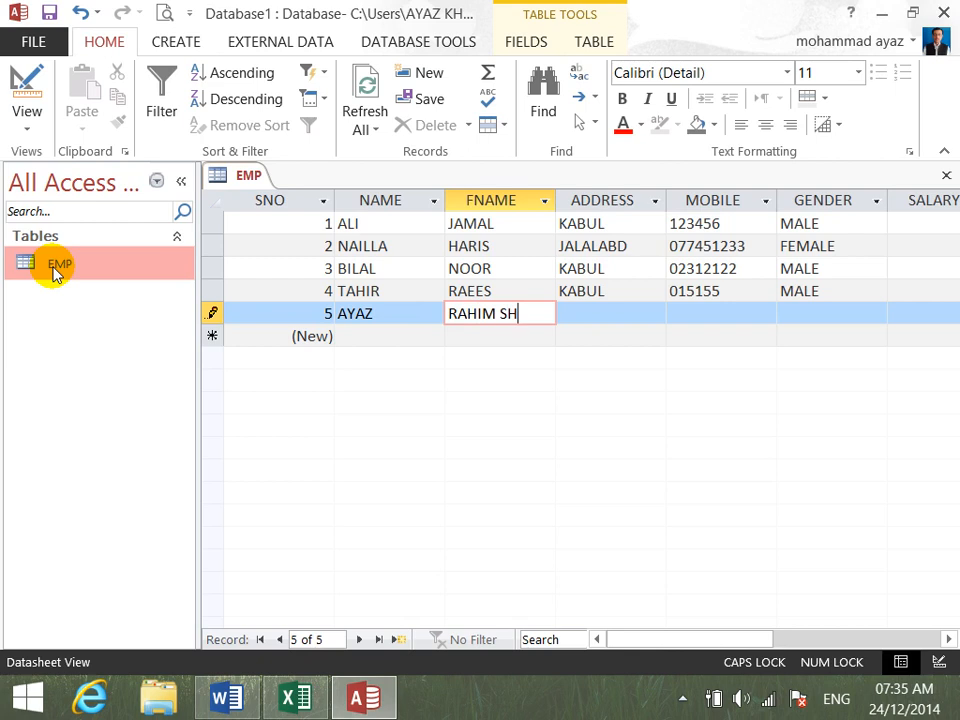
pyautogui.press('Tab')
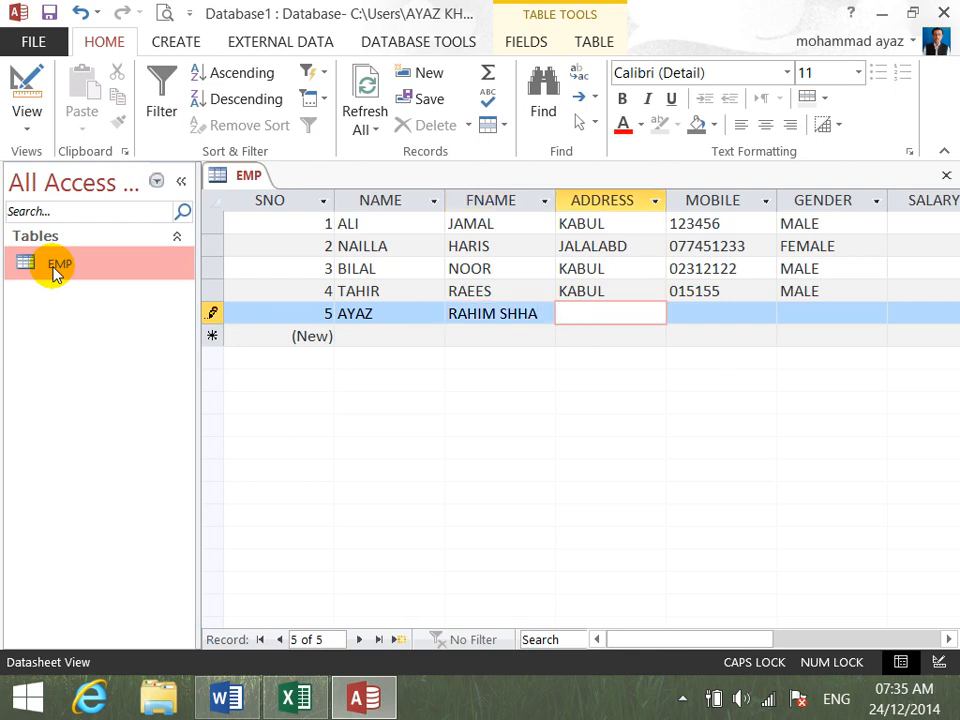
pyautogui.write('JALALABD')
pyautogui.press('Tab')
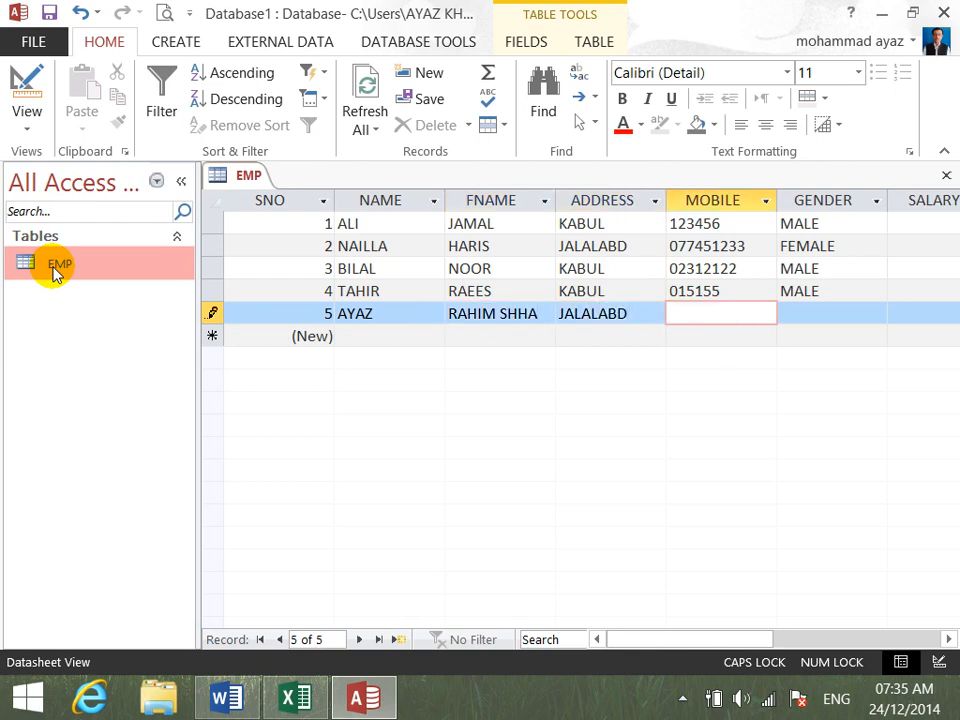
# - Complete the fifth record with the employee's mobile number, GENDER MALE and SALARY 6000, and close the database
pyautogui.write('087812')
pyautogui.press('Tab')
pyautogui.write('33')
pyautogui.press('Tab')
pyautogui.write('3')
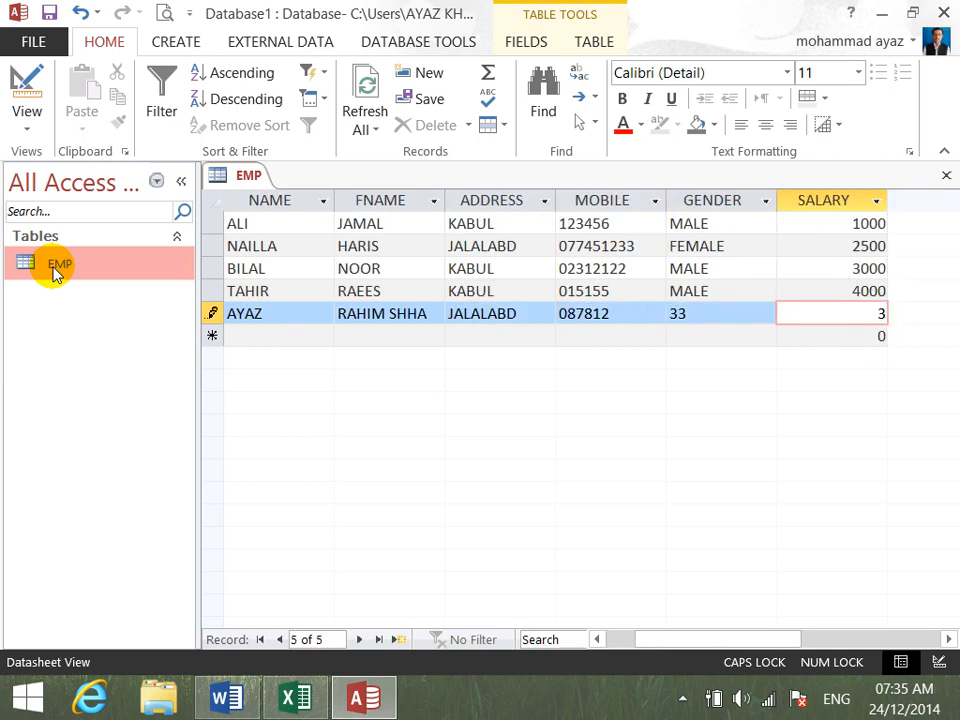
pyautogui.hotkey('shift', 'Tab')
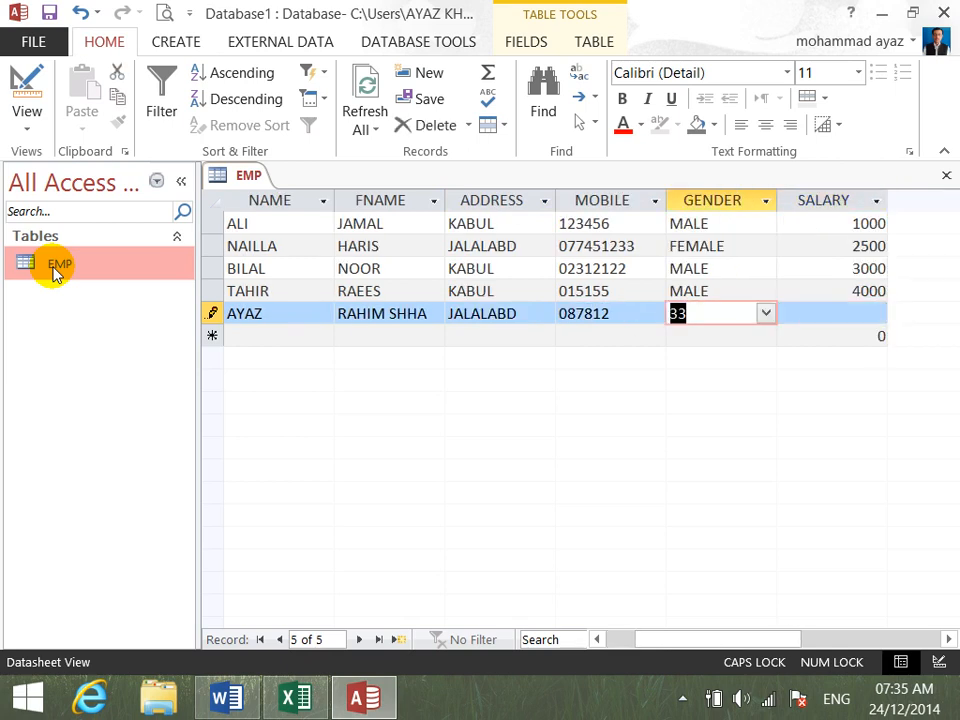
pyautogui.write('M')
pyautogui.press('Tab')
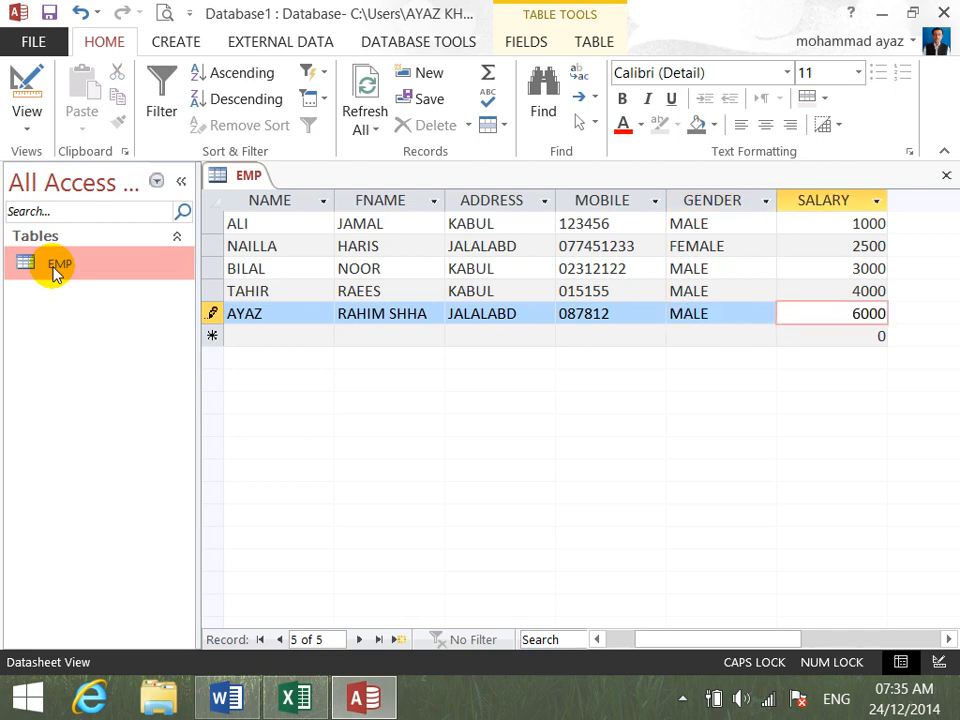
pyautogui.press('Tab')
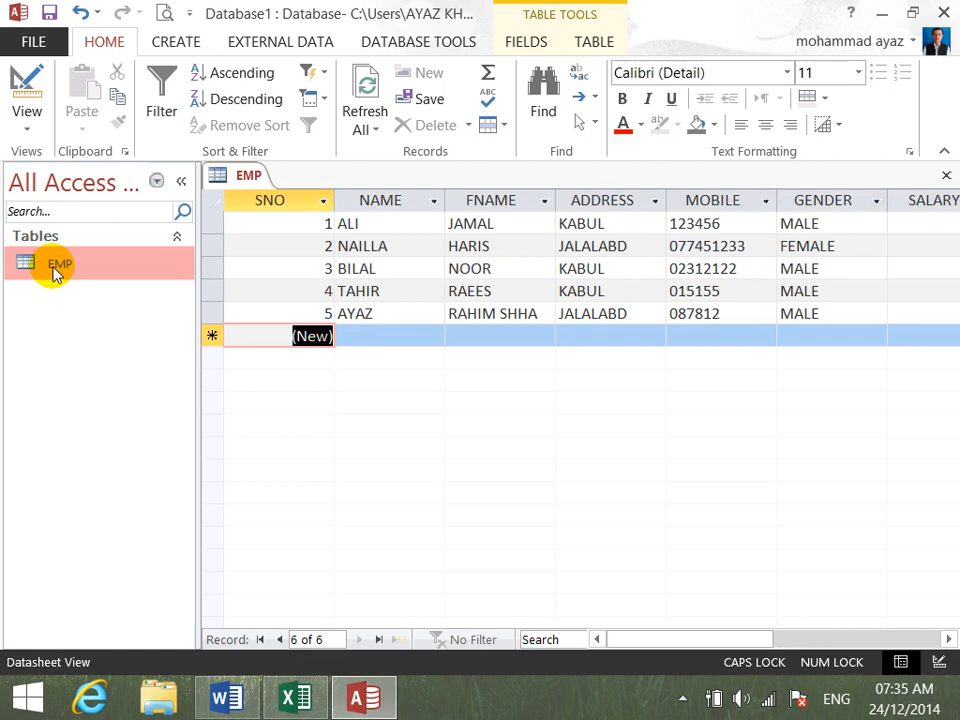
pyautogui.moveTo(948, 14)
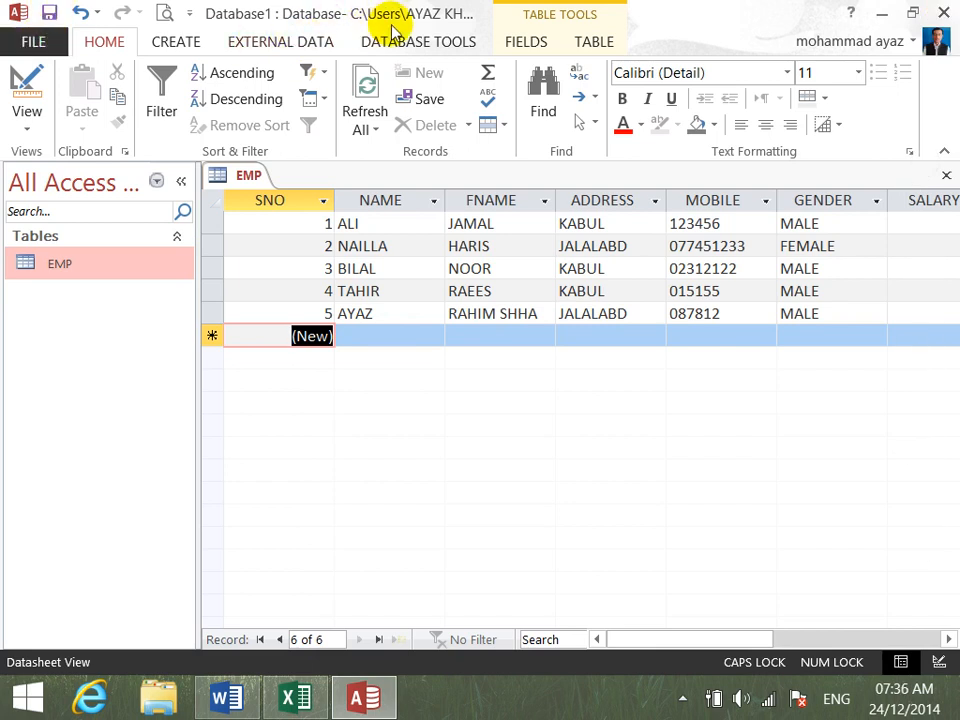
pyautogui.click(948, 14)
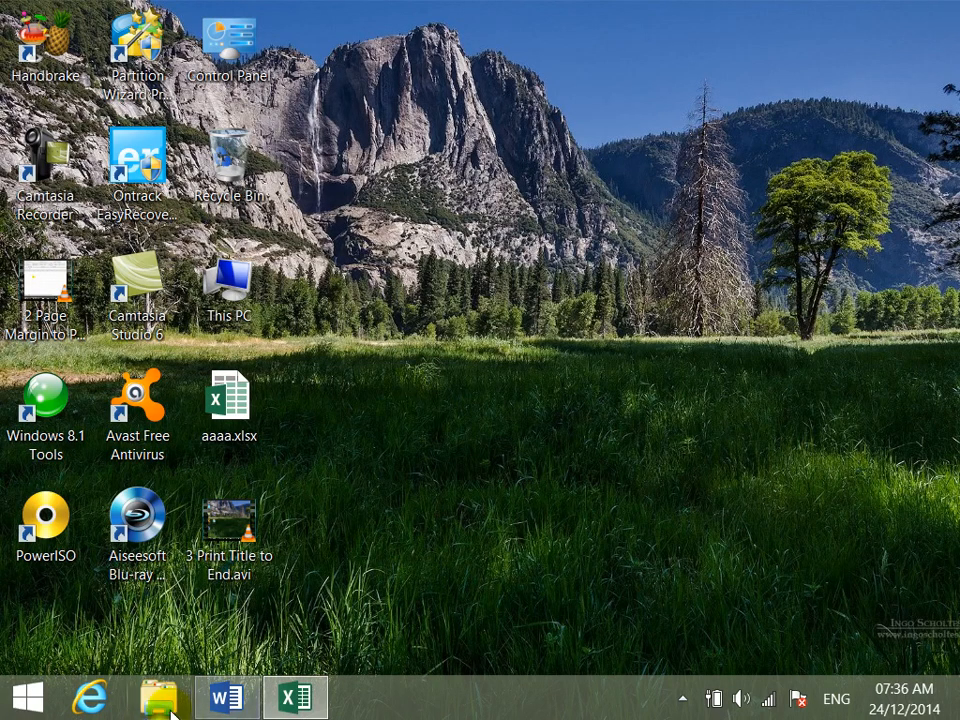
pyautogui.click(162, 700)
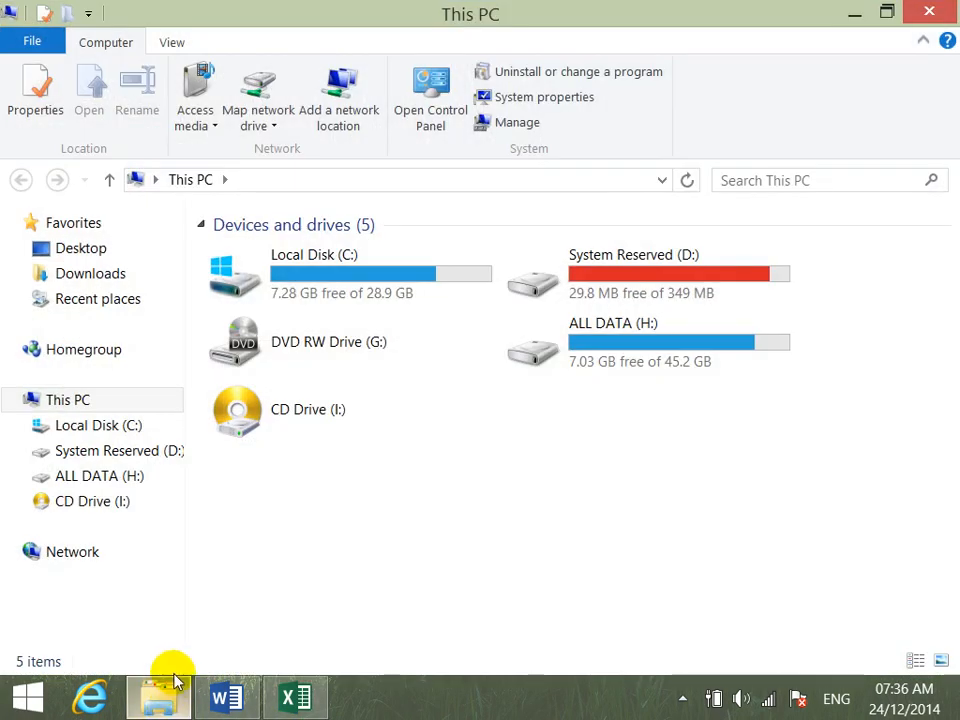
pyautogui.click(932, 12)
pyautogui.click(28, 697)
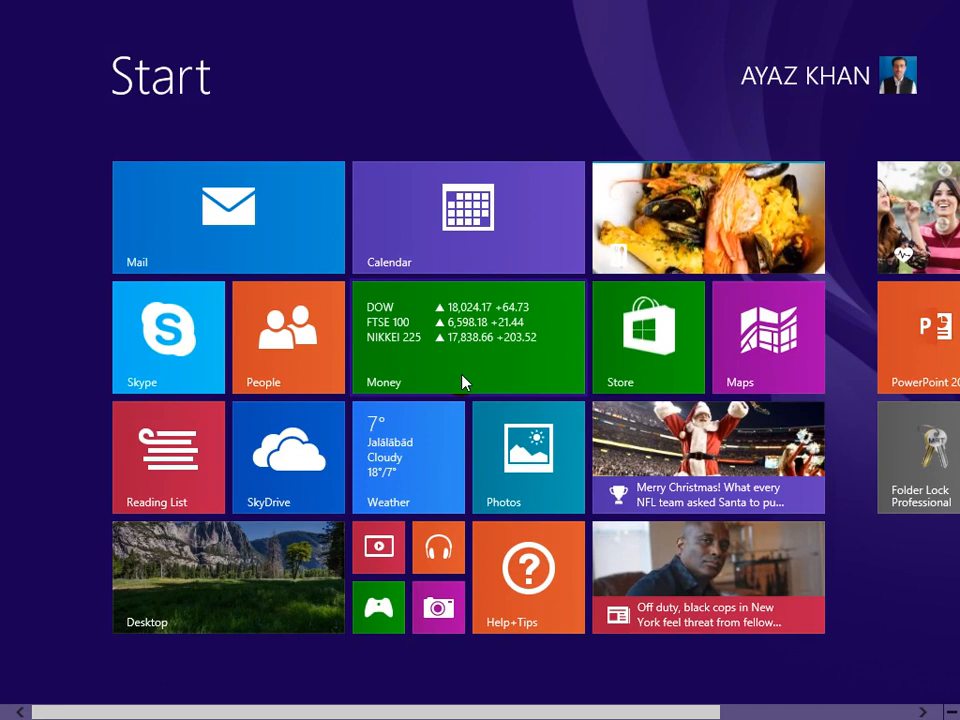
pyautogui.write('DOwnload Manager')
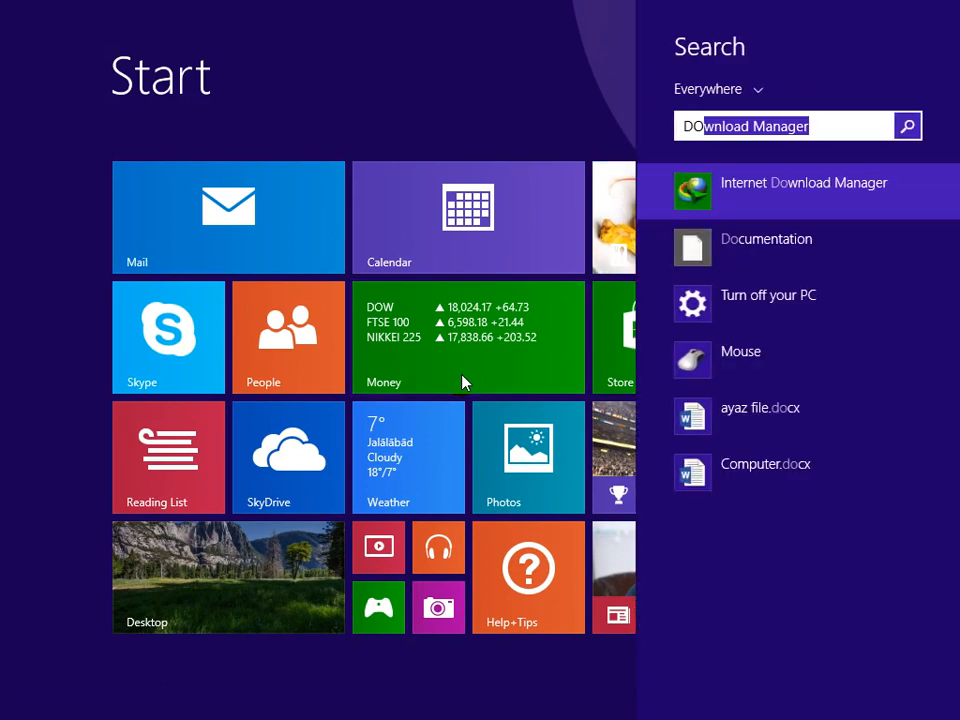
pyautogui.click(223, 602)
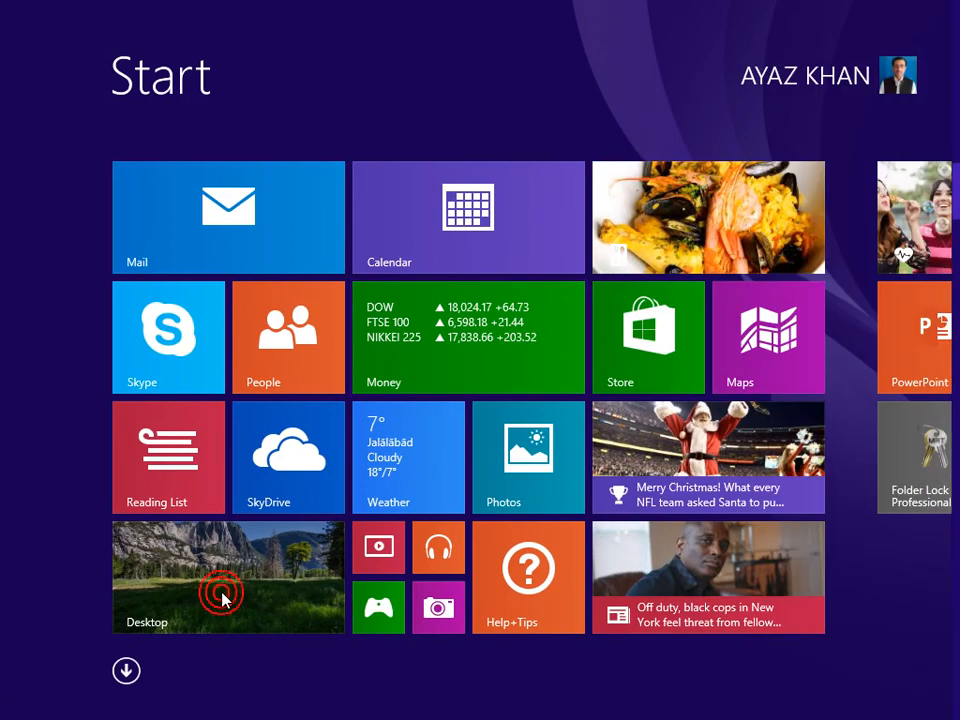
pyautogui.click(223, 598)
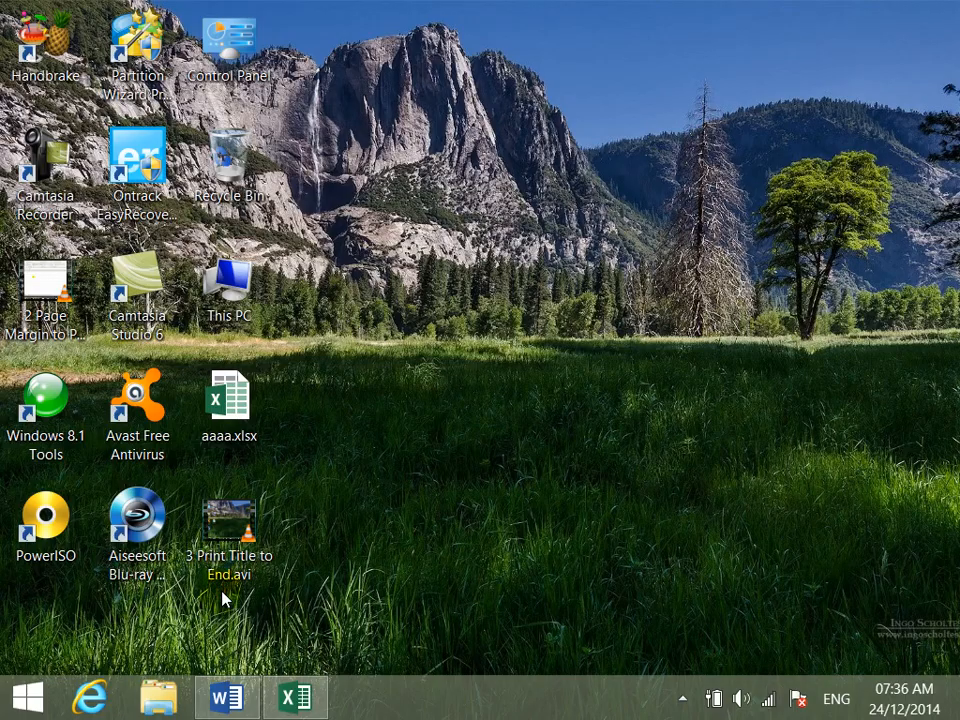
# - Find Microsoft Access from the Start screen and launch it again
pyautogui.click(9, 707)
pyautogui.moveTo(955, 395)
pyautogui.scroll(-3, 611, 399)
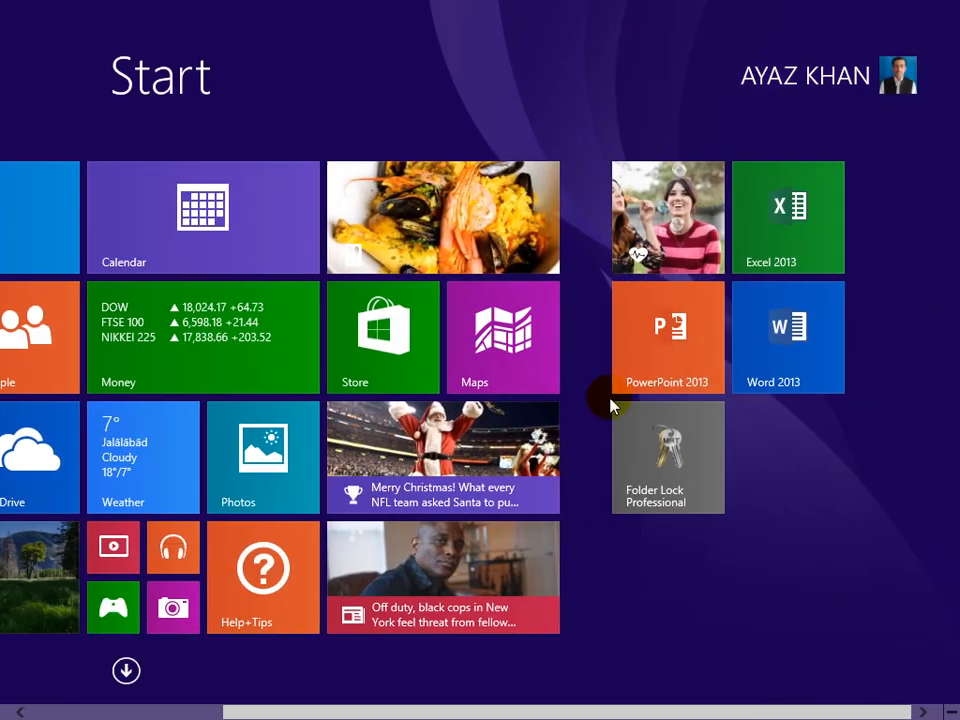
pyautogui.write('MS')
pyautogui.press('Return')
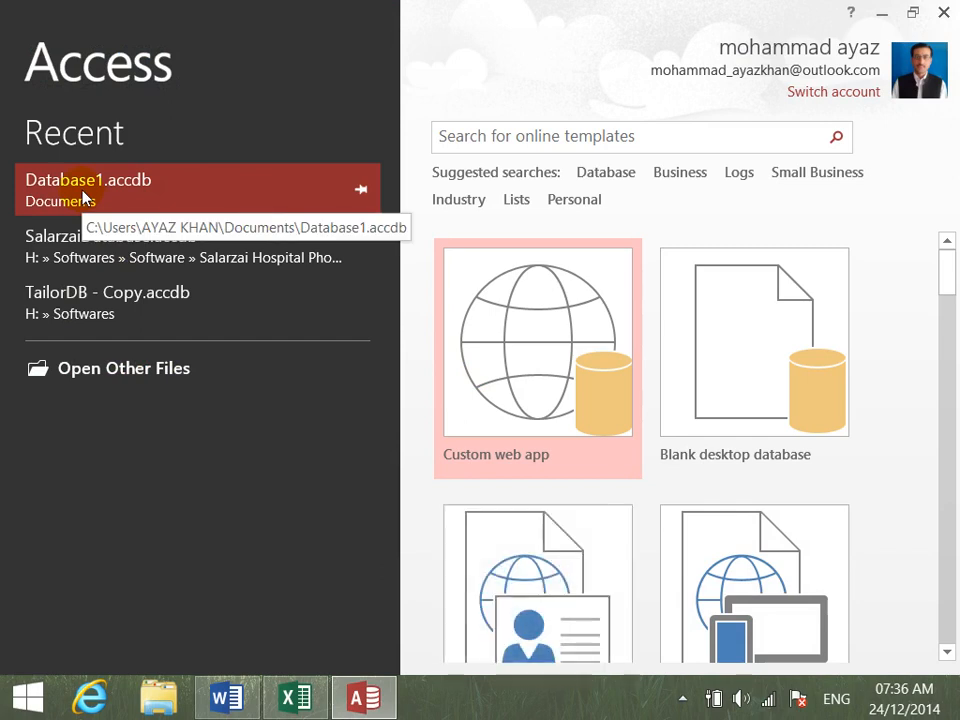
# - Open the recent database Database1.accdb and enable its disabled active content
pyautogui.rightClick(84, 197)
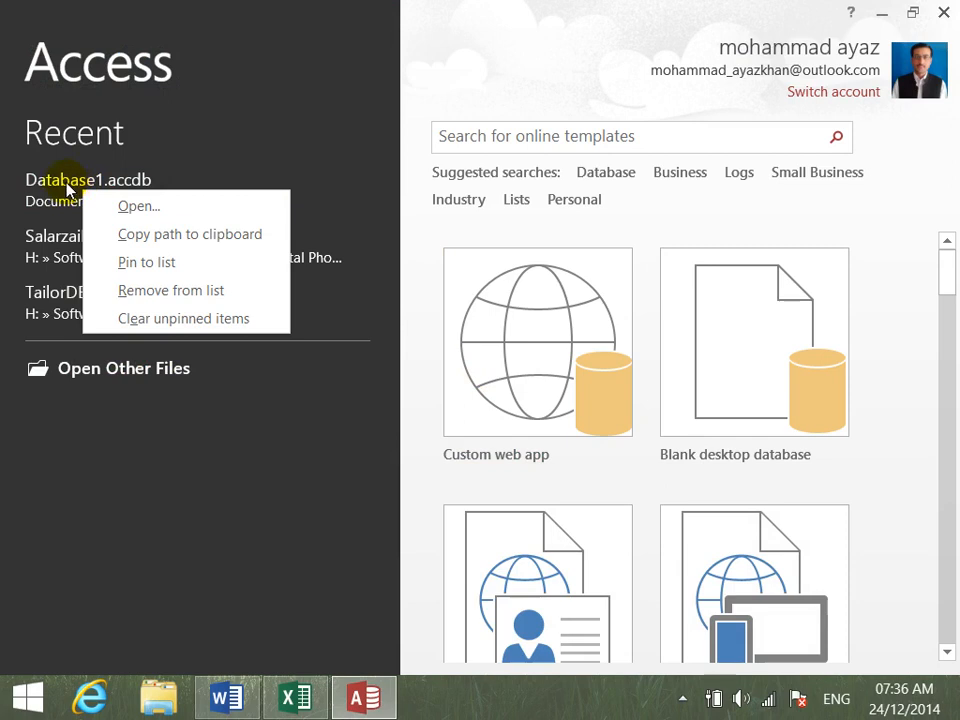
pyautogui.click(67, 187)
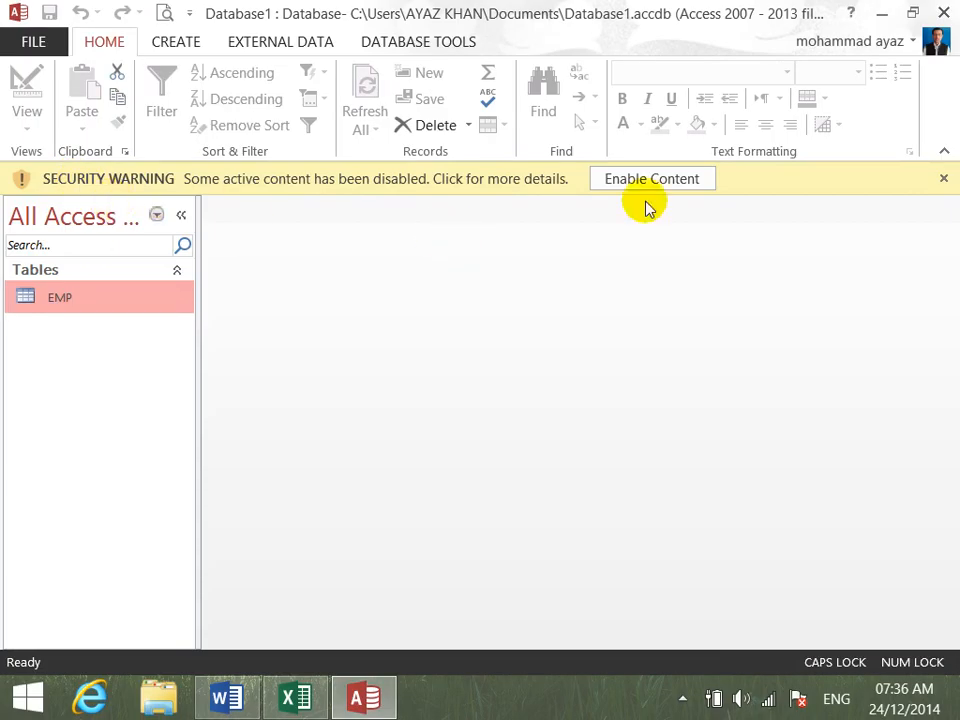
pyautogui.click(696, 184)
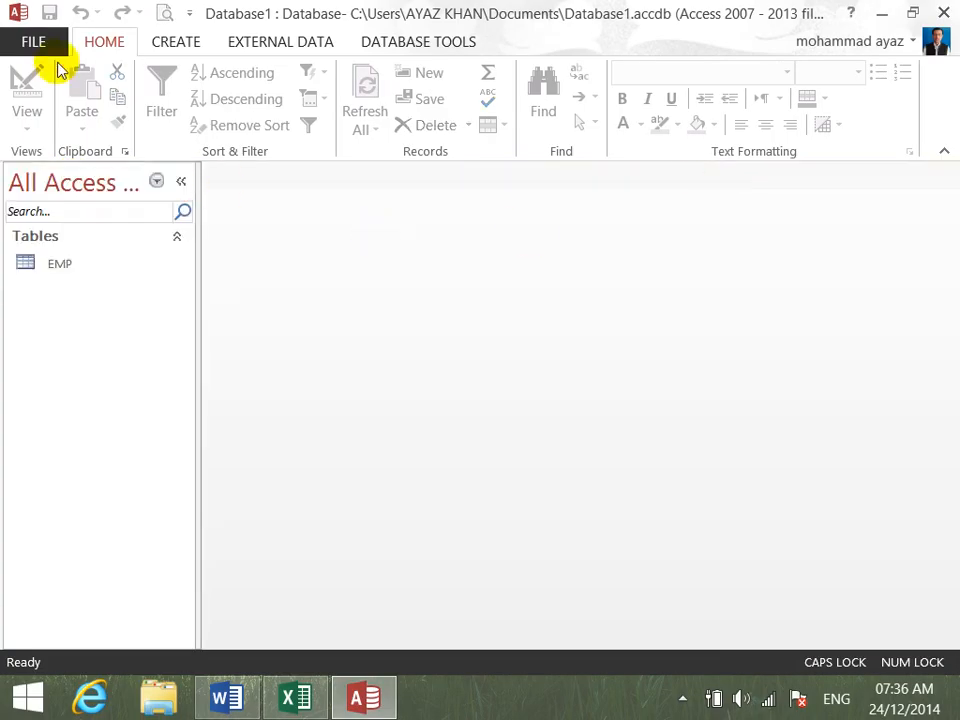
# - Open the EMP table in the datasheet and save it
pyautogui.doubleClick(86, 274)
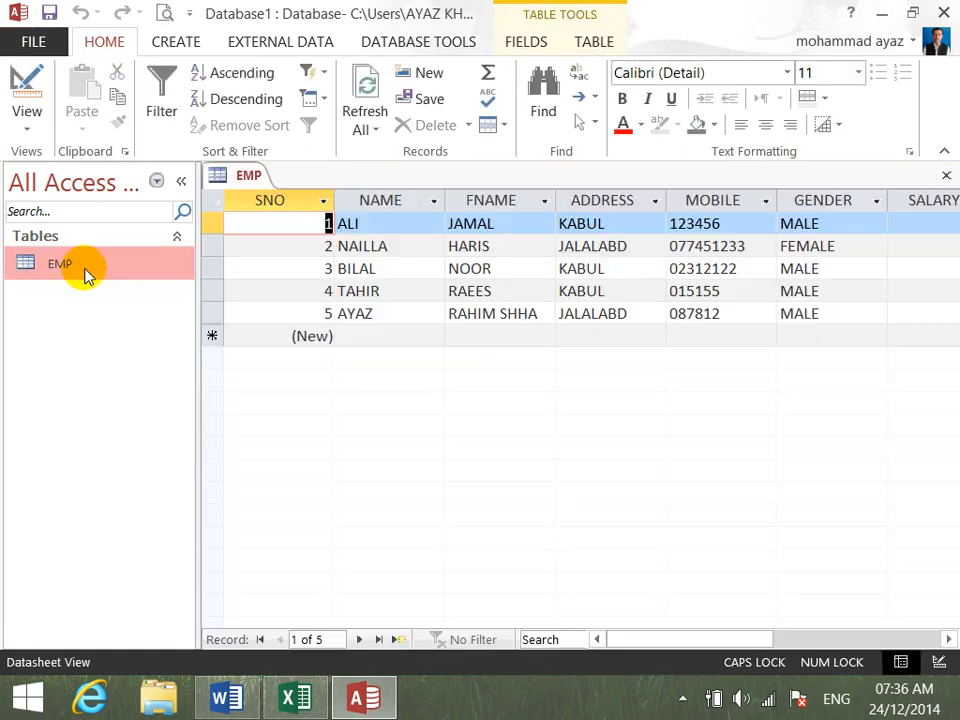
pyautogui.click(36, 41)
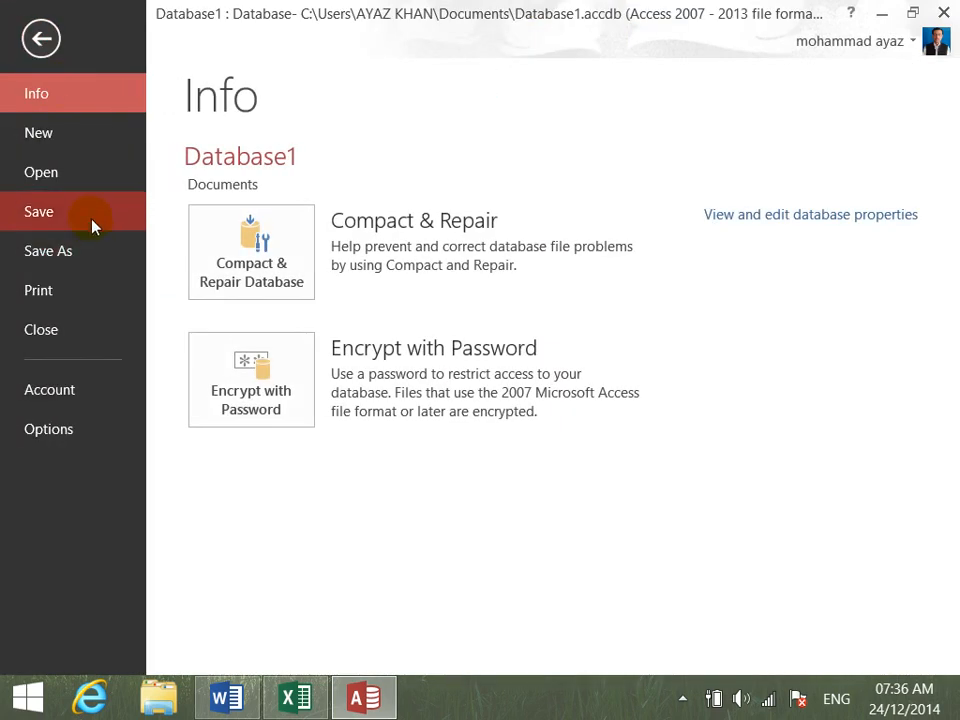
pyautogui.click(93, 226)
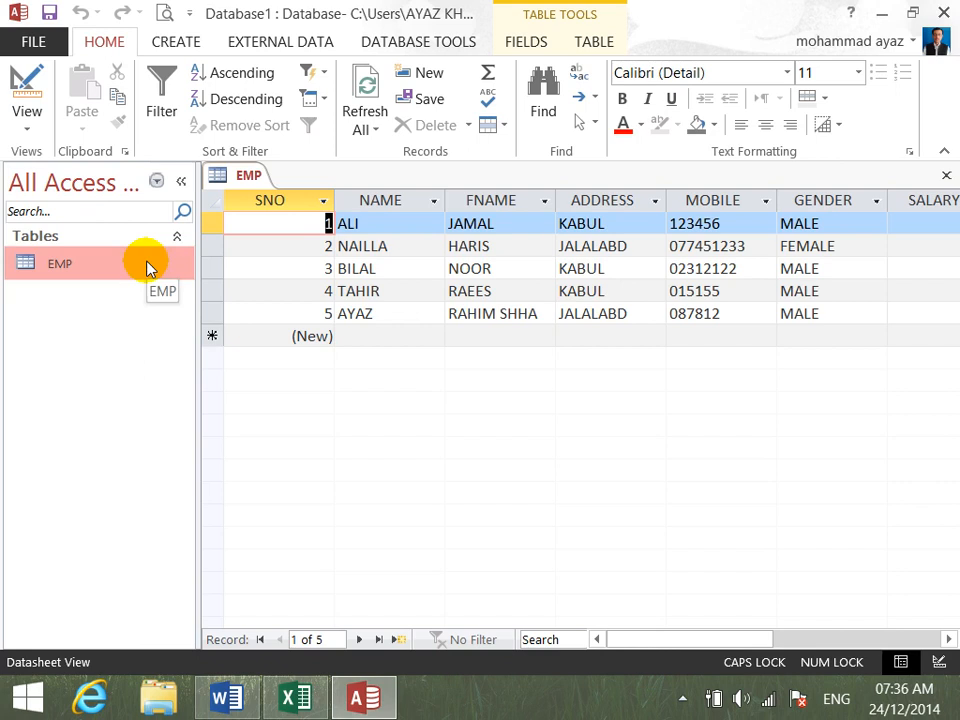
pyautogui.click(36, 41)
pyautogui.click(93, 253)
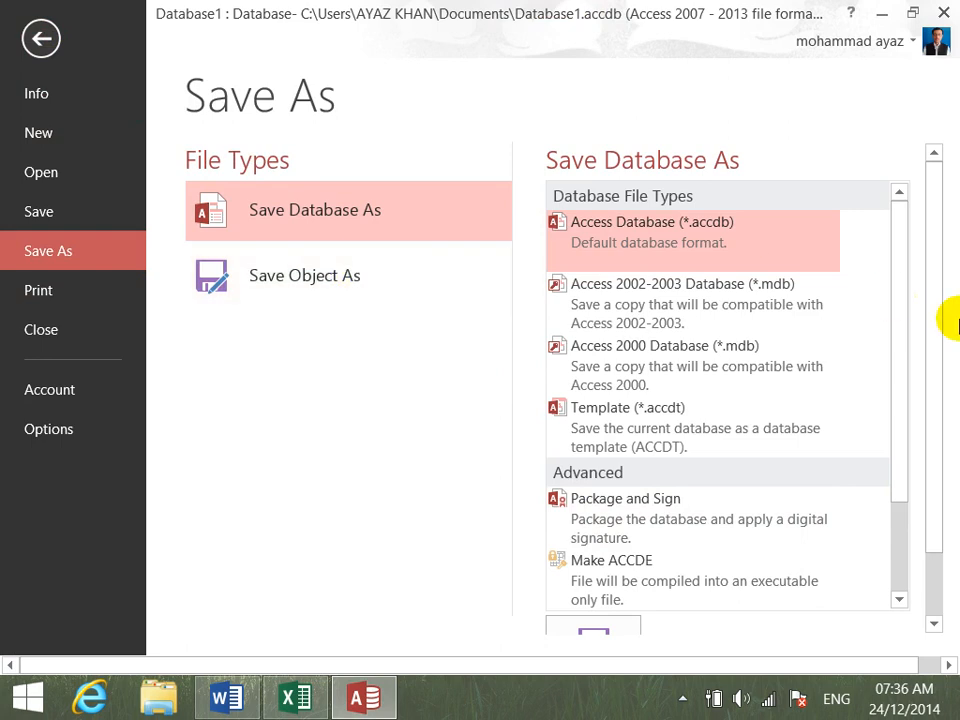
pyautogui.scroll(-4, 915, 340)
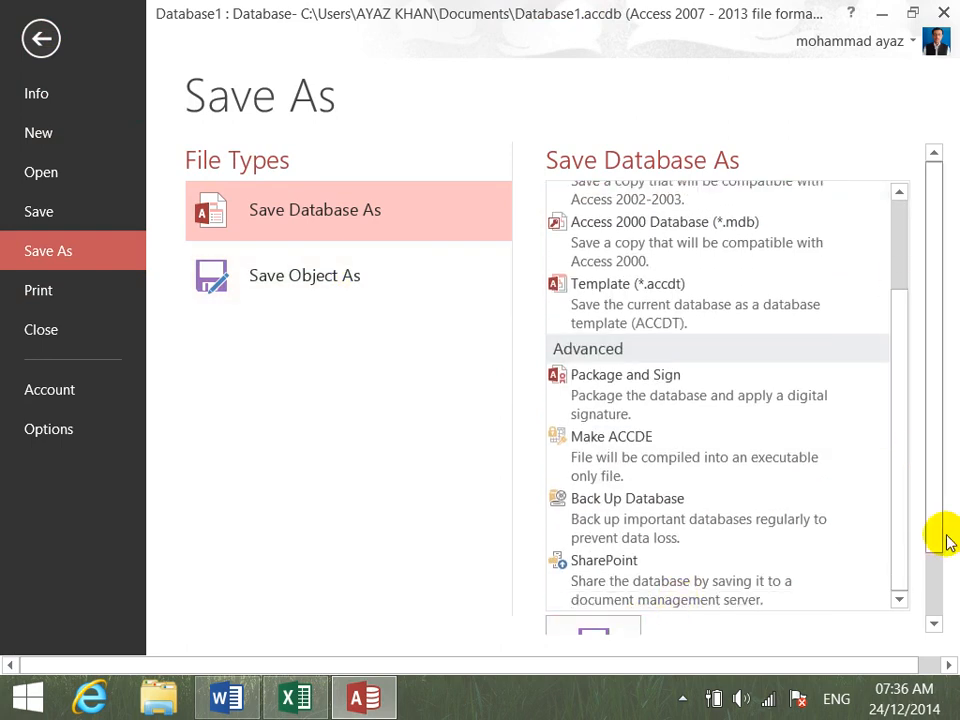
pyautogui.click(622, 627)
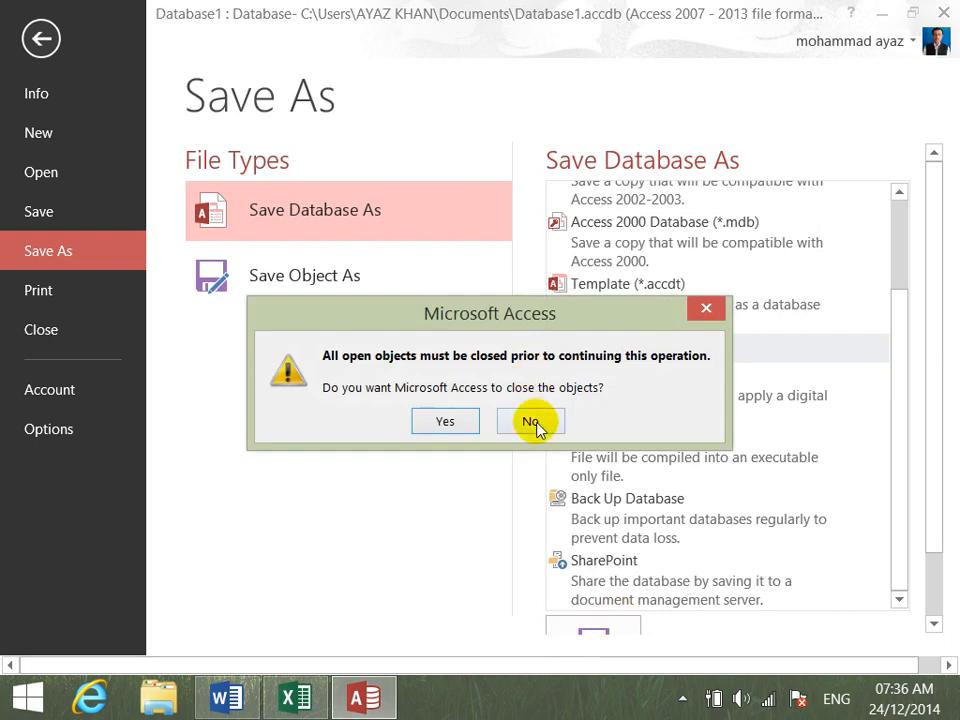
pyautogui.click(536, 419)
pyautogui.doubleClick(332, 274)
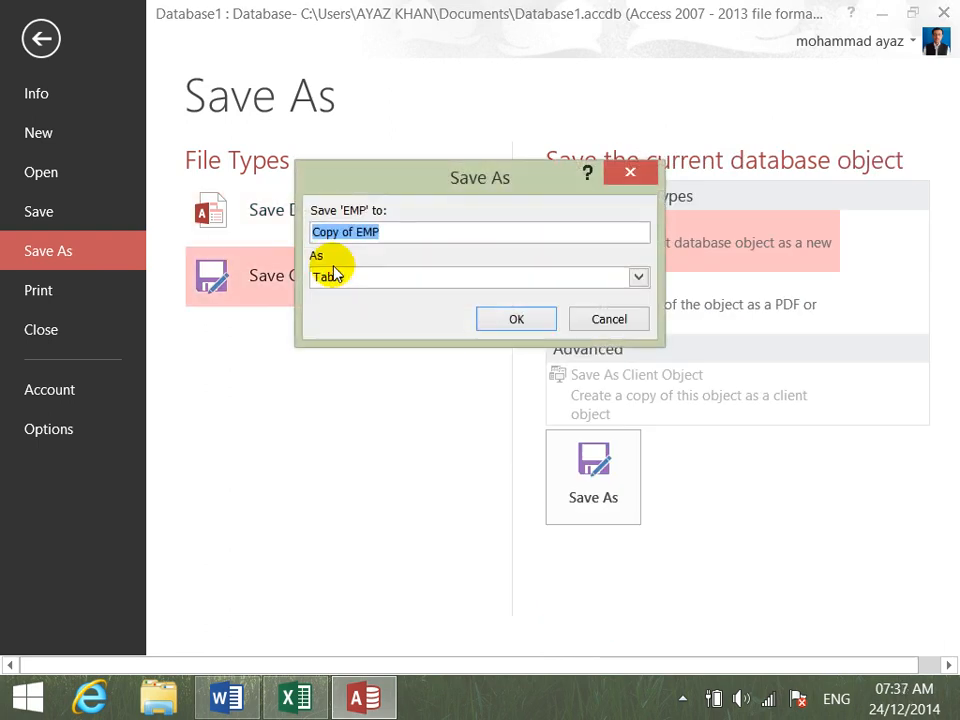
pyautogui.click(600, 322)
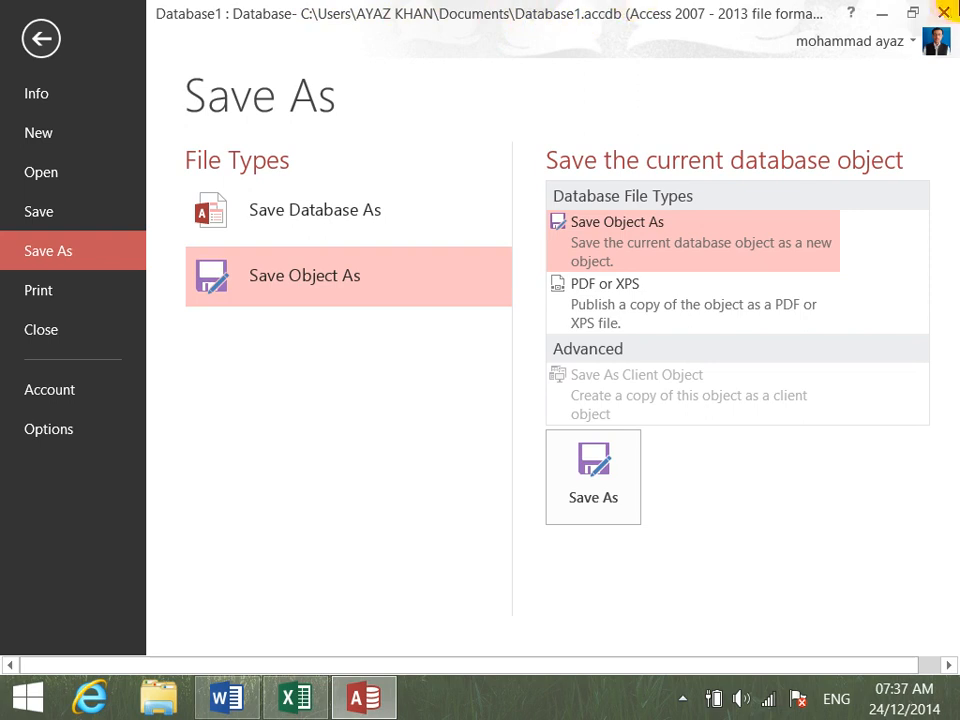
# - Close Access and switch to the Book3 workbook in Excel
pyautogui.click(948, 12)
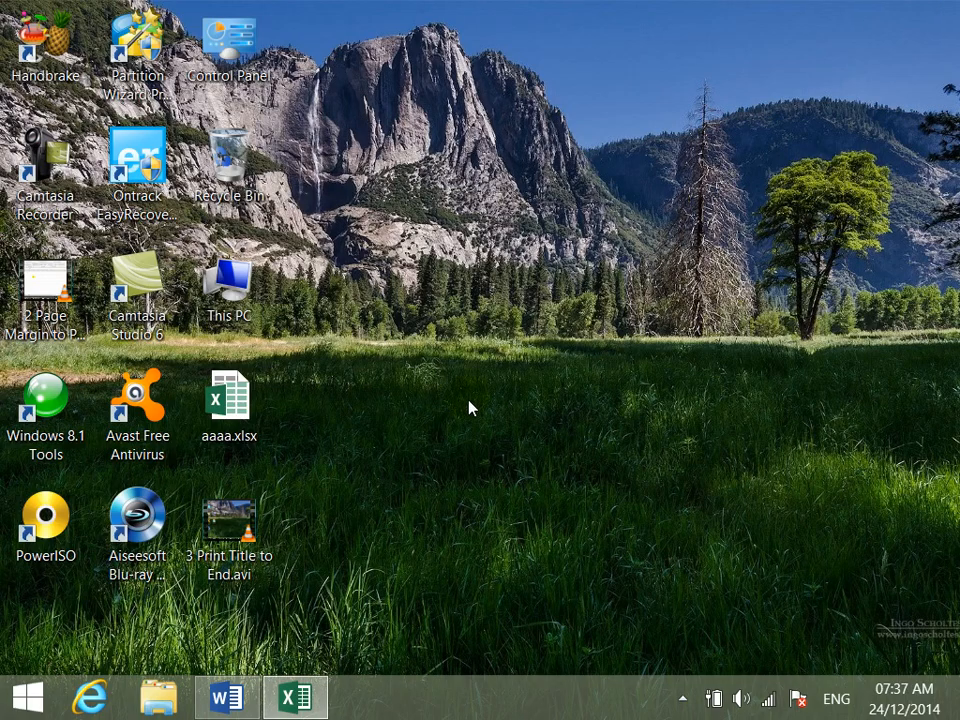
pyautogui.click(318, 702)
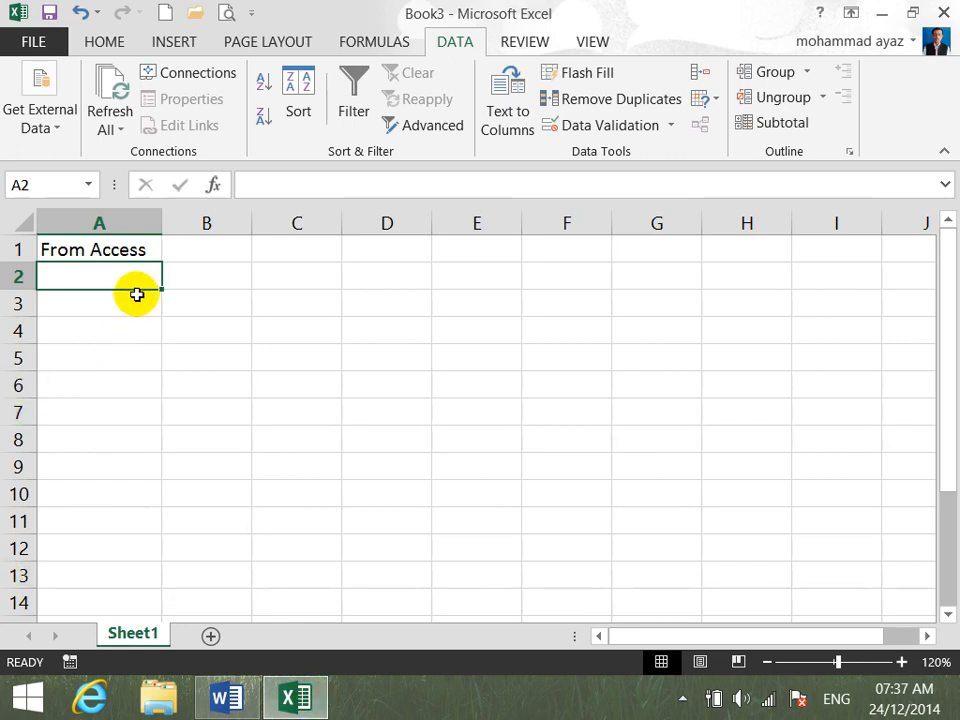
pyautogui.write('SNO')
pyautogui.press('Tab')
pyautogui.write('NAME')
pyautogui.press('Tab')
pyautogui.write('FNAME')
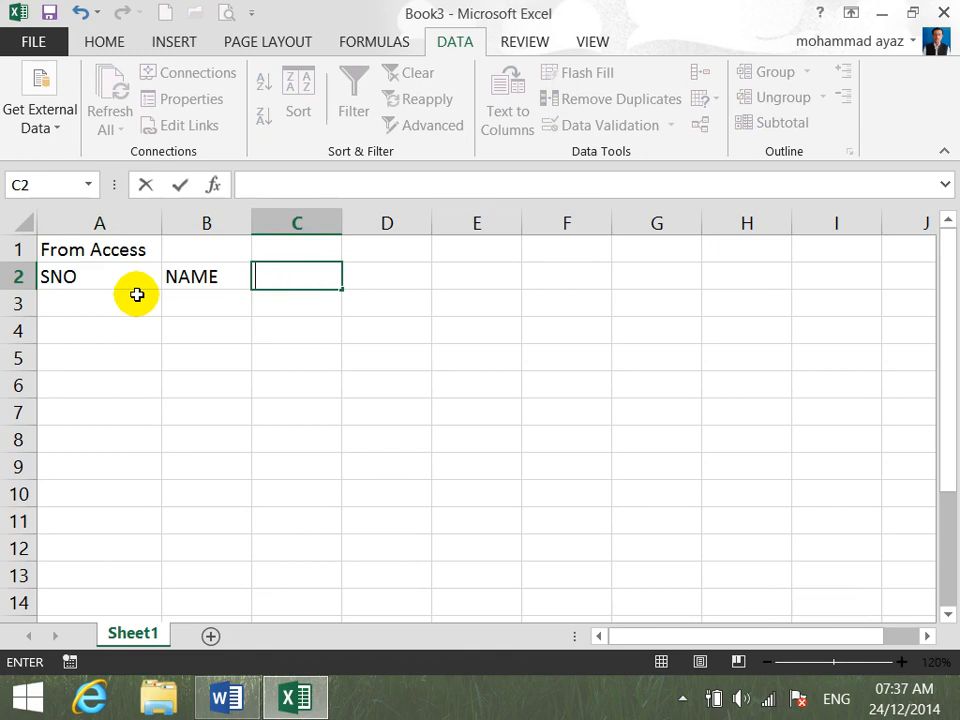
pyautogui.press('Return')
pyautogui.press('Left')
pyautogui.press('Up')
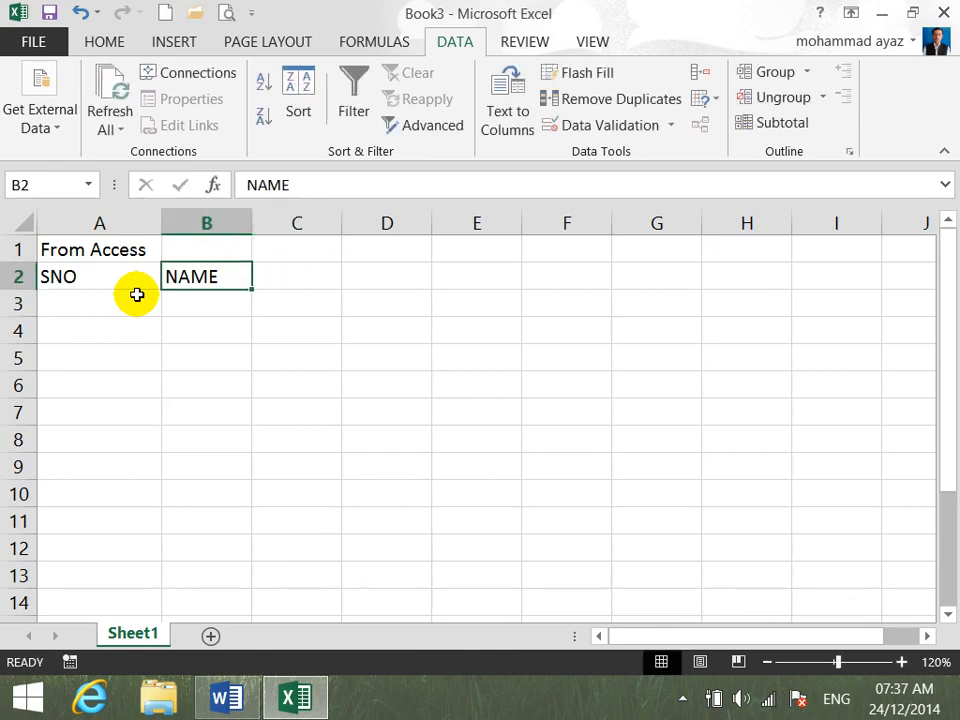
pyautogui.press('BackSpace')
pyautogui.press('Left')
pyautogui.press('Delete')
pyautogui.press('Down')
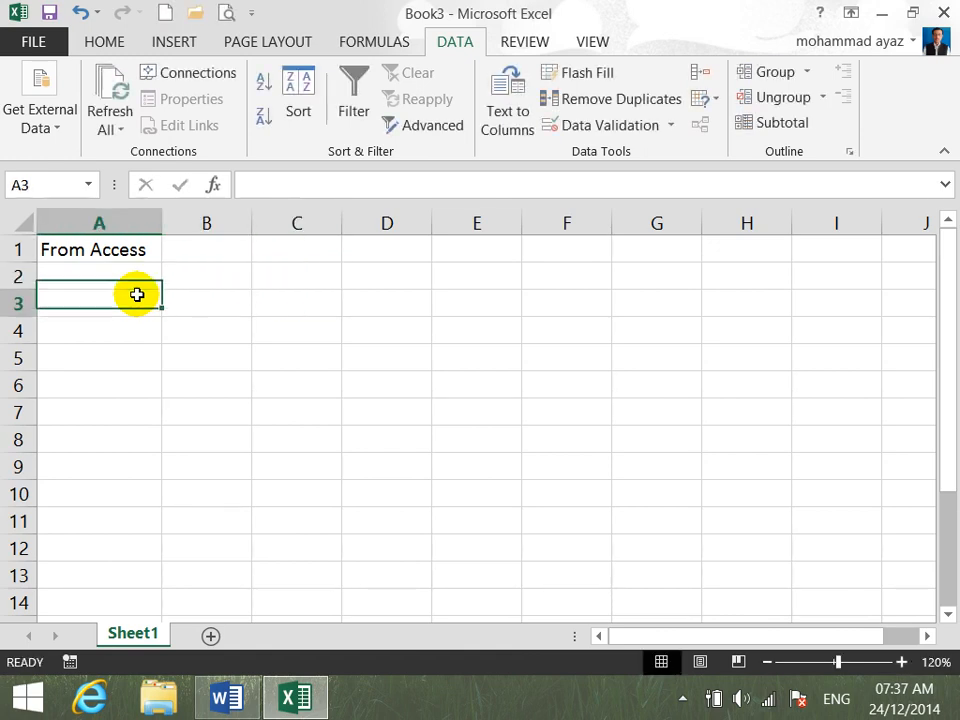
pyautogui.click(132, 275)
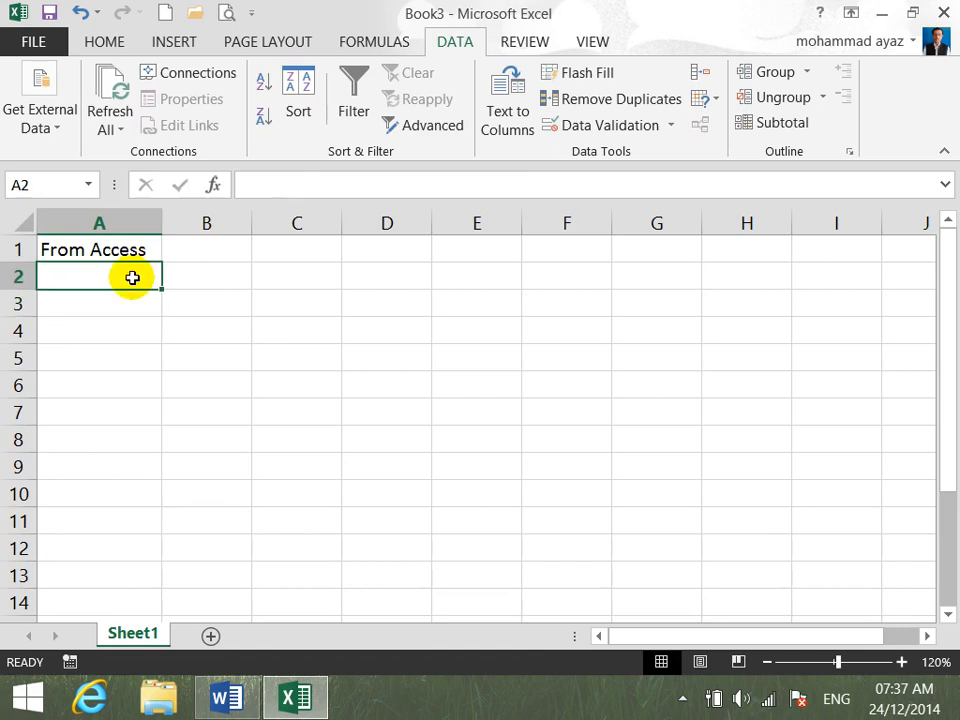
# - Merge and center the "From Access" title across cells A1 to F1
pyautogui.click(133, 249)
pyautogui.moveTo(225, 239); pyautogui.dragTo(523, 249)
pyautogui.click(122, 40)
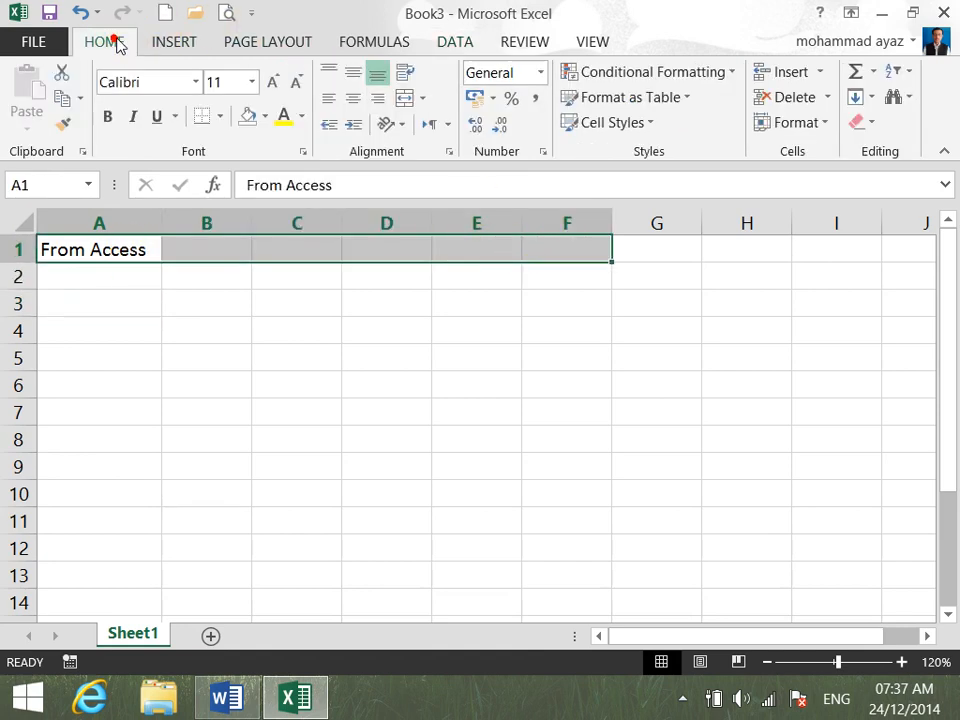
pyautogui.click(405, 98)
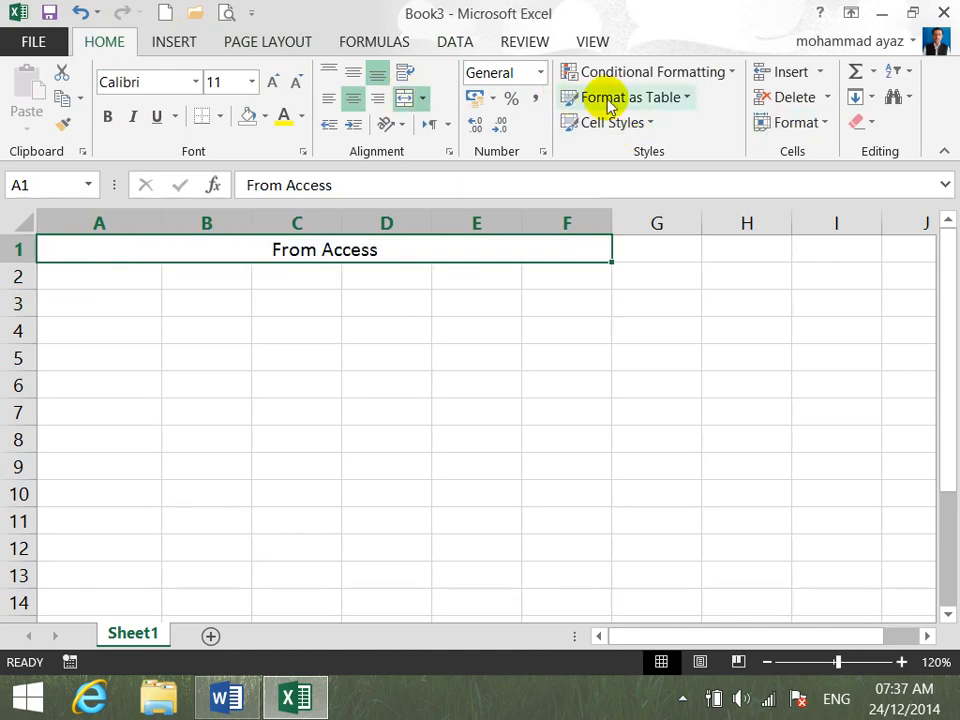
# - Insert a light gold WordArt with gold outline reading "FROM ACCESS" and clear the text from merged title cell A1
pyautogui.click(172, 43)
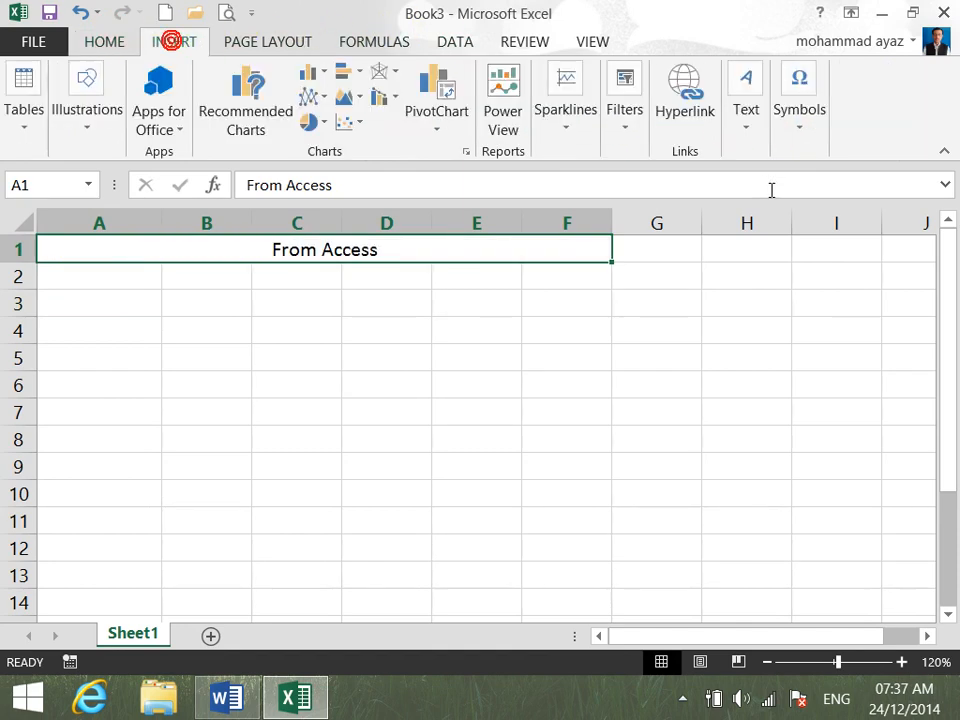
pyautogui.click(747, 128)
pyautogui.click(810, 232)
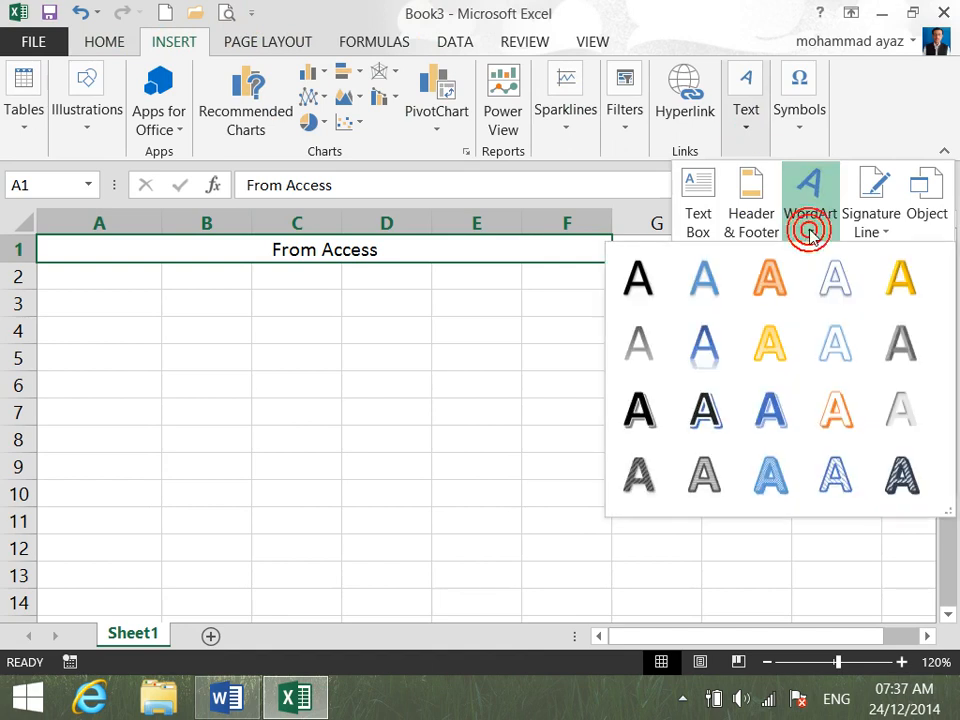
pyautogui.click(771, 340)
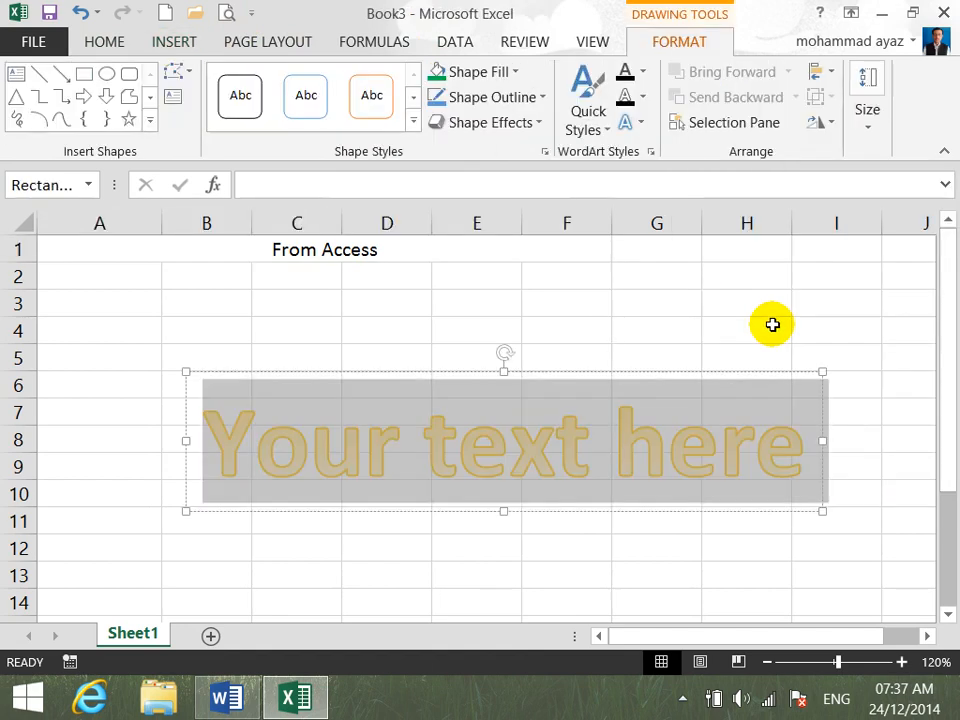
pyautogui.write('FROM ACCESS')
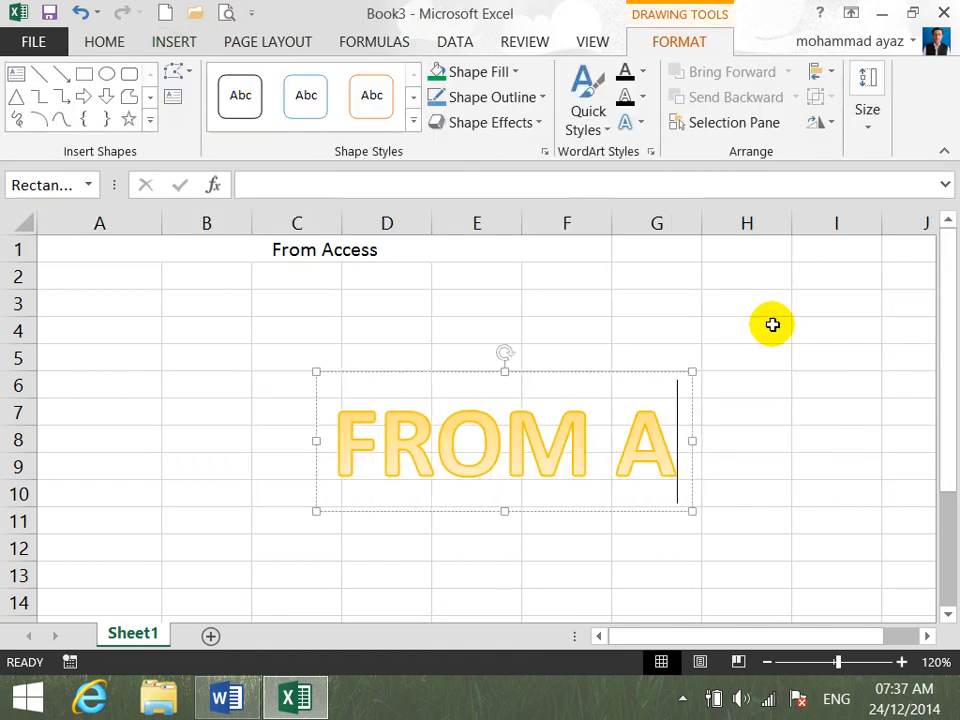
pyautogui.click(400, 245)
pyautogui.press('Delete')
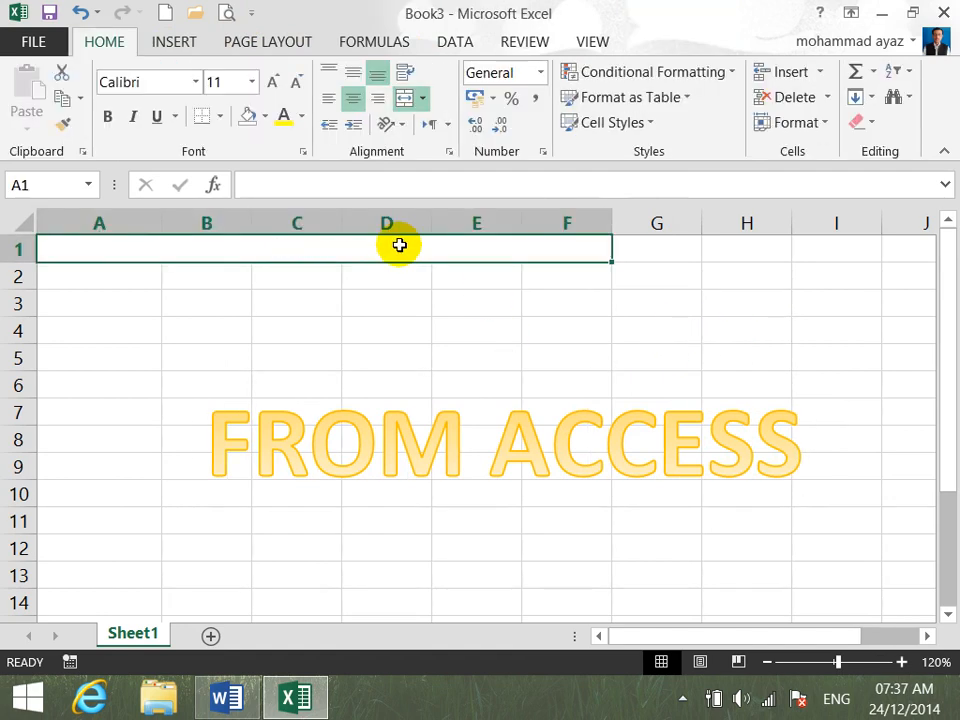
# - Shrink the height of the "FROM ACCESS" WordArt box and reduce its font size to 28
pyautogui.click(453, 467)
pyautogui.moveTo(503, 371); pyautogui.dragTo(504, 445)
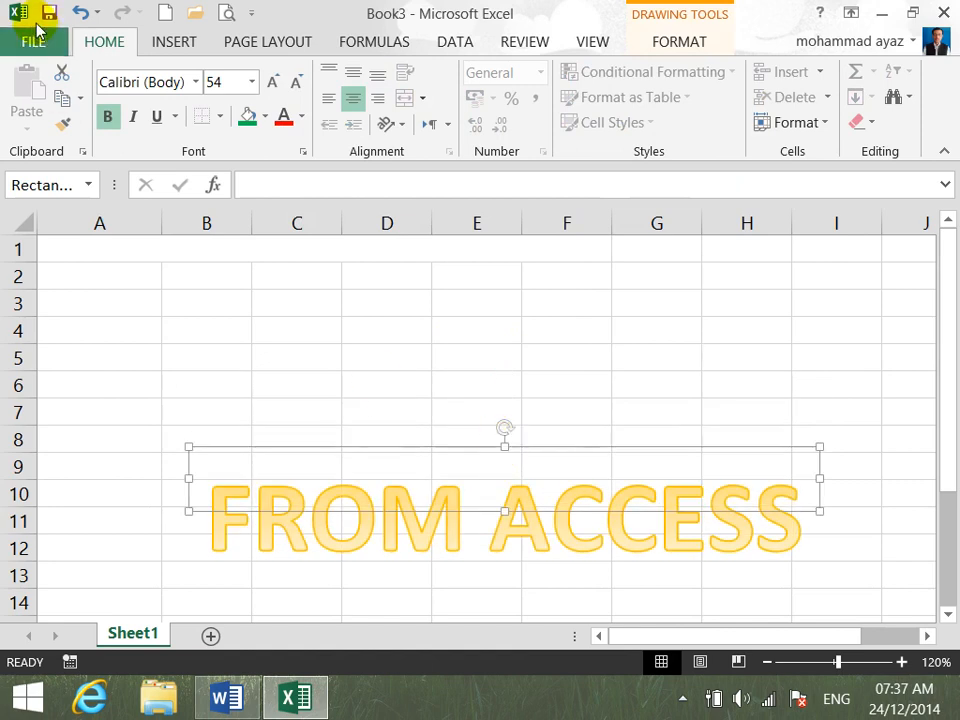
pyautogui.click(292, 86)
pyautogui.click(292, 86)
pyautogui.click(292, 86)
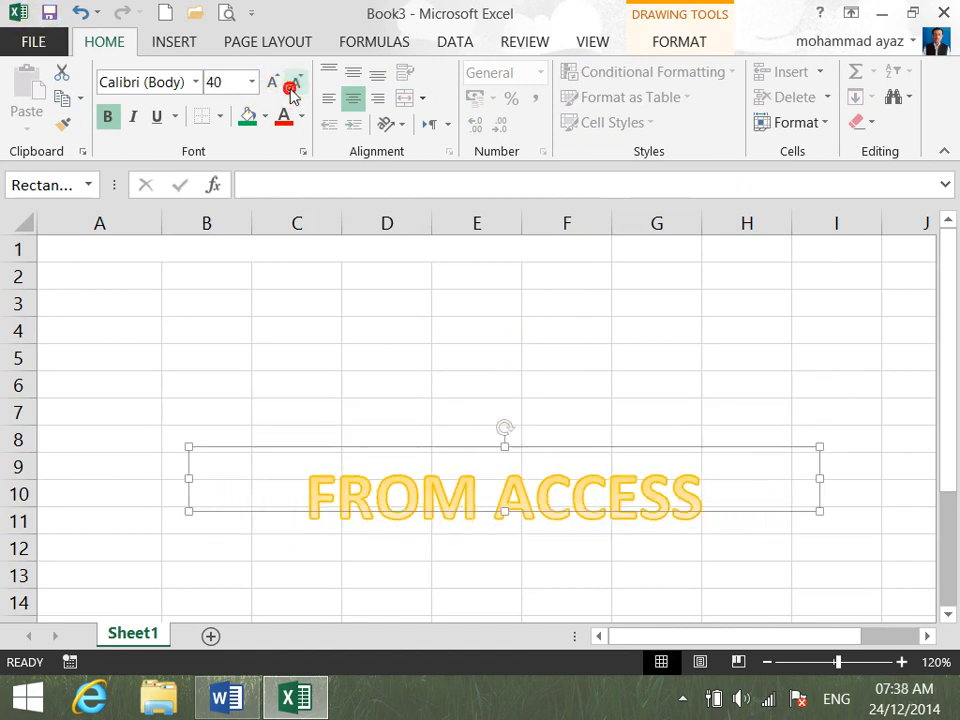
pyautogui.click(292, 86)
pyautogui.click(292, 86)
pyautogui.click(292, 86)
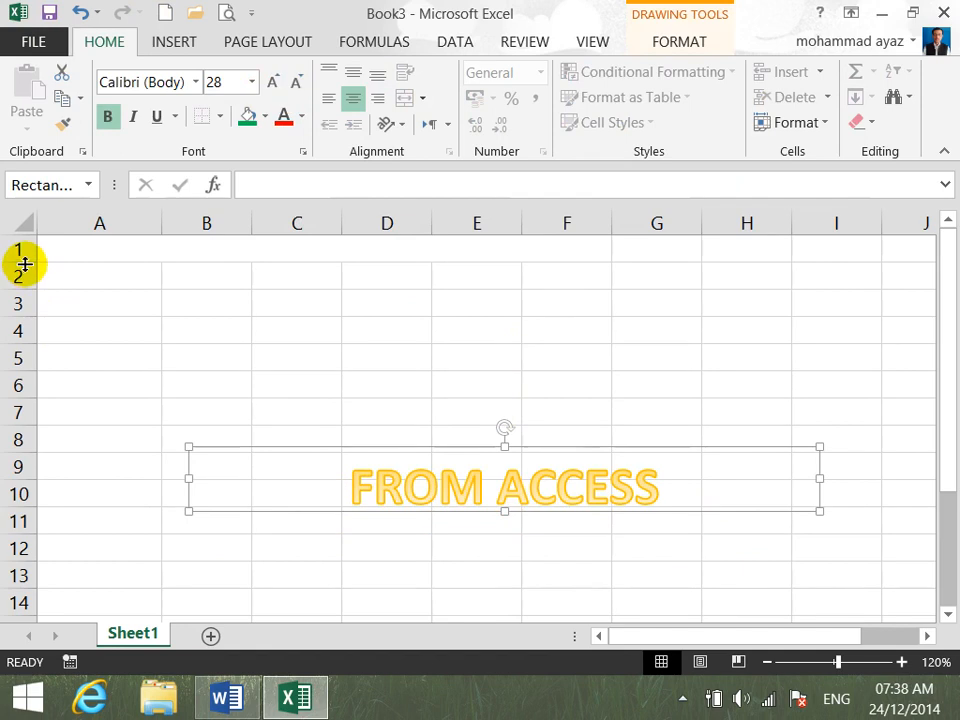
# - Make row 1 taller and move the "FROM ACCESS" WordArt up into it, starting at the edge of column A
pyautogui.moveTo(25, 263); pyautogui.dragTo(33, 312)
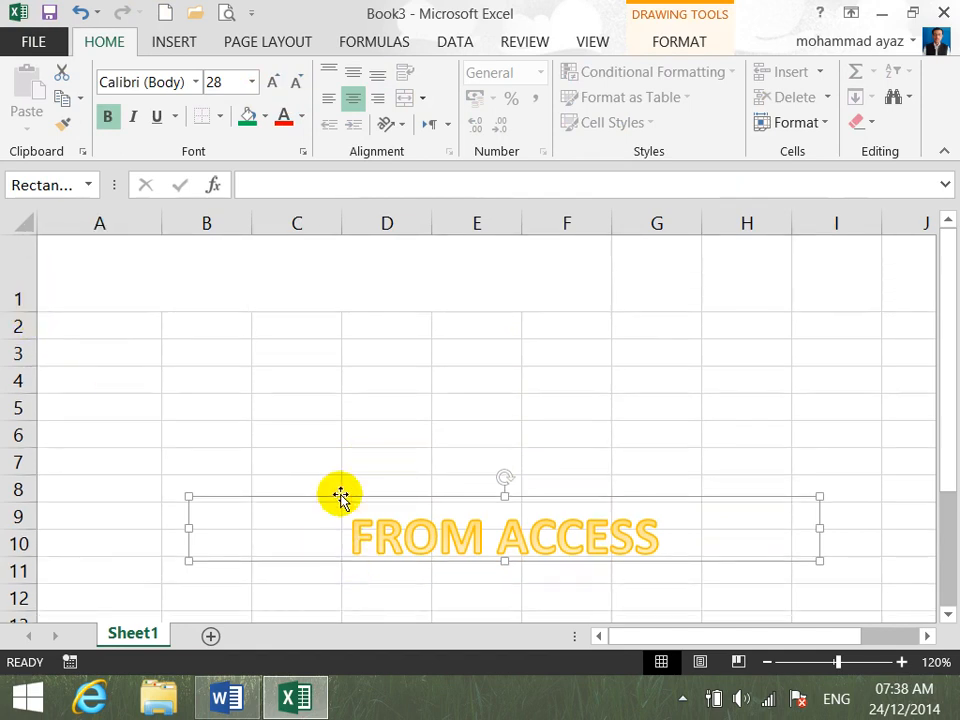
pyautogui.moveTo(338, 492); pyautogui.dragTo(228, 221)
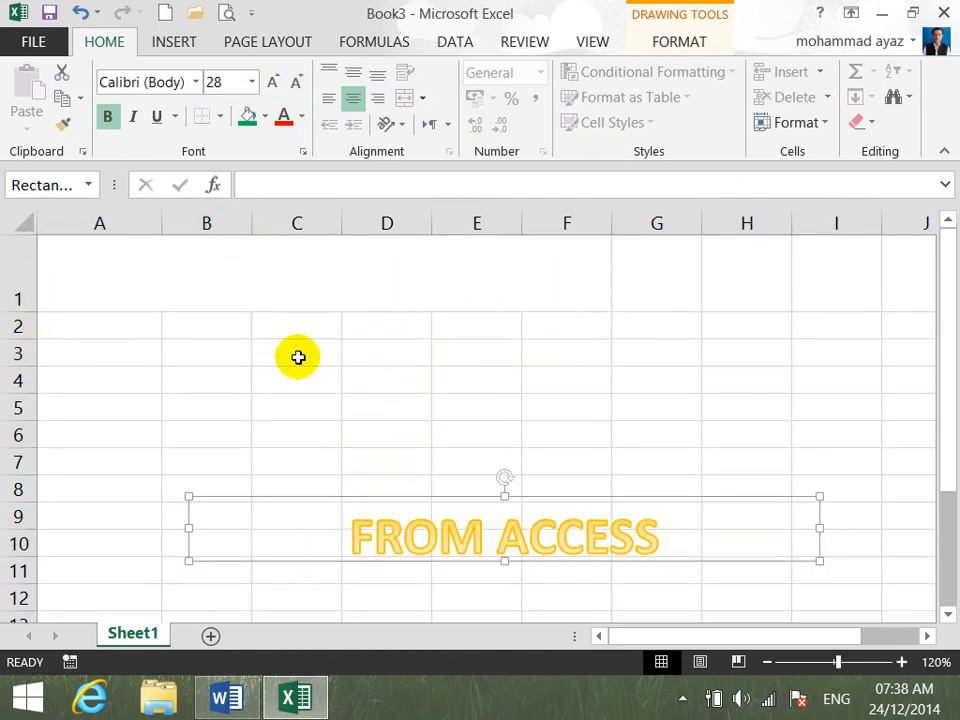
pyautogui.moveTo(394, 497); pyautogui.dragTo(343, 204)
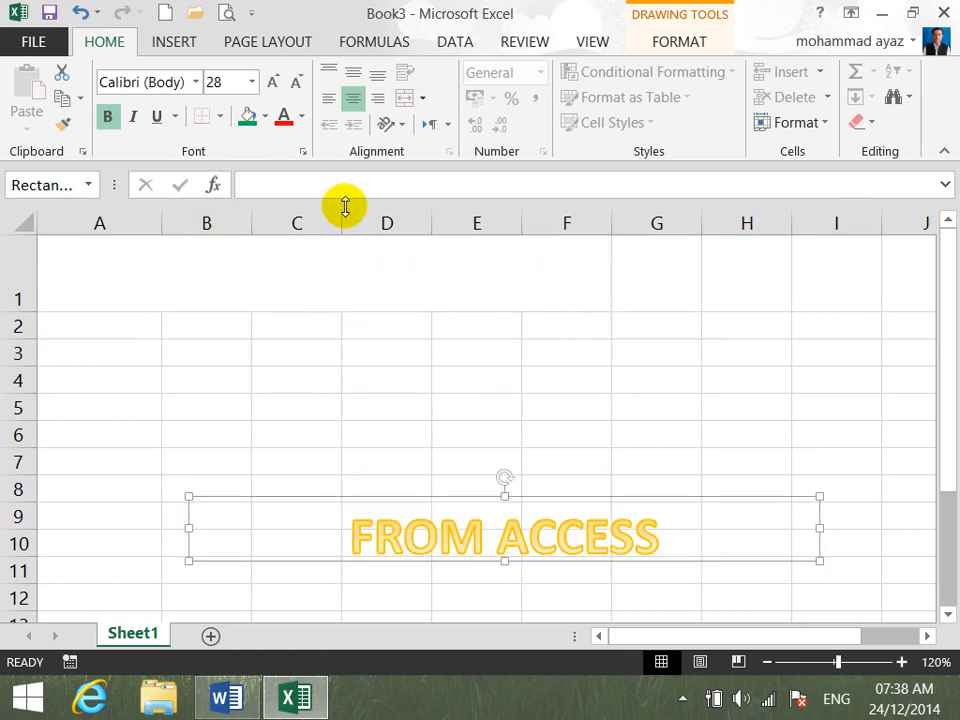
pyautogui.click(402, 631)
pyautogui.click(428, 494)
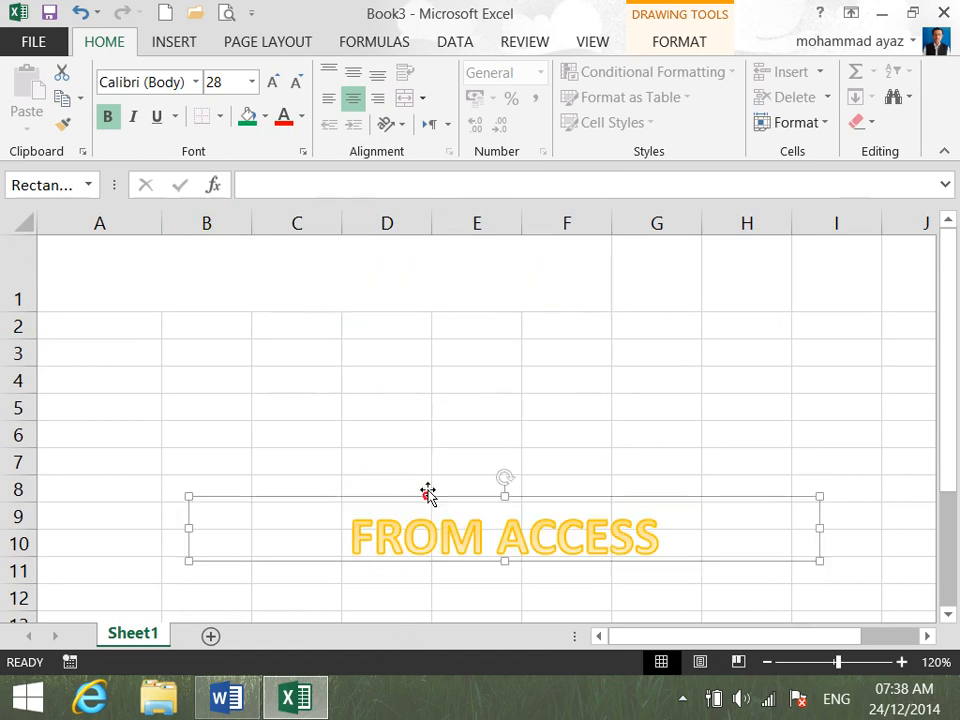
pyautogui.press('Up')
pyautogui.press('Up')
pyautogui.press('Up')
pyautogui.press('Up')
pyautogui.press('Up')
pyautogui.press('Up')
pyautogui.press('Up')
pyautogui.press('Up')
pyautogui.press('Up')
pyautogui.press('Up')
pyautogui.press('Up')
pyautogui.press('Up')
pyautogui.press('Up')
pyautogui.press('Up')
pyautogui.press('Up')
pyautogui.press('Up')
pyautogui.press('Up')
pyautogui.press('Up')
pyautogui.press('Up')
pyautogui.press('Up')
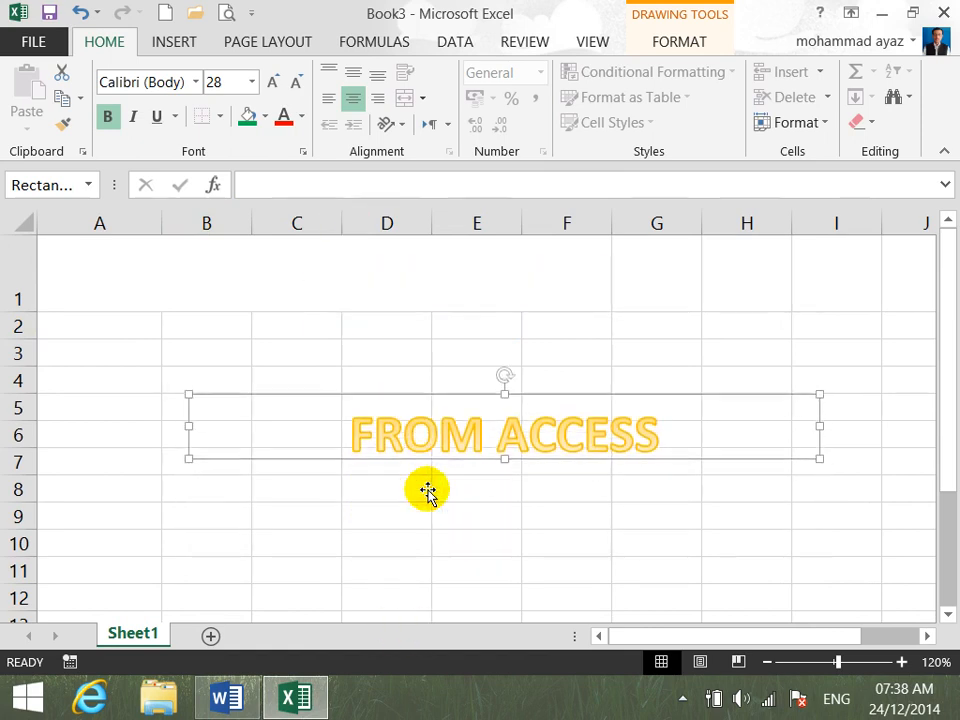
pyautogui.press('Up')
pyautogui.press('Left')
pyautogui.press('Left')
pyautogui.press('Left')
pyautogui.press('Left')
pyautogui.press('Left')
pyautogui.press('Left')
pyautogui.press('Left')
pyautogui.press('Left')
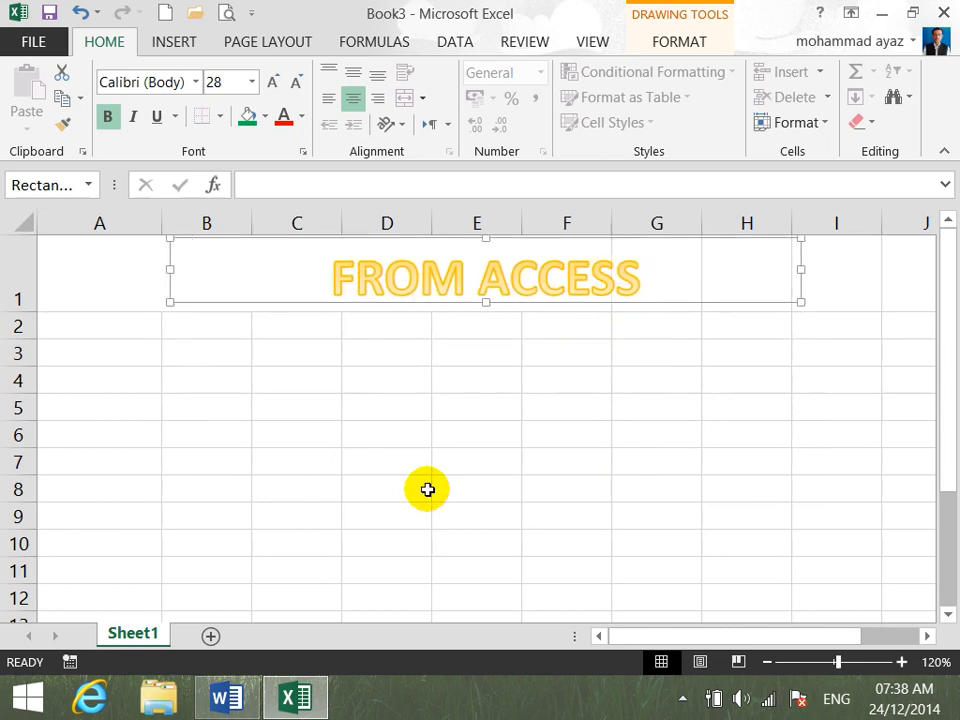
pyautogui.press('Left')
pyautogui.press('Left')
pyautogui.press('Left')
pyautogui.press('Left')
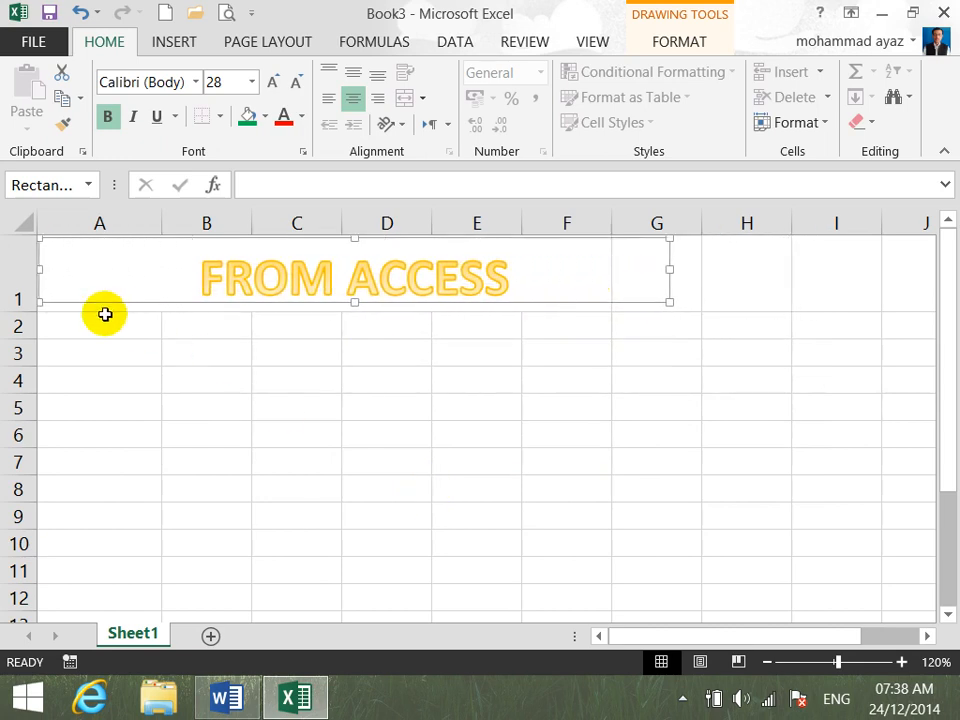
# - Import the Access database Database1.accdb from Documents as a table into the existing worksheet at cell A2
pyautogui.click(104, 316)
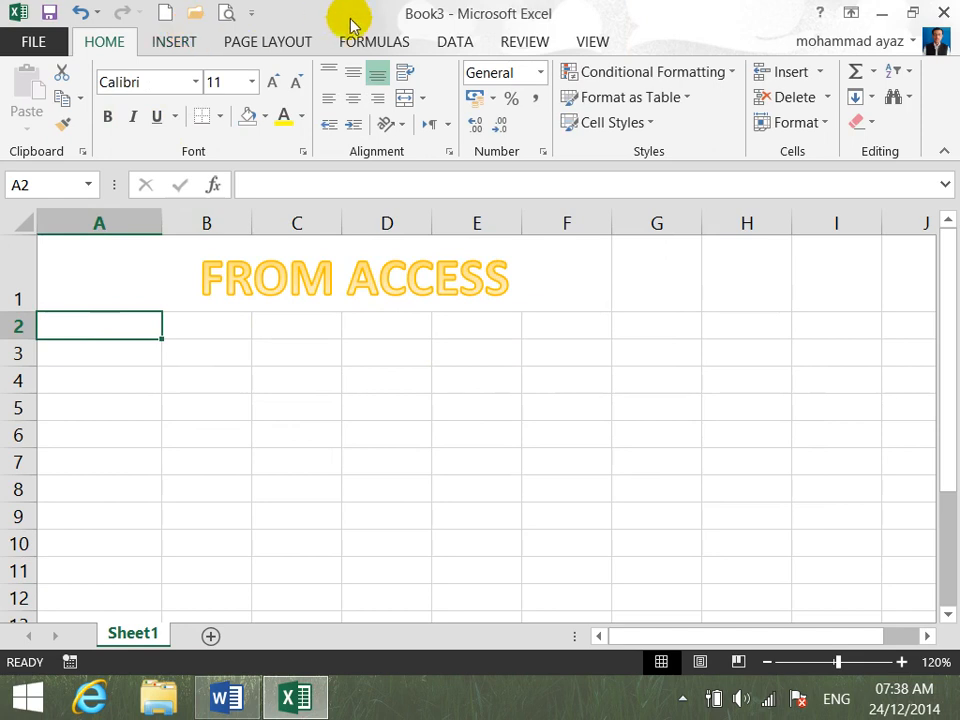
pyautogui.click(448, 41)
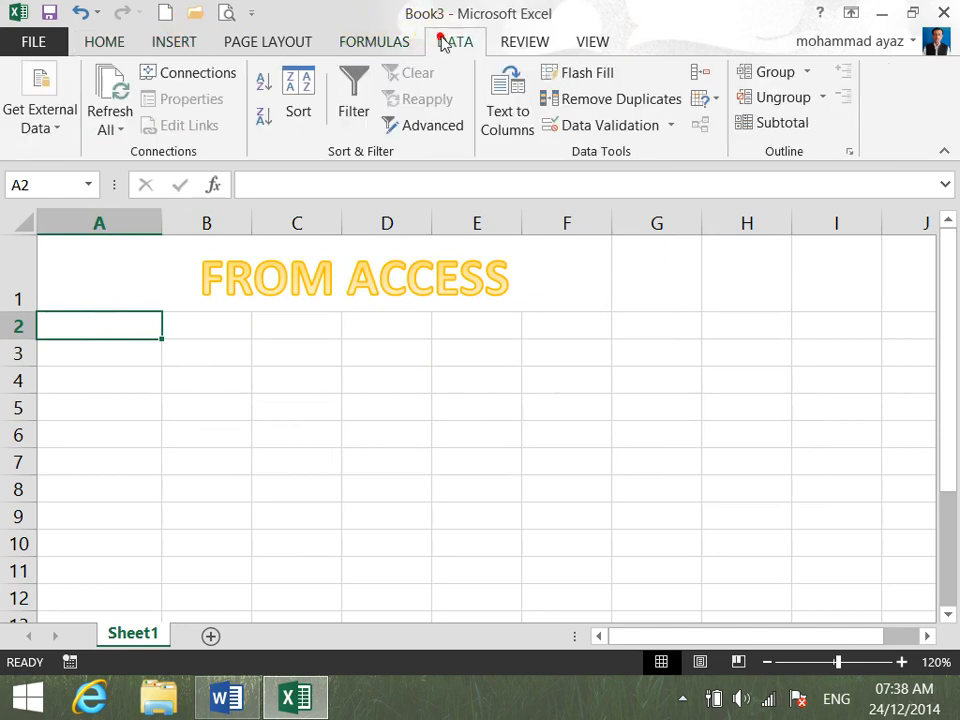
pyautogui.click(50, 125)
pyautogui.click(34, 214)
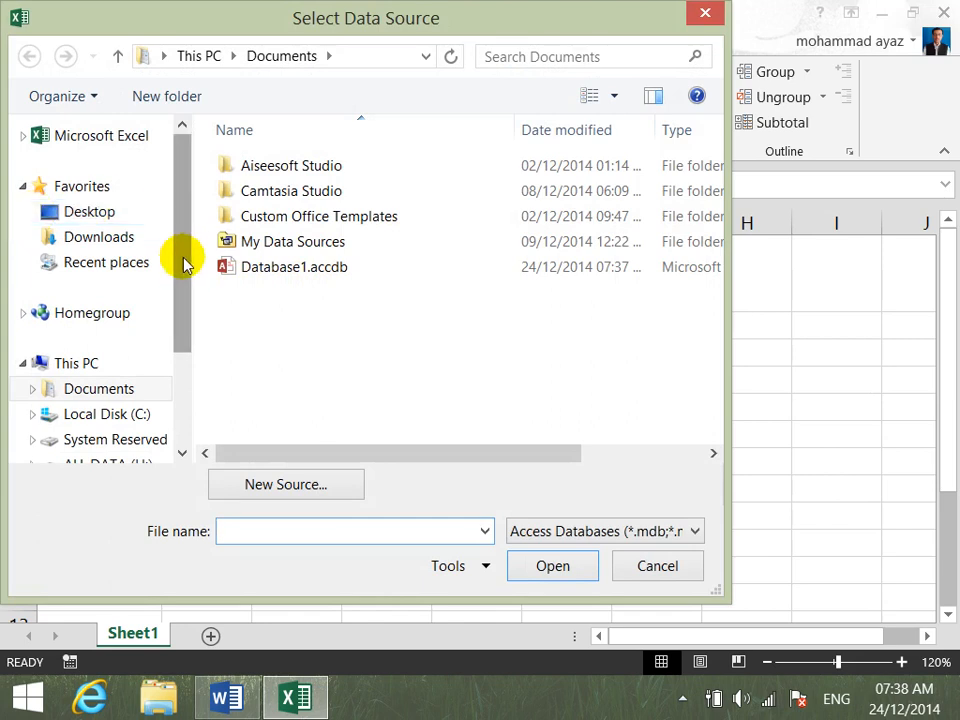
pyautogui.click(271, 273)
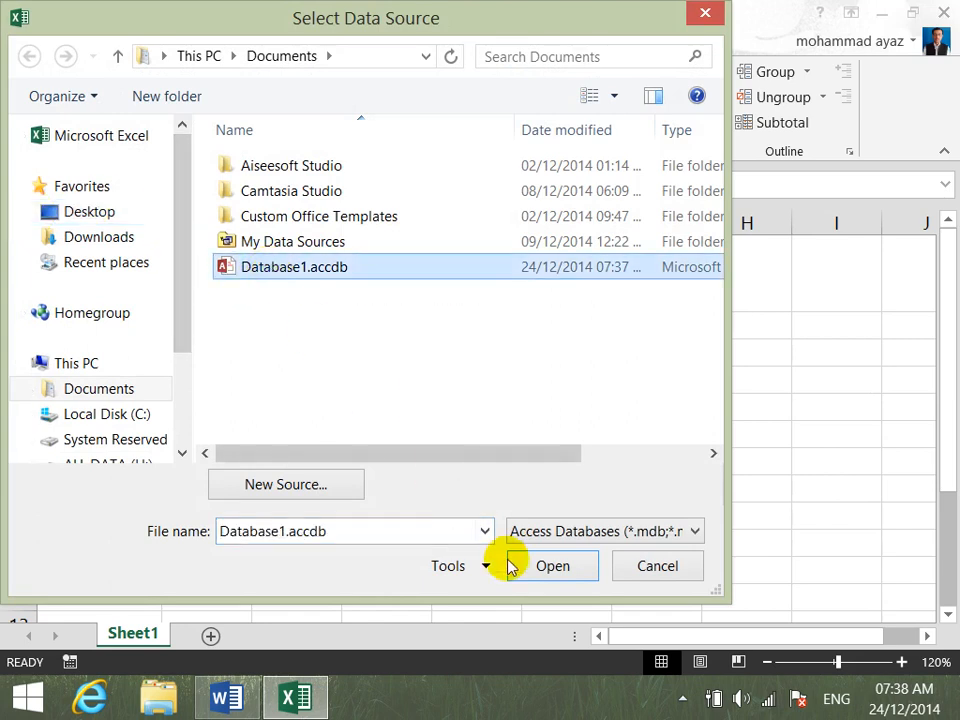
pyautogui.click(553, 570)
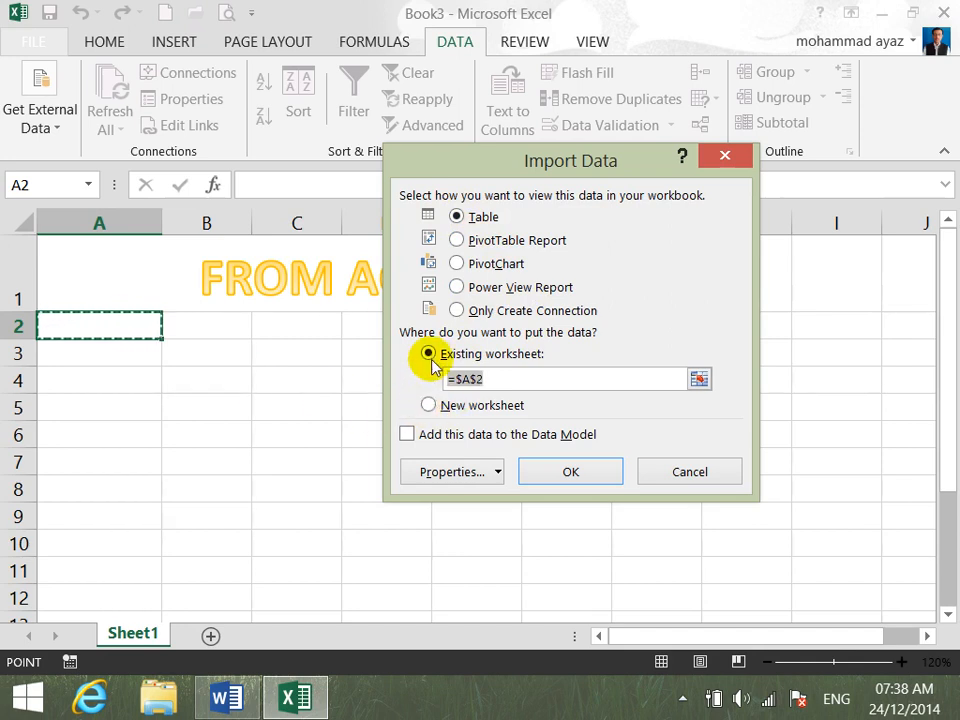
pyautogui.click(590, 471)
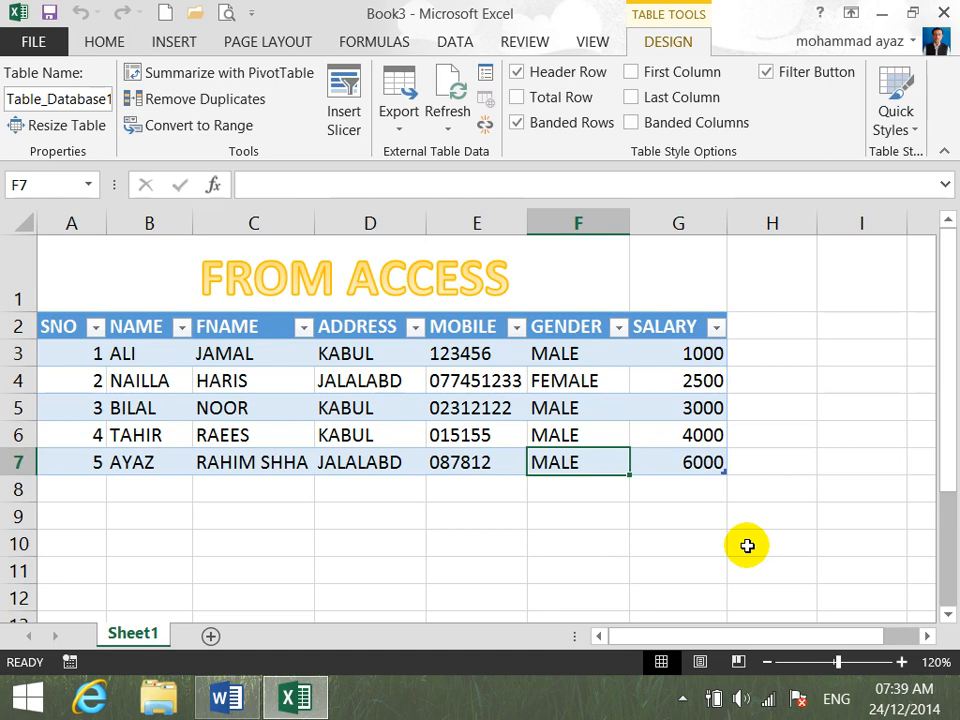
# - Look at the Get External Data source options with cell D3 of the imported table selected
pyautogui.click(366, 356)
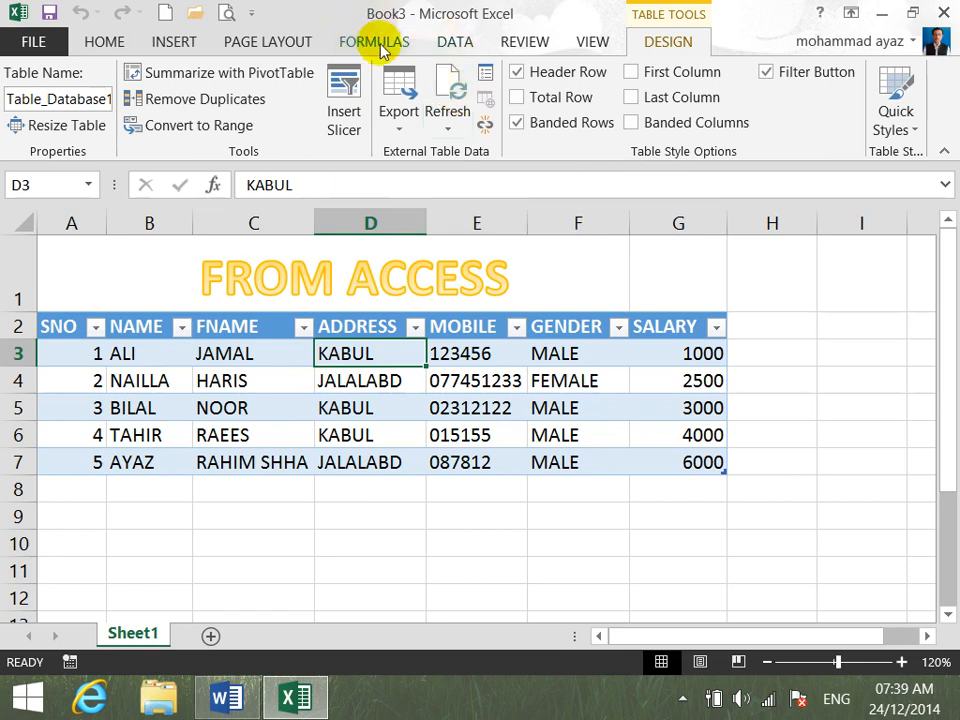
pyautogui.click(447, 45)
pyautogui.click(58, 128)
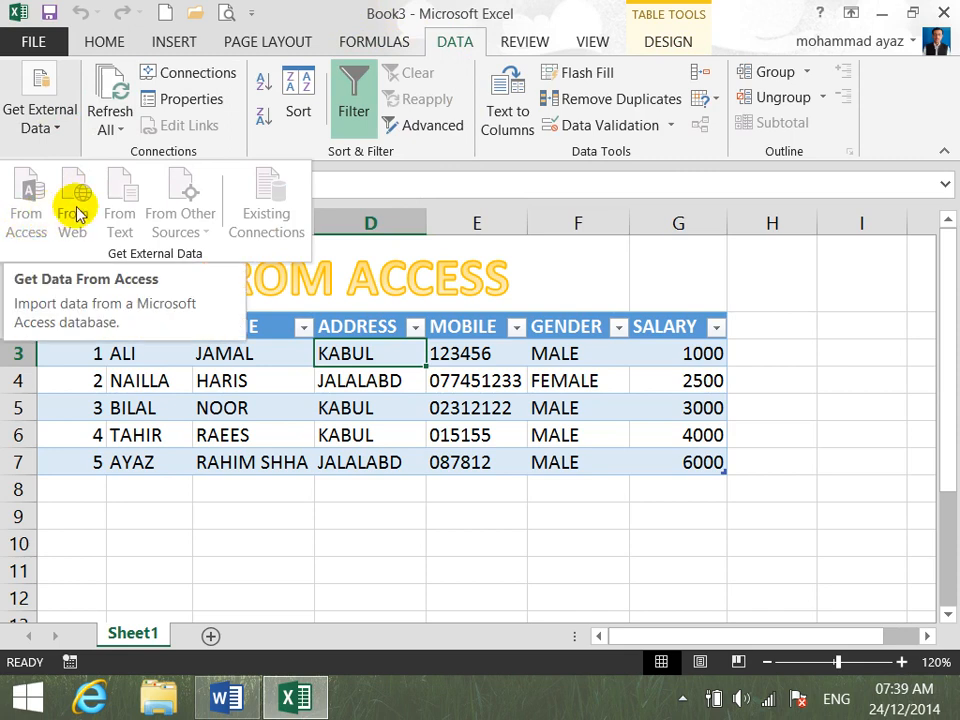
pyautogui.click(137, 535)
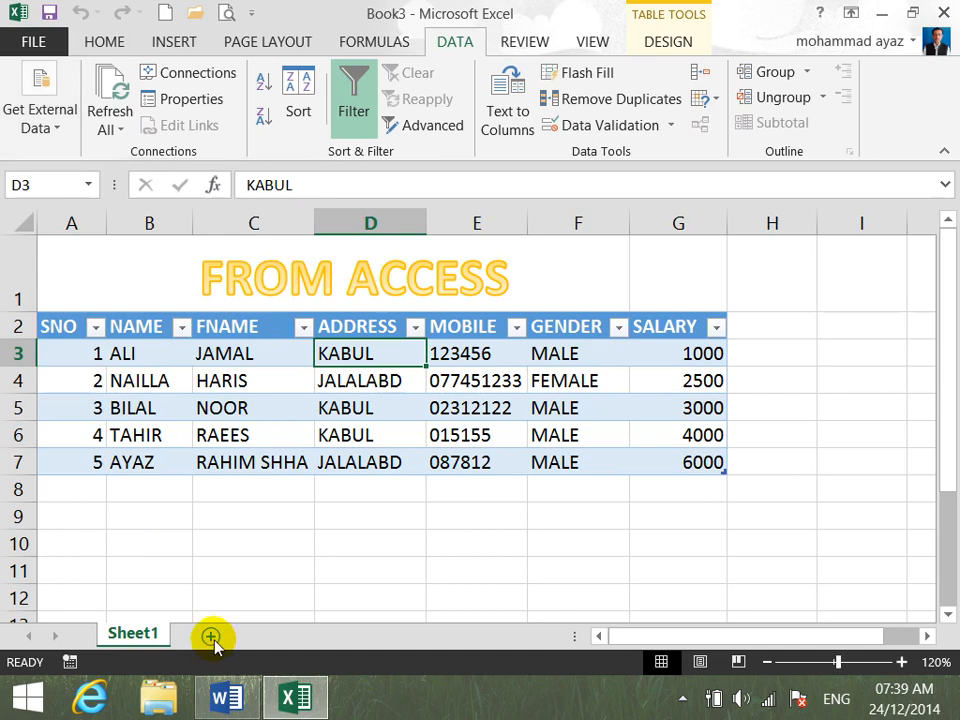
# - Add a new worksheet and turn its row 1 into a taller, merged and centered title row
pyautogui.click(211, 637)
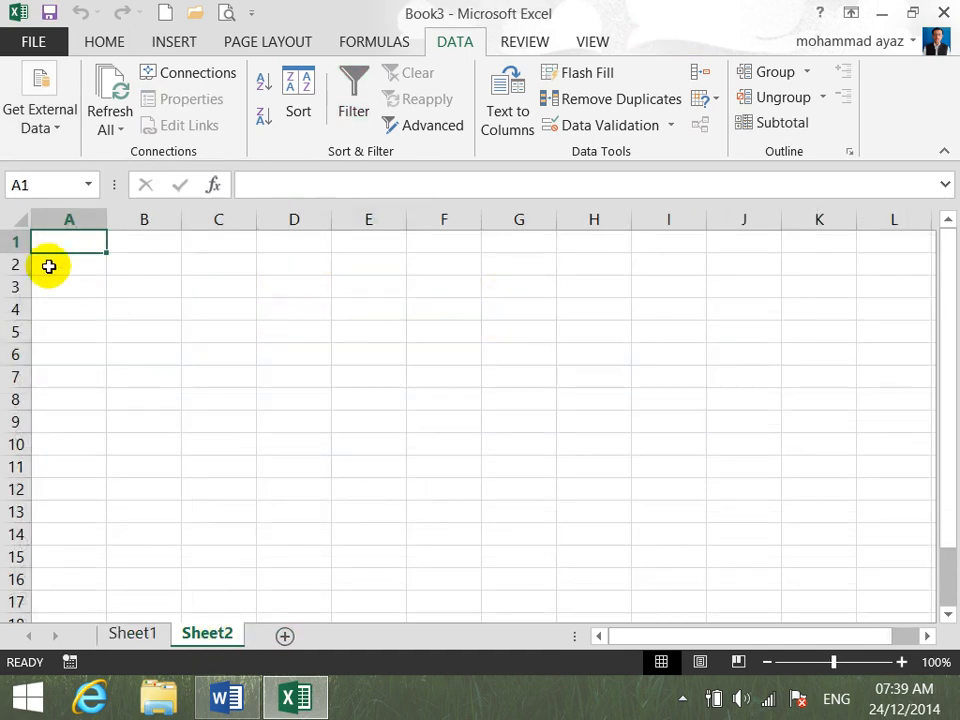
pyautogui.moveTo(24, 253); pyautogui.dragTo(27, 298)
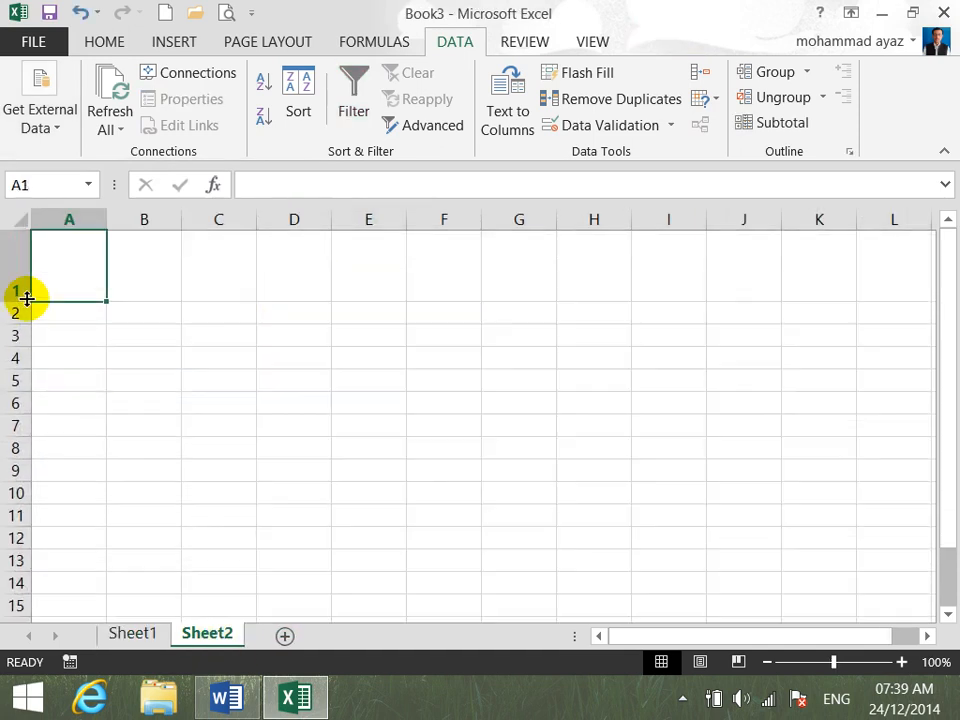
pyautogui.click(20, 253)
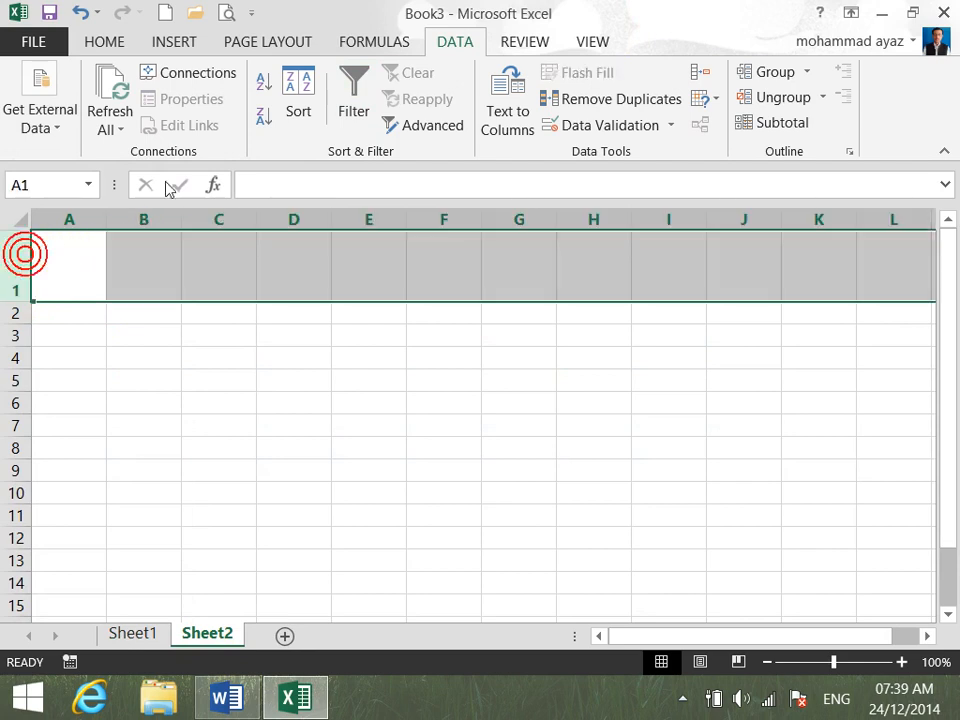
pyautogui.click(114, 43)
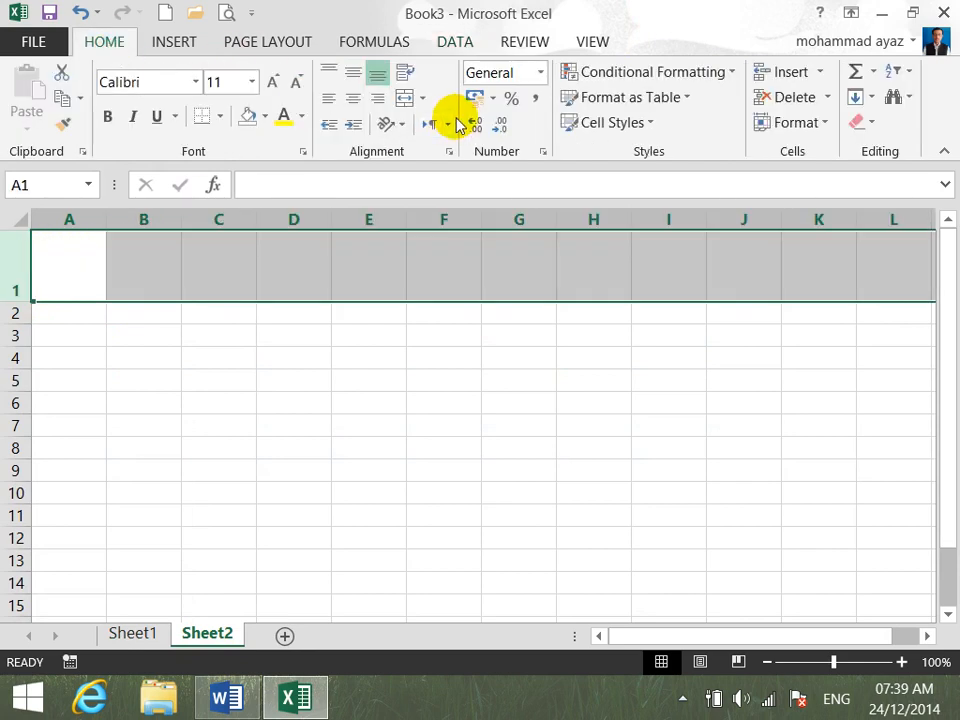
pyautogui.click(406, 99)
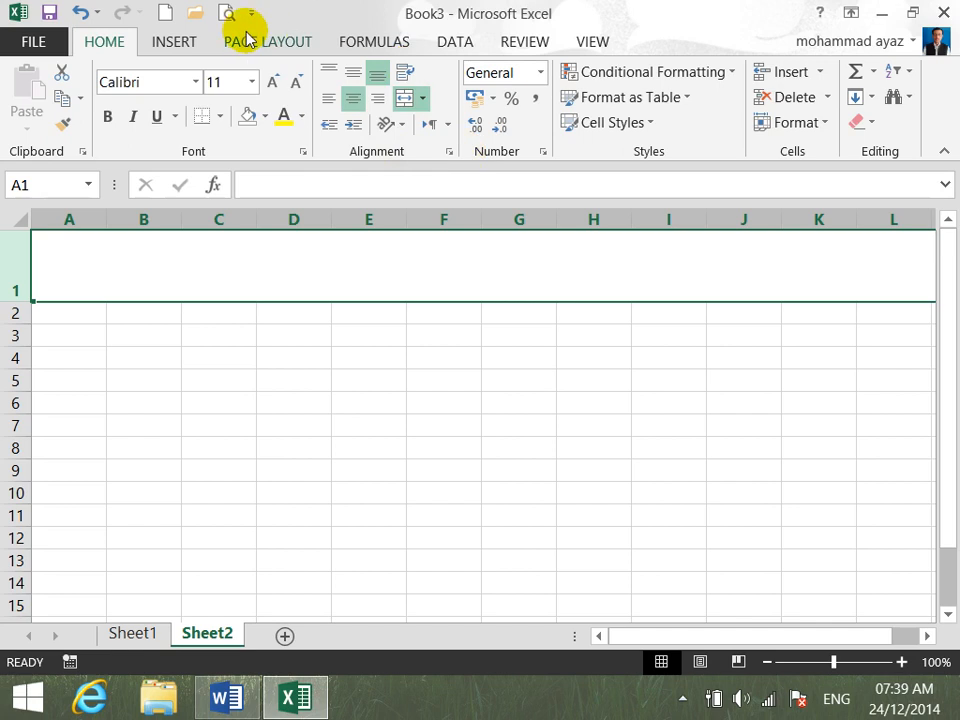
# - Insert a solid gold WordArt reading "FROM WEBPAGE" on Sheet2 and select its frame
pyautogui.click(193, 41)
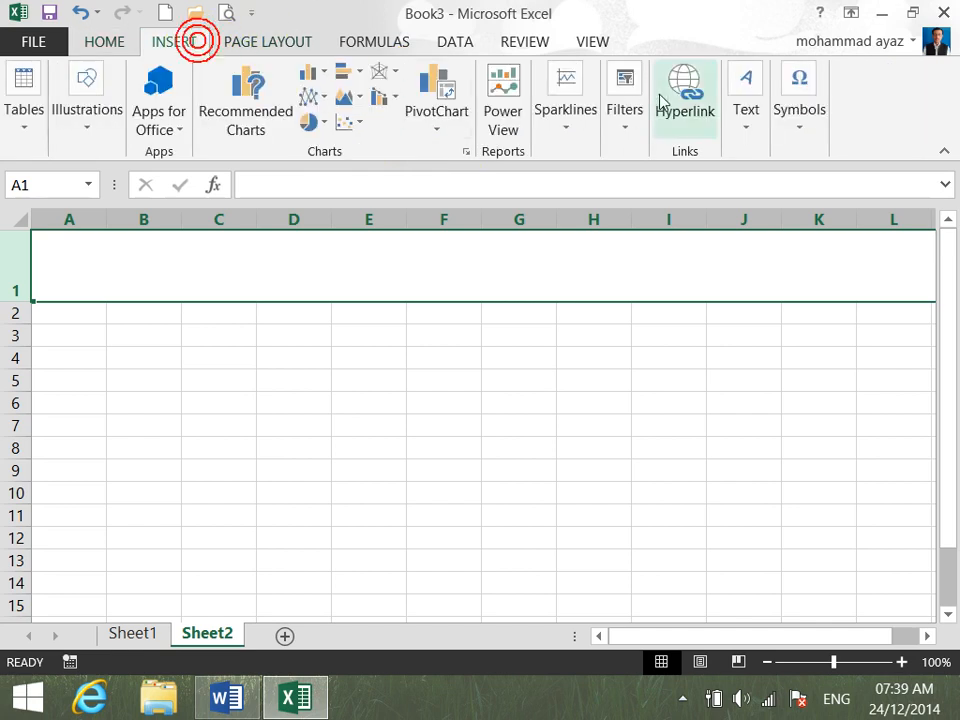
pyautogui.click(755, 130)
pyautogui.click(811, 230)
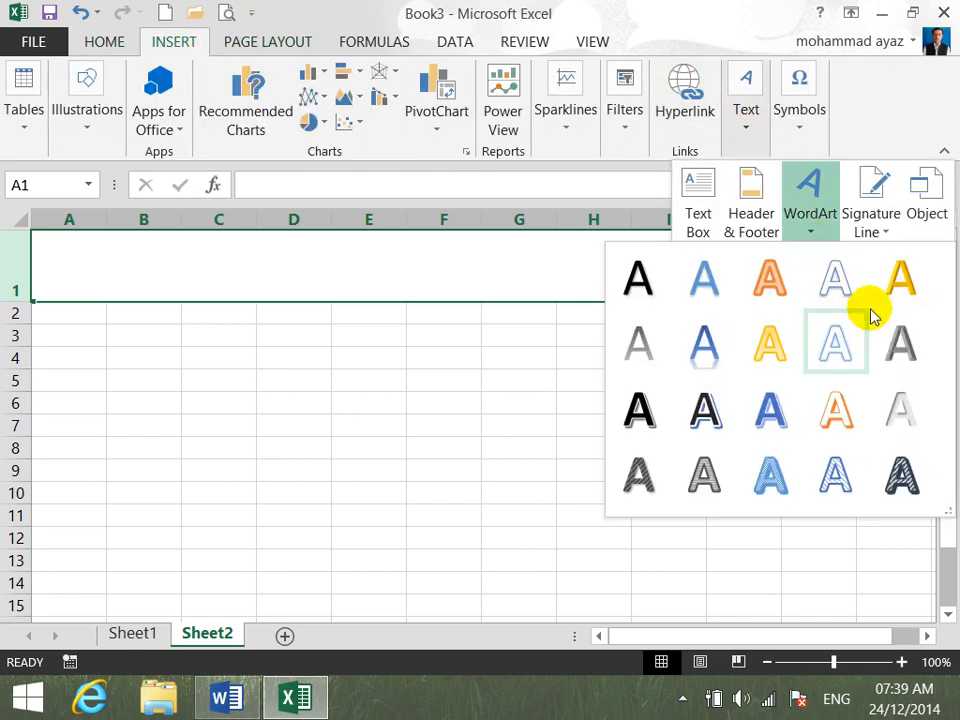
pyautogui.click(900, 292)
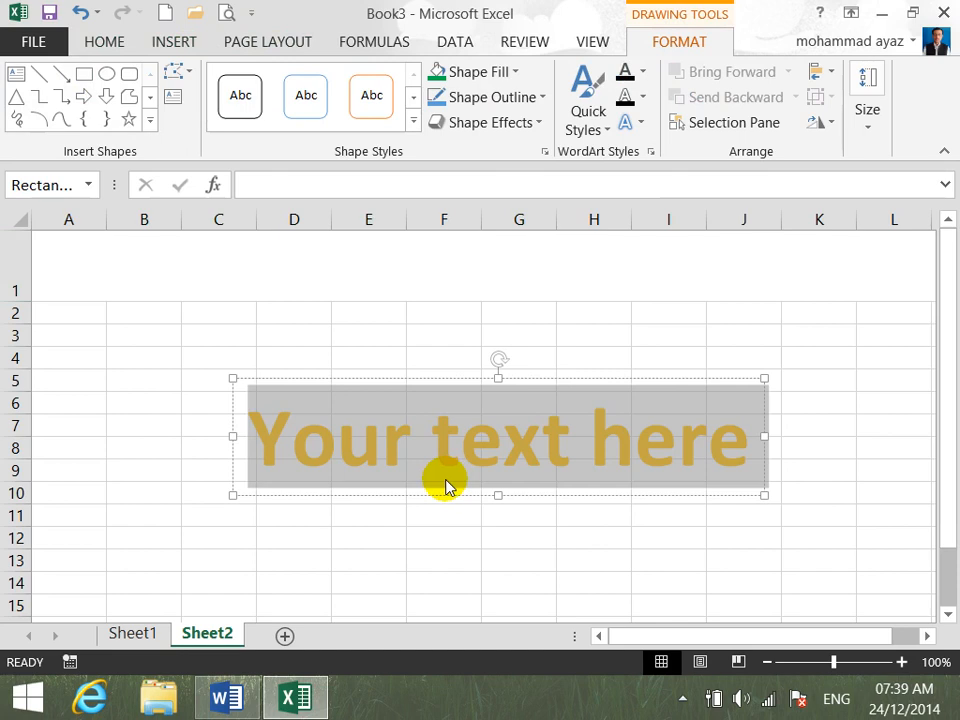
pyautogui.write('FROM')
pyautogui.press('BackSpace')
pyautogui.write('OM ')
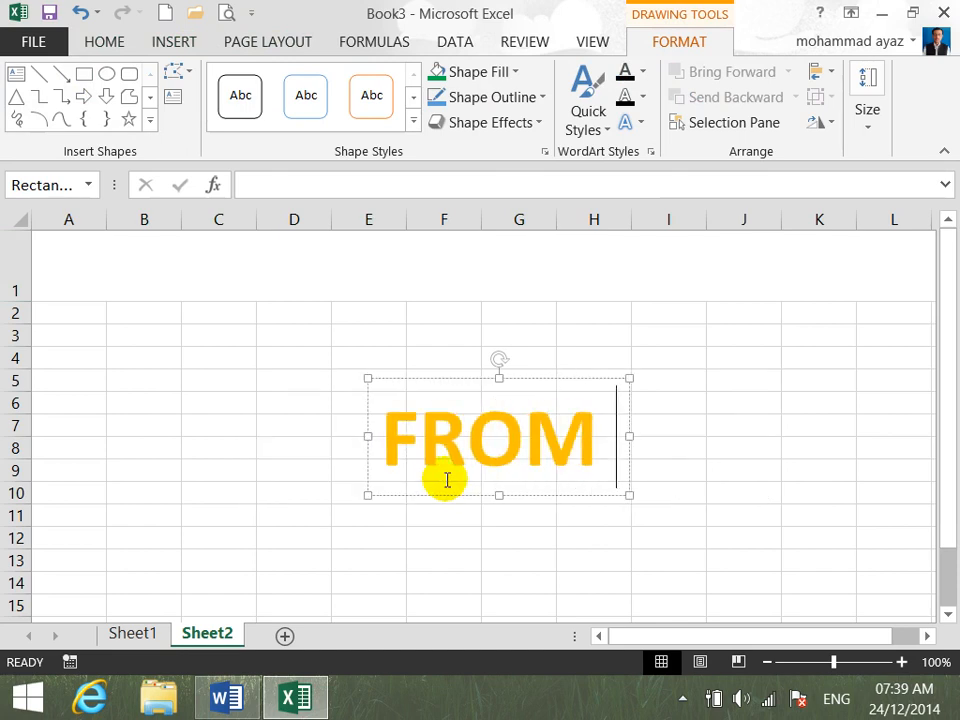
pyautogui.write('WEBPAGE')
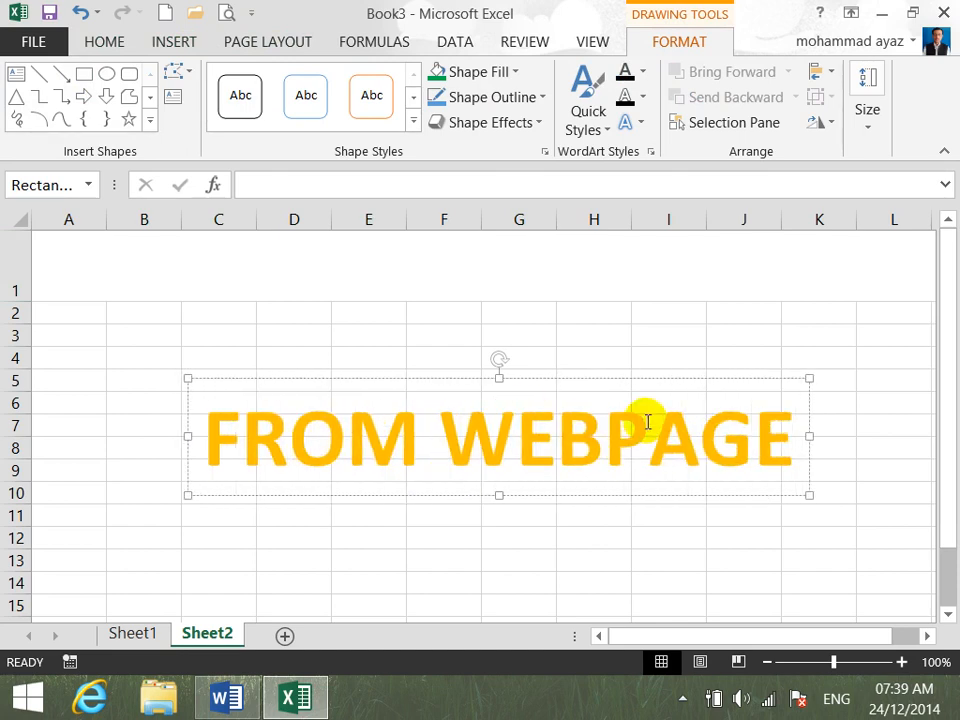
pyautogui.click(634, 379)
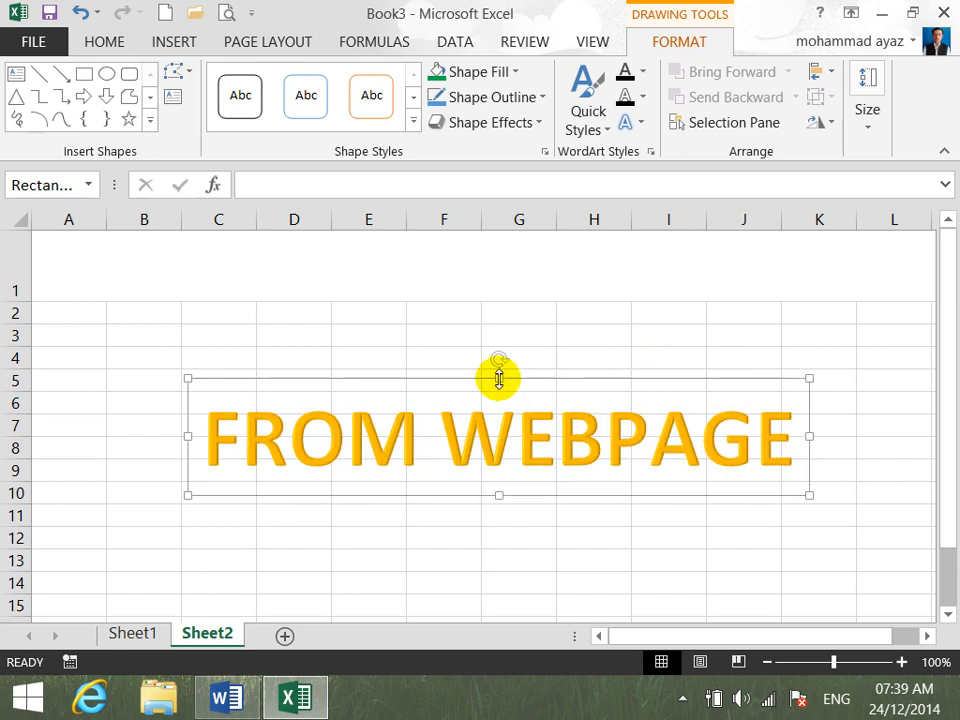
# - Reduce the font size of the FROM WEBPAGE WordArt to 36
pyautogui.click(93, 39)
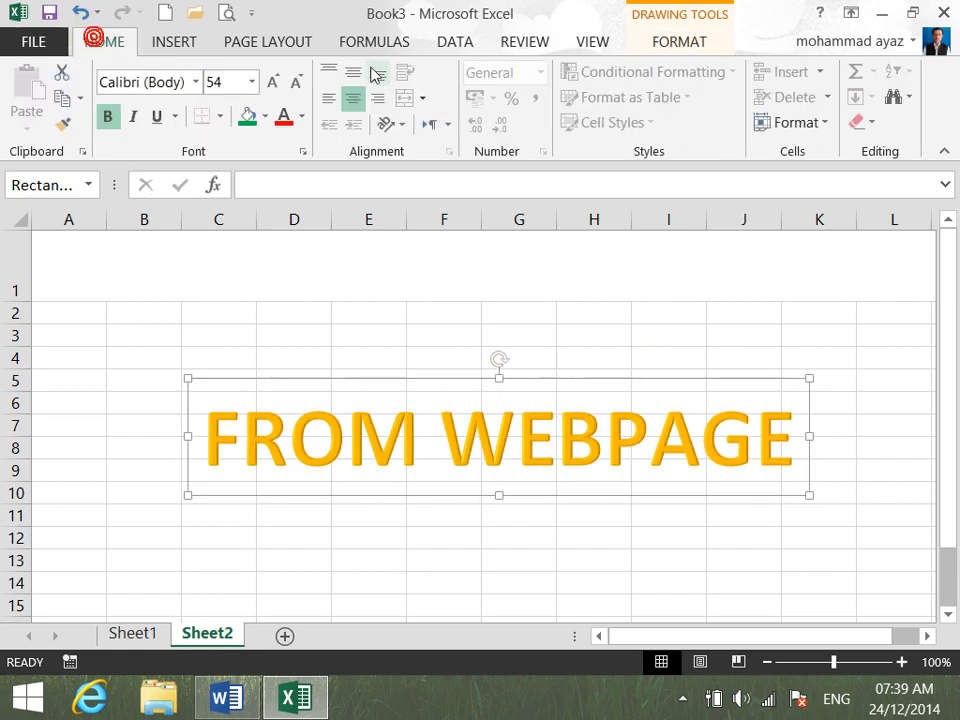
pyautogui.click(297, 82)
pyautogui.click(297, 82)
pyautogui.click(297, 82)
pyautogui.click(297, 82)
# - Move the FROM WEBPAGE WordArt up into title row 1 so that it starts at column A
pyautogui.moveTo(409, 381); pyautogui.dragTo(126, 195)
pyautogui.moveTo(458, 366); pyautogui.dragTo(455, 303)
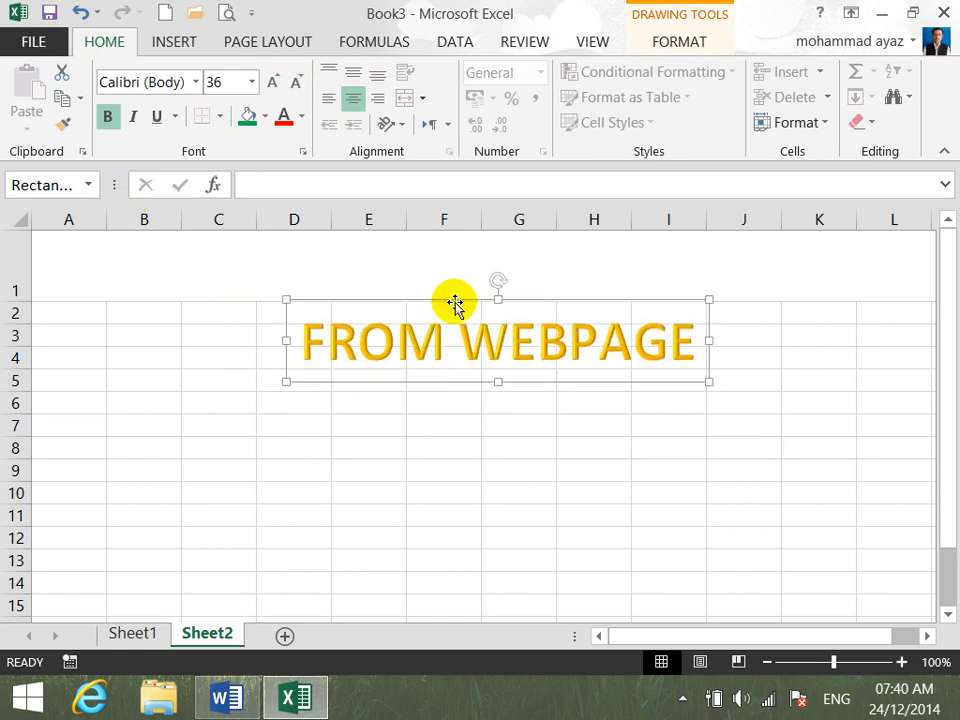
pyautogui.press('Up')
pyautogui.press('Up')
pyautogui.press('Up')
pyautogui.press('Up')
pyautogui.press('Up')
pyautogui.press('Up')
pyautogui.press('Up')
pyautogui.press('Up')
pyautogui.press('Up')
pyautogui.press('Up')
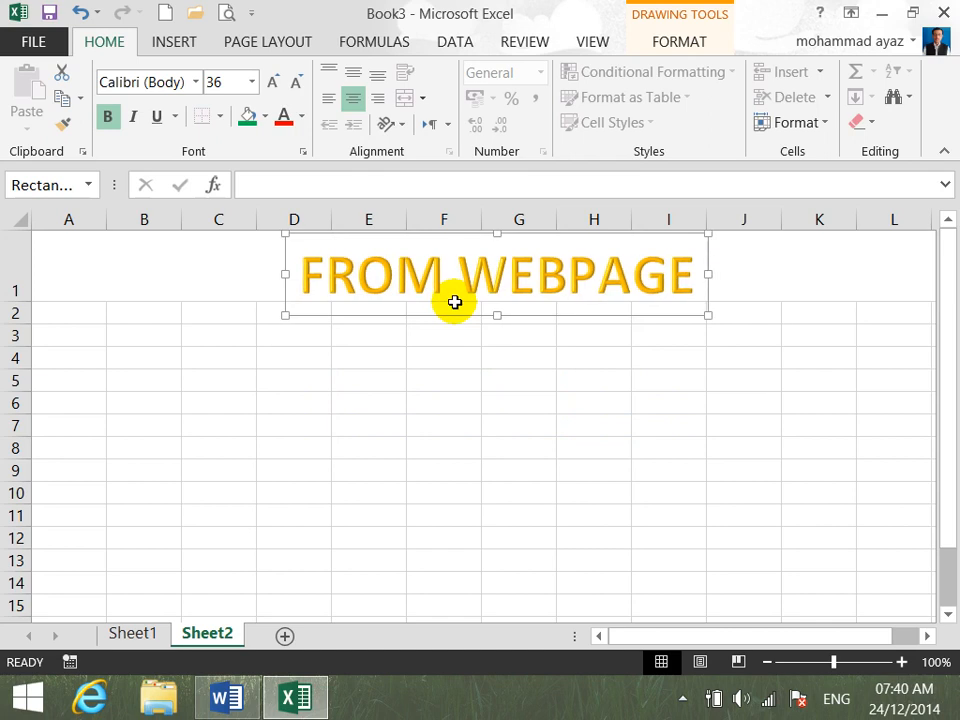
pyautogui.press('Left')
pyautogui.press('Left')
pyautogui.press('Left')
pyautogui.press('Left')
pyautogui.press('Left')
pyautogui.press('Left')
pyautogui.press('Left')
pyautogui.press('Left')
pyautogui.press('Left')
pyautogui.press('Left')
pyautogui.press('Left')
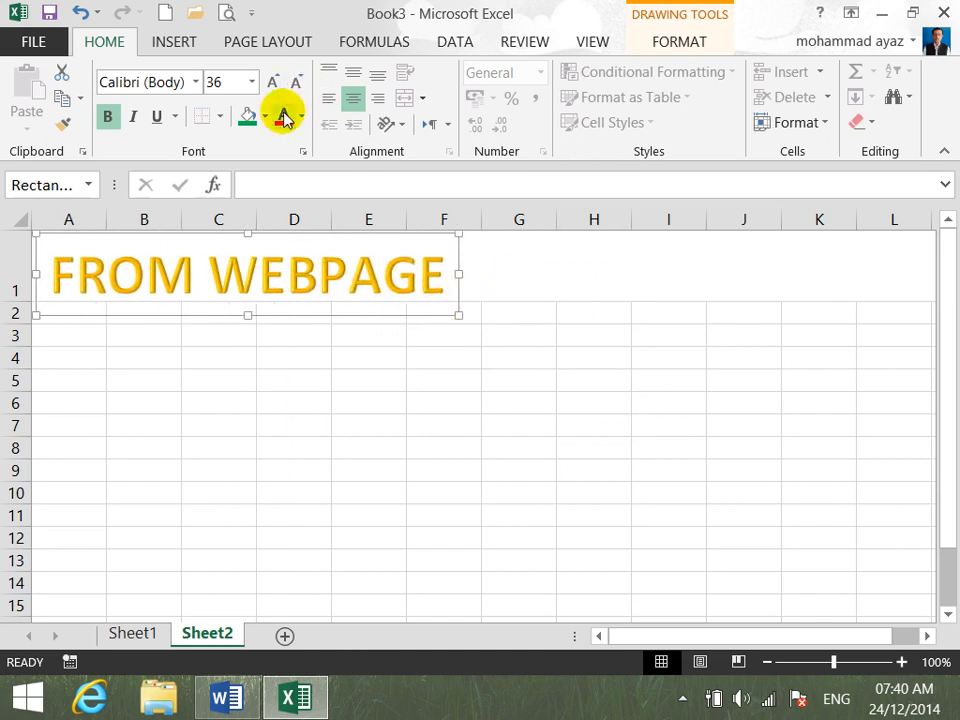
# - Fill the WordArt frame with green and shorten it to fit within row 1
pyautogui.click(247, 117)
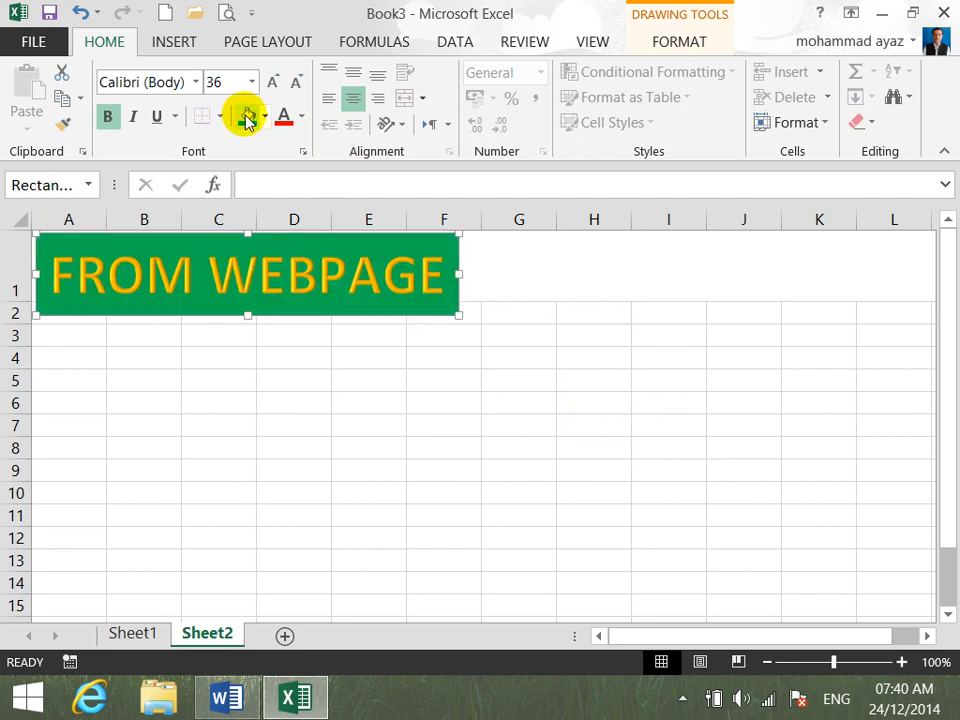
pyautogui.click(264, 117)
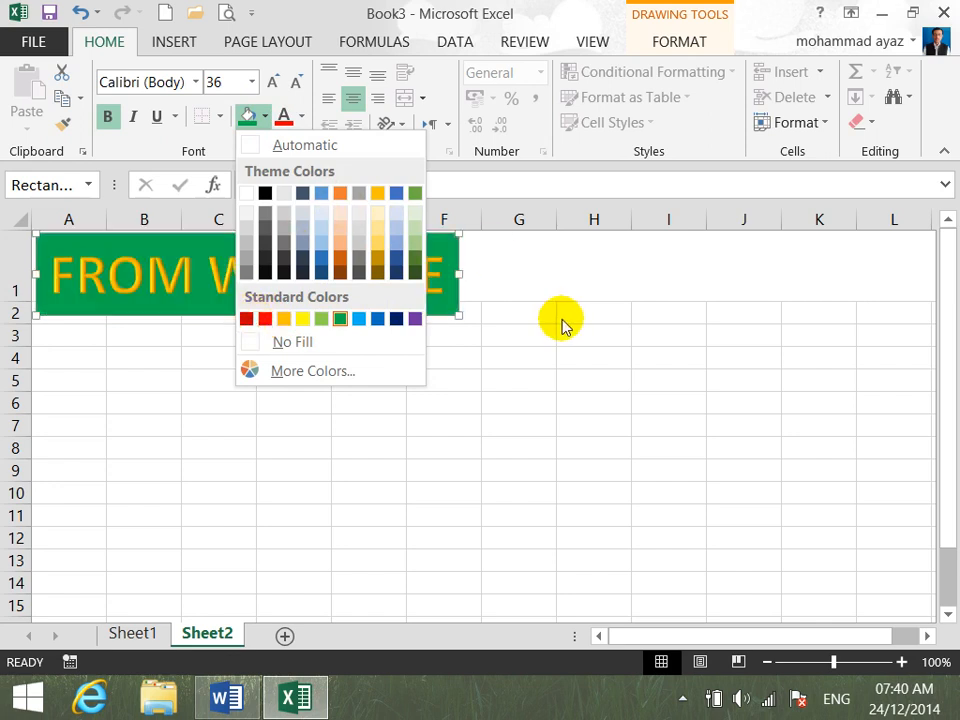
pyautogui.click(549, 392)
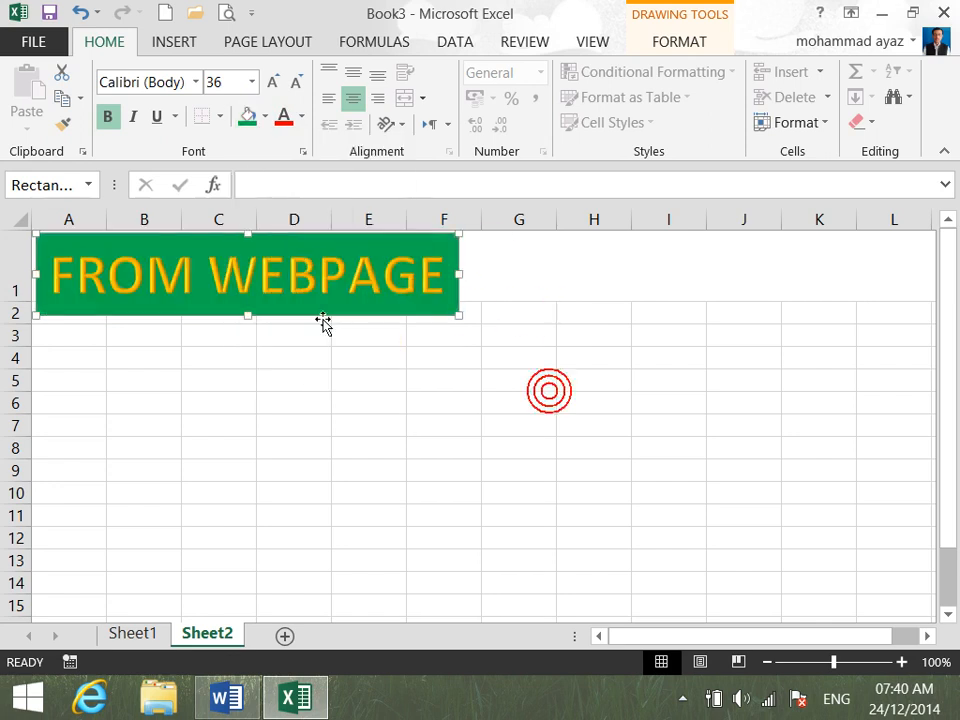
pyautogui.moveTo(247, 315); pyautogui.dragTo(251, 298)
pyautogui.click(256, 340)
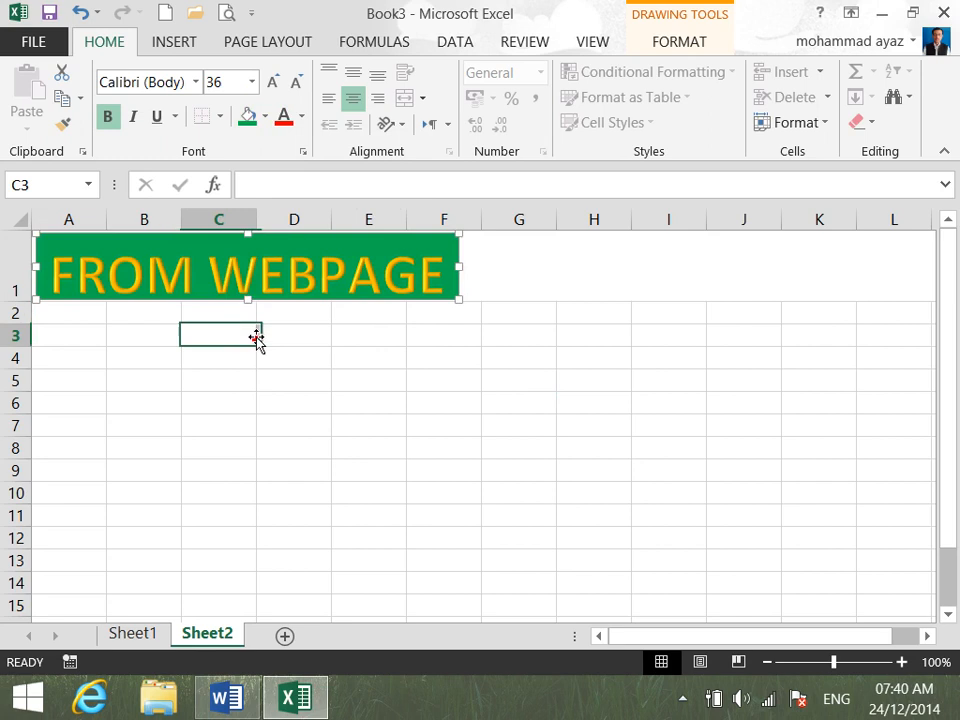
pyautogui.click(77, 317)
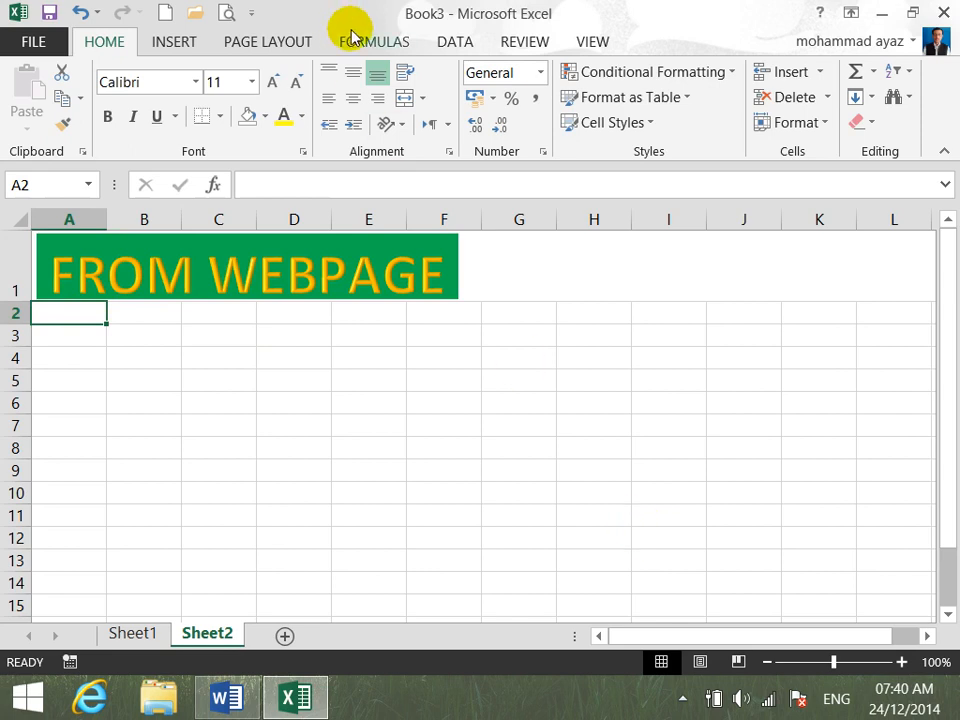
pyautogui.click(456, 42)
pyautogui.click(56, 128)
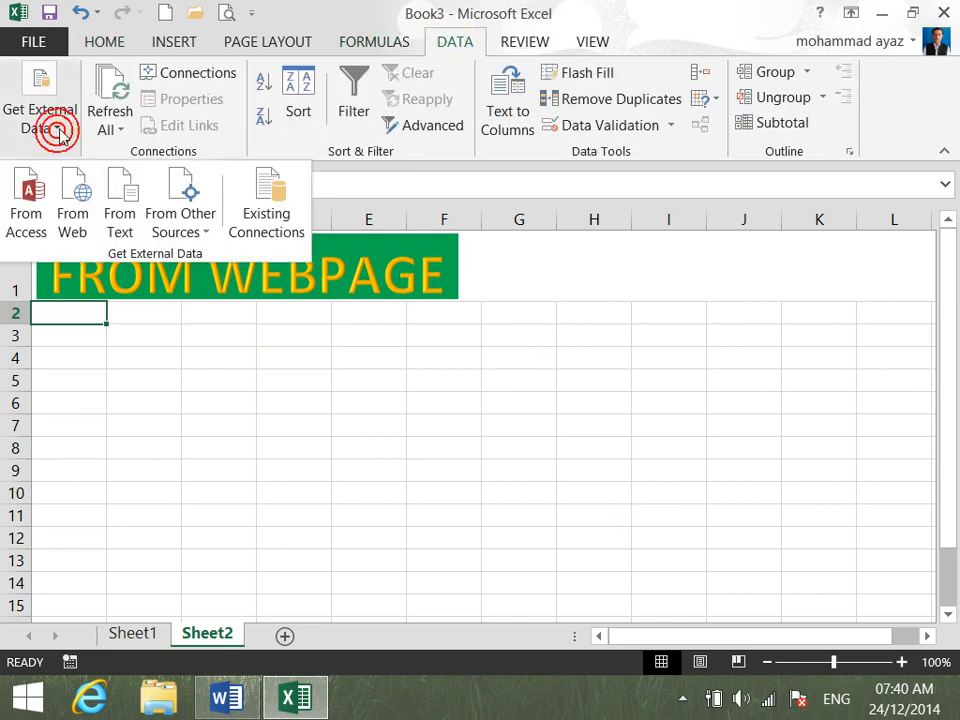
pyautogui.click(80, 220)
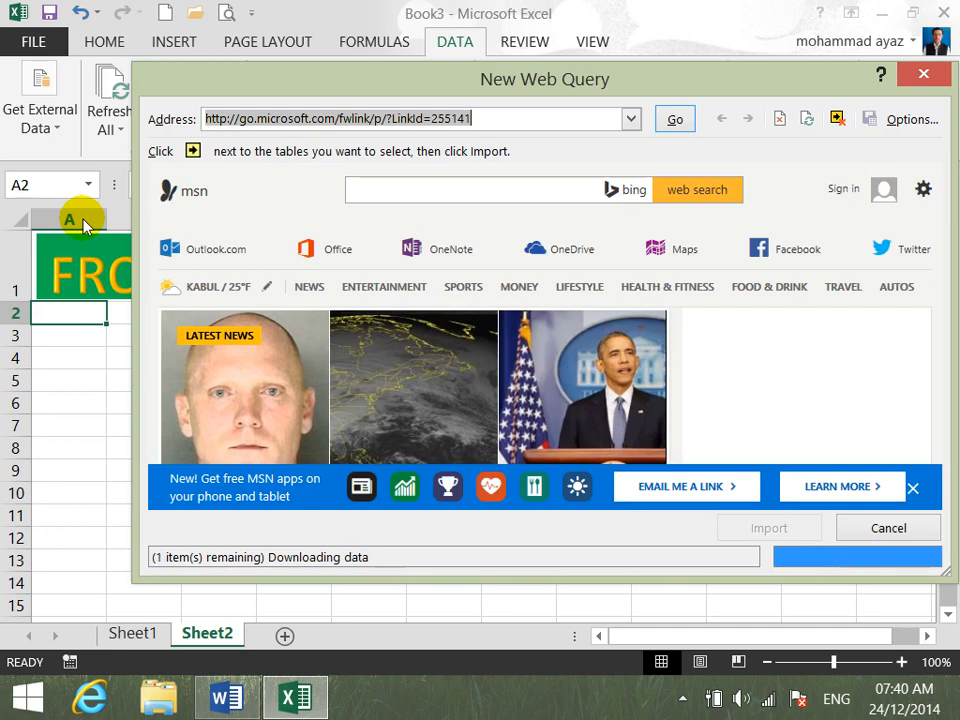
pyautogui.moveTo(639, 79); pyautogui.dragTo(603, 24)
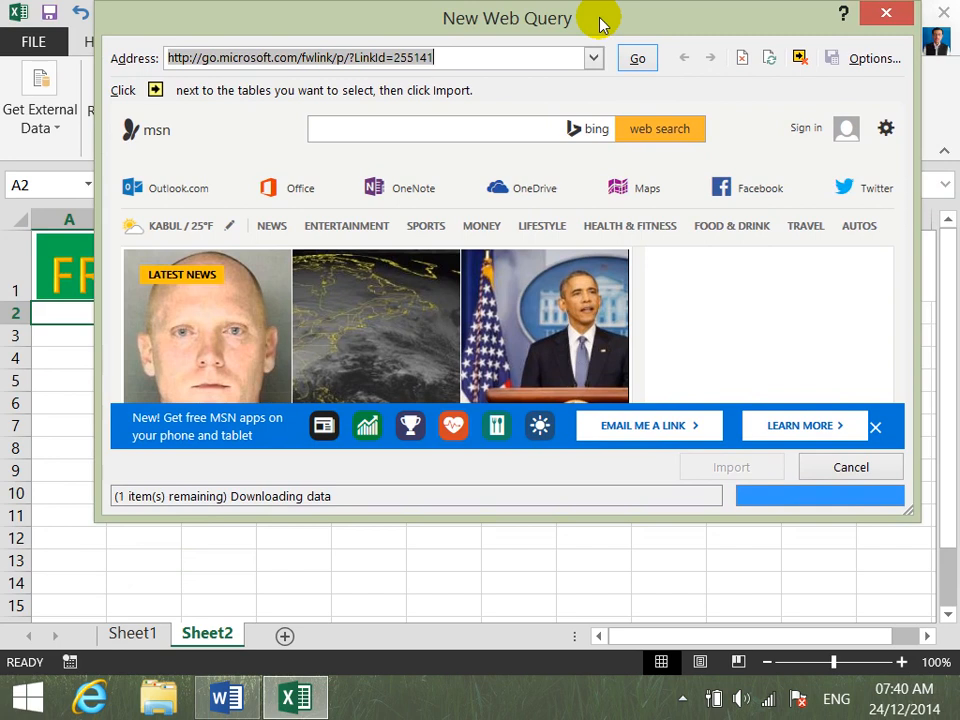
pyautogui.write('WWW.MOHE.GOV.AF')
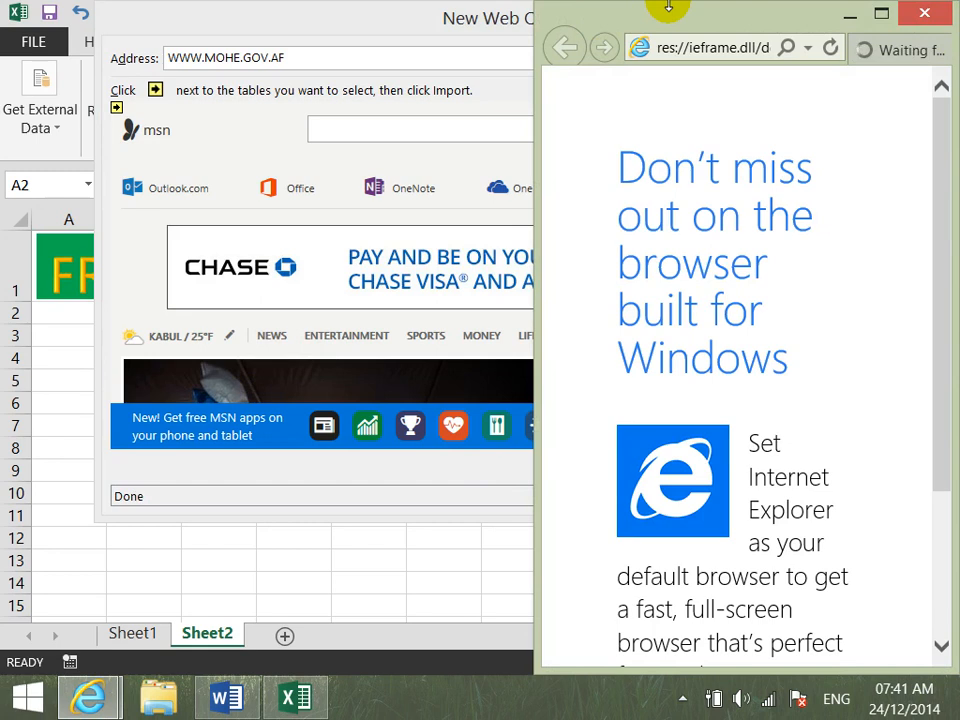
# - Minimize the Internet Explorer window covering the web query and load the entered address
pyautogui.doubleClick(726, 22)
pyautogui.moveTo(936, 10)
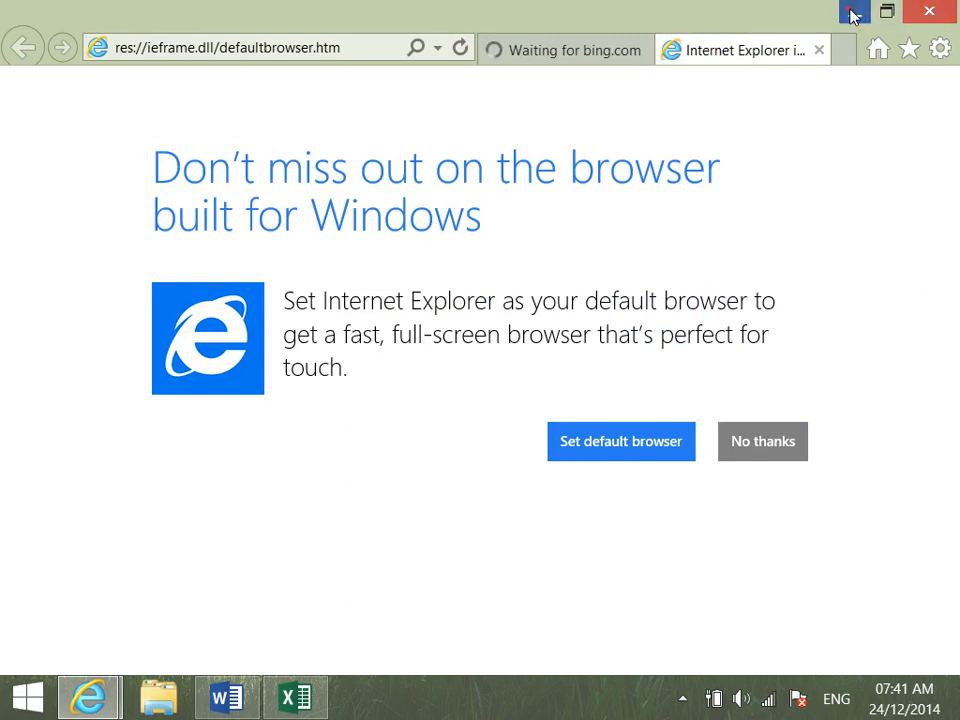
pyautogui.click(855, 12)
pyautogui.click(638, 59)
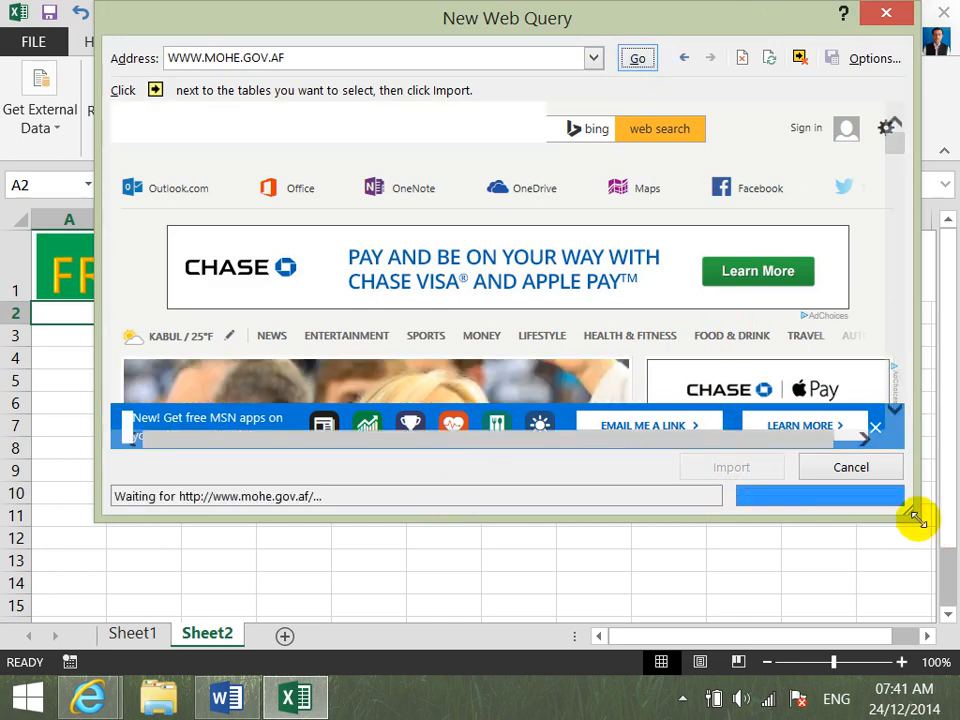
# - Close the open Internet Explorer window and make the New Web Query dialog taller
pyautogui.moveTo(923, 539); pyautogui.dragTo(928, 565)
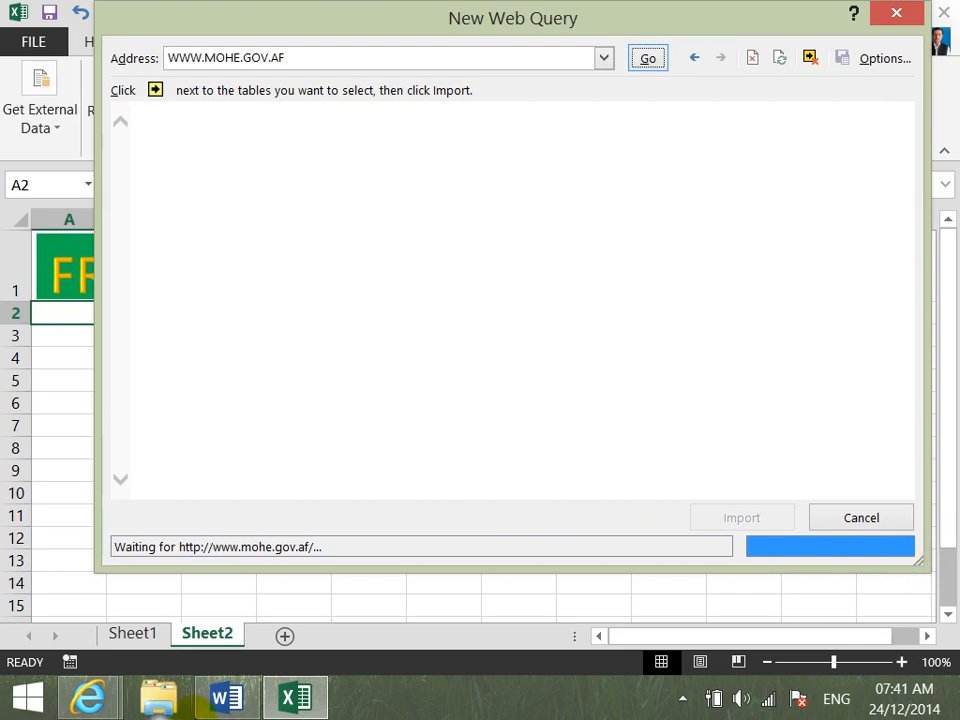
pyautogui.moveTo(88, 697)
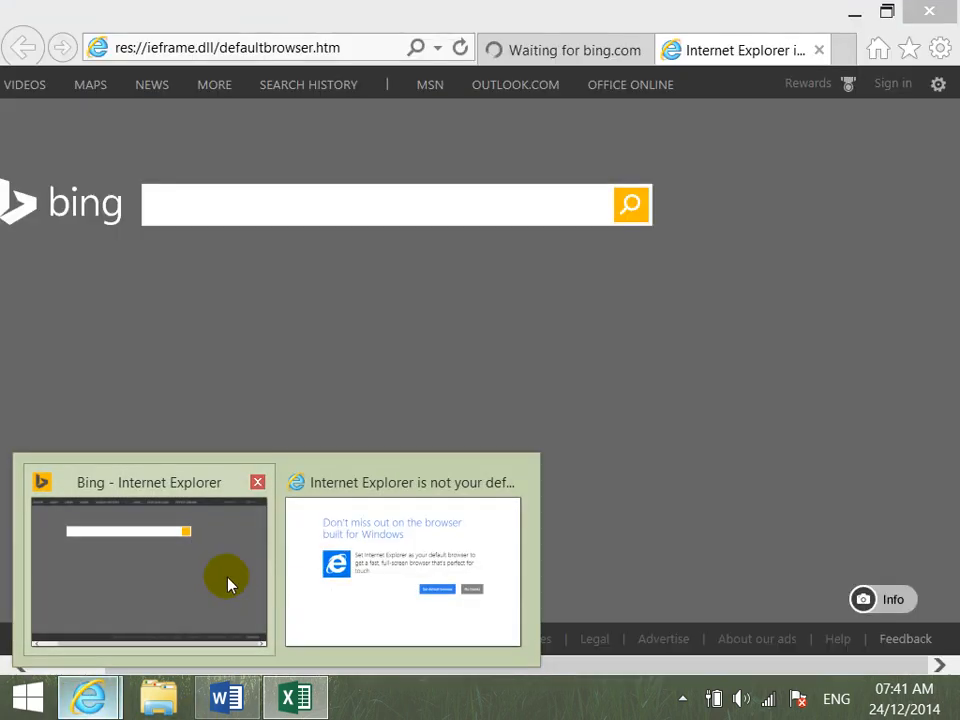
pyautogui.click(229, 580)
pyautogui.click(931, 12)
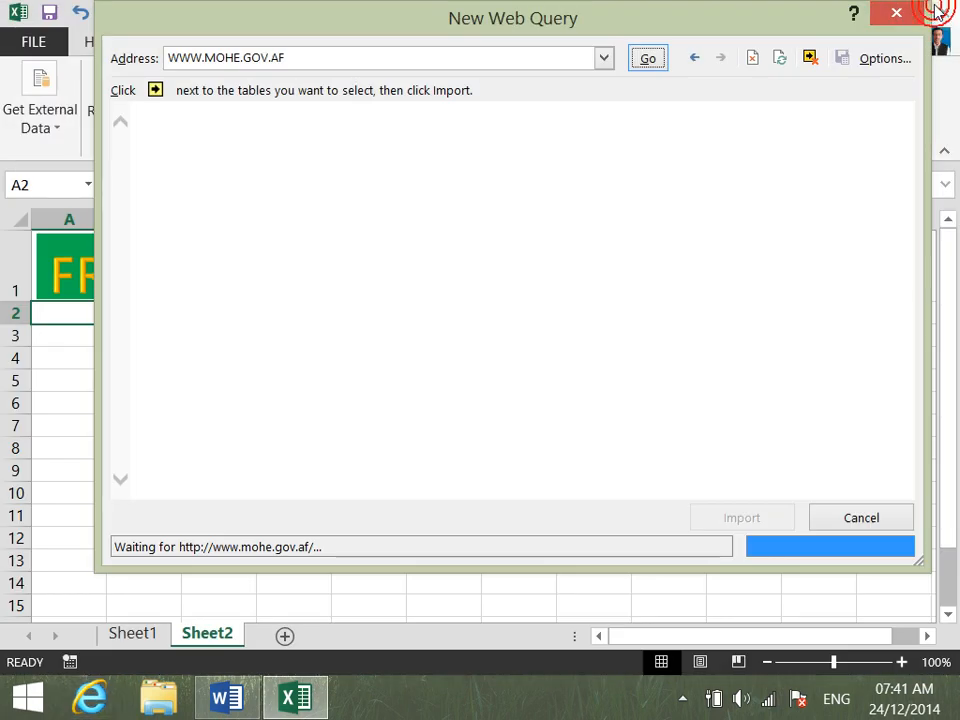
pyautogui.click(628, 21)
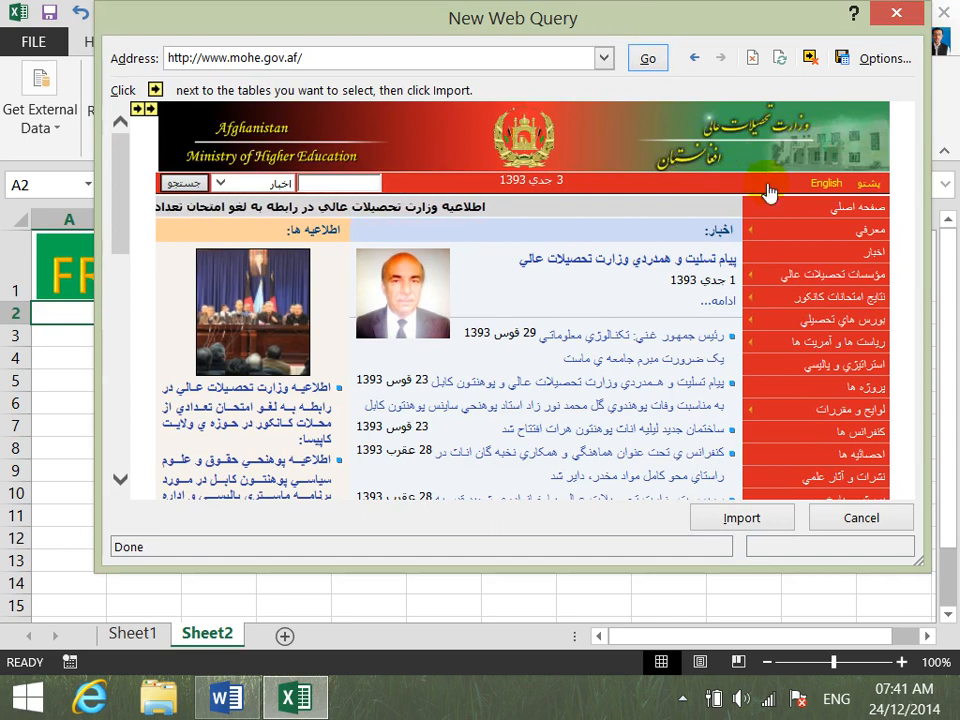
pyautogui.moveTo(890, 570); pyautogui.dragTo(896, 624)
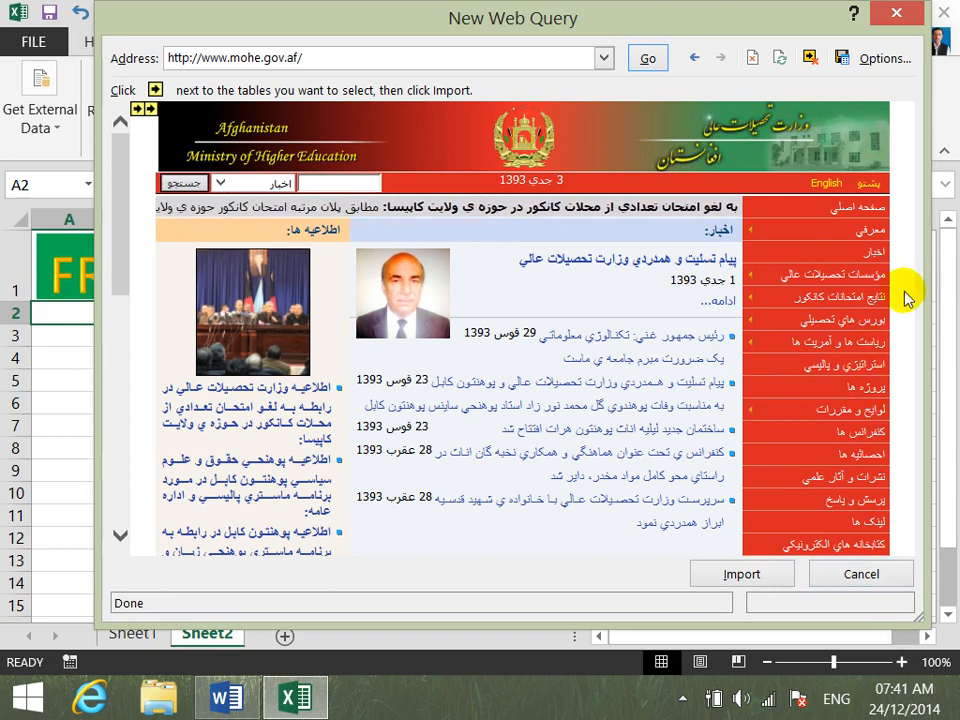
# - Open the daily Kankor exam results page from the ministry site's exam results entry
pyautogui.moveTo(866, 298)
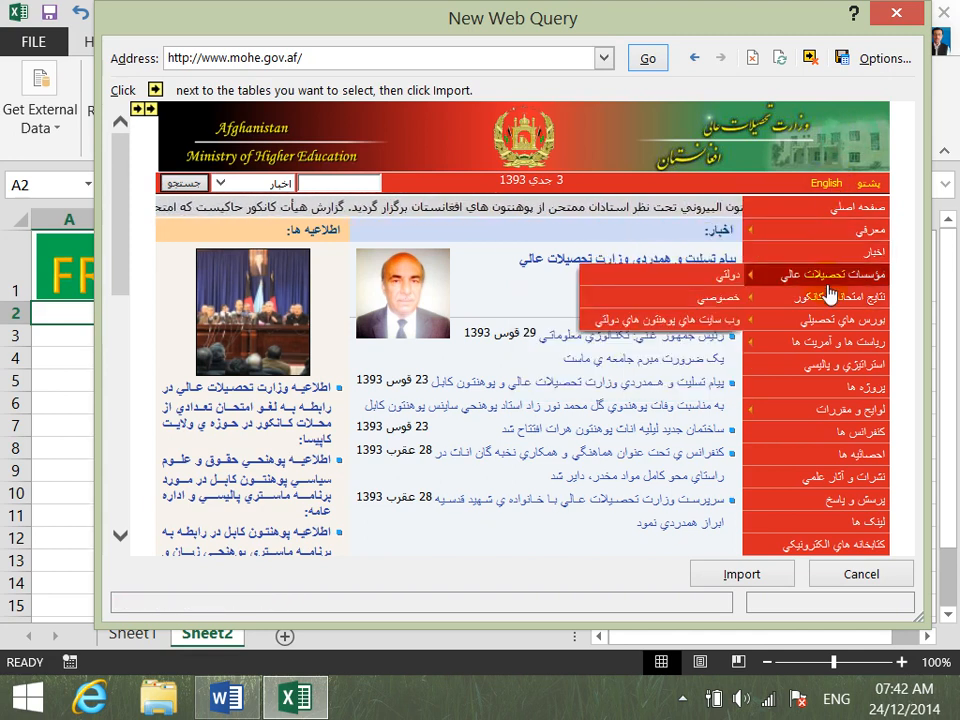
pyautogui.moveTo(828, 300)
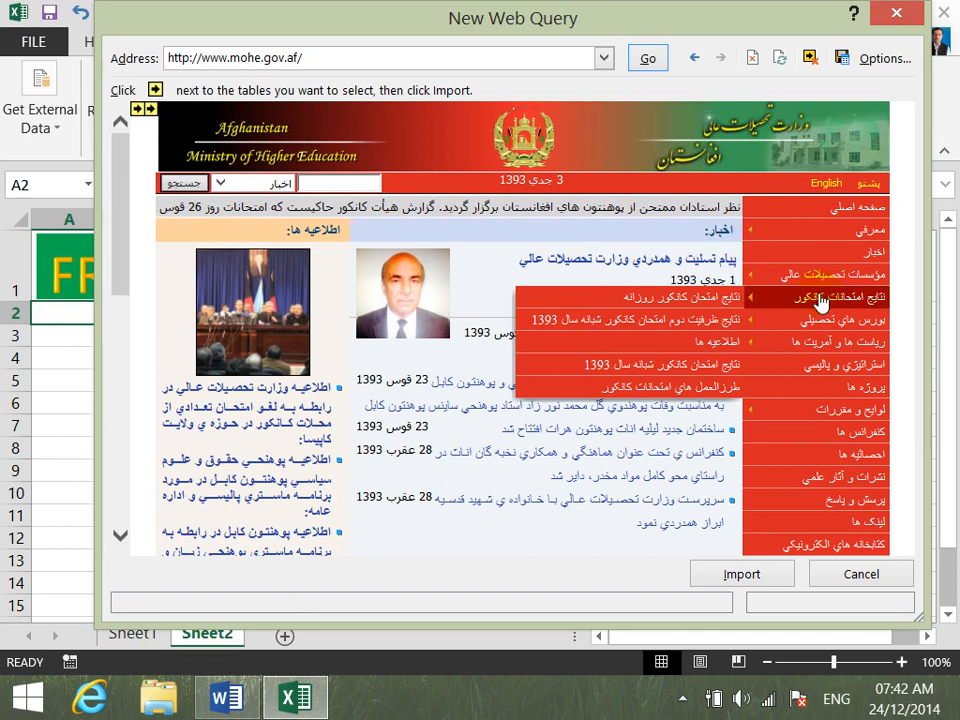
pyautogui.click(698, 302)
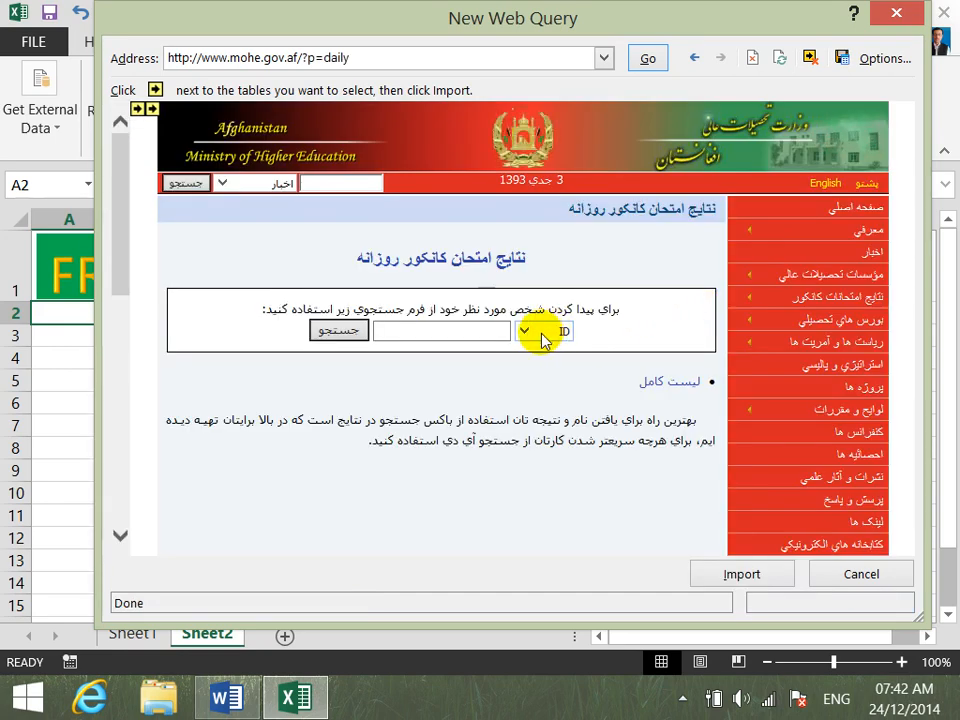
# - Set the results search criterion to نام (name) and search for a student's first name
pyautogui.click(525, 334)
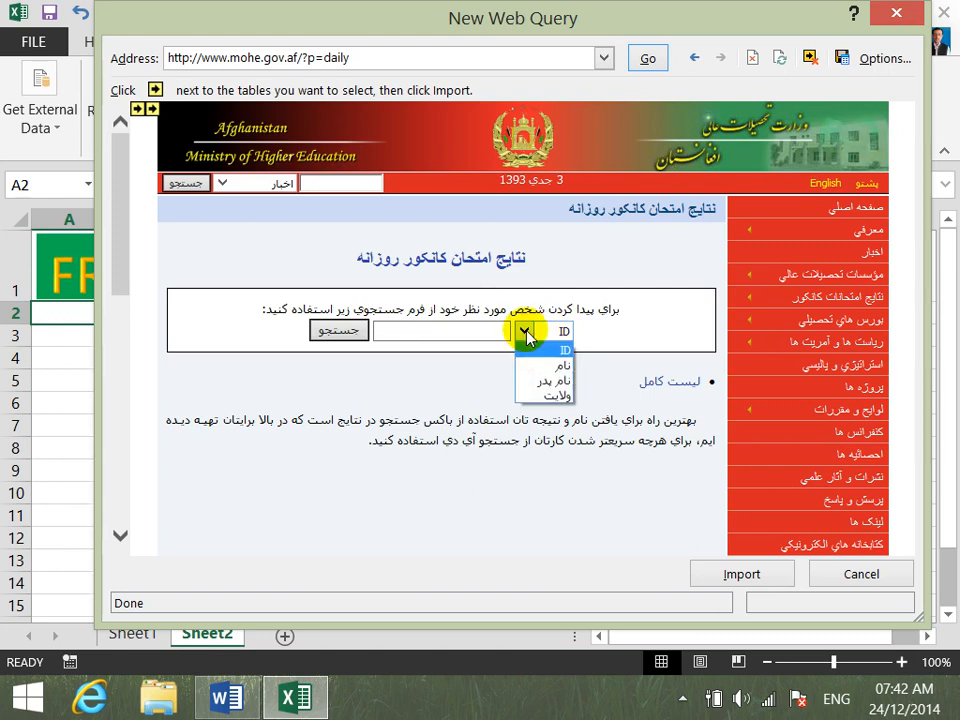
pyautogui.click(525, 333)
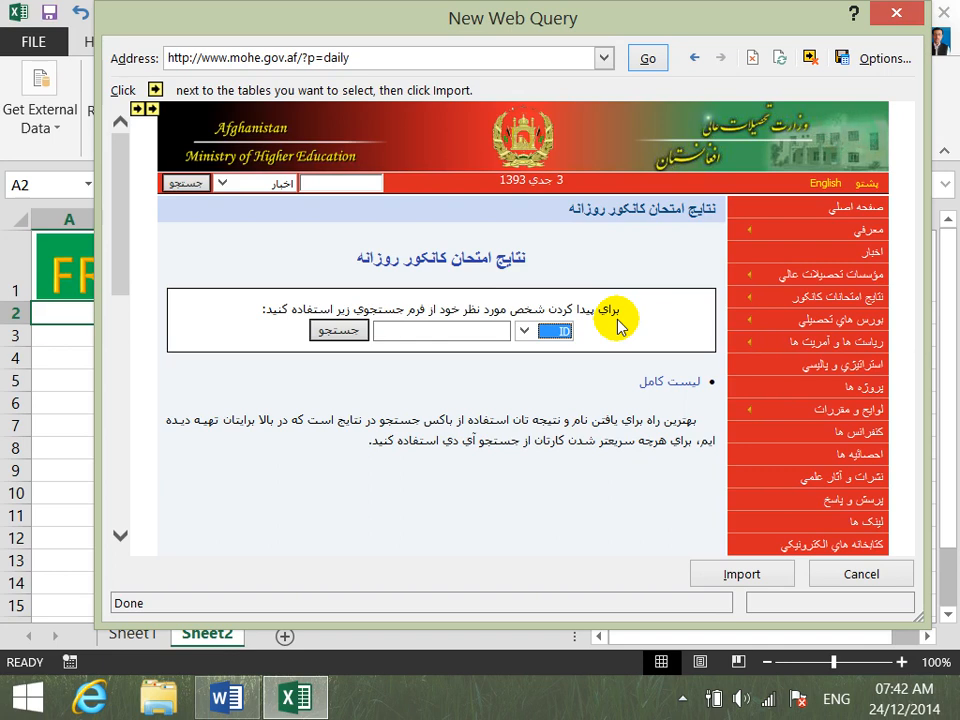
pyautogui.click(483, 327)
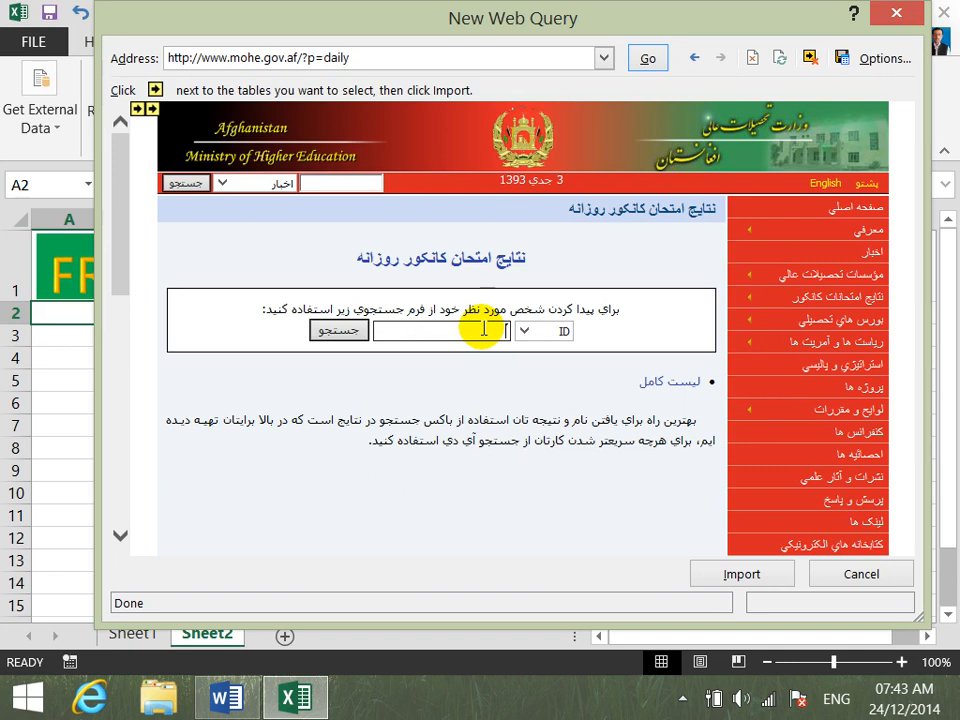
pyautogui.click(527, 328)
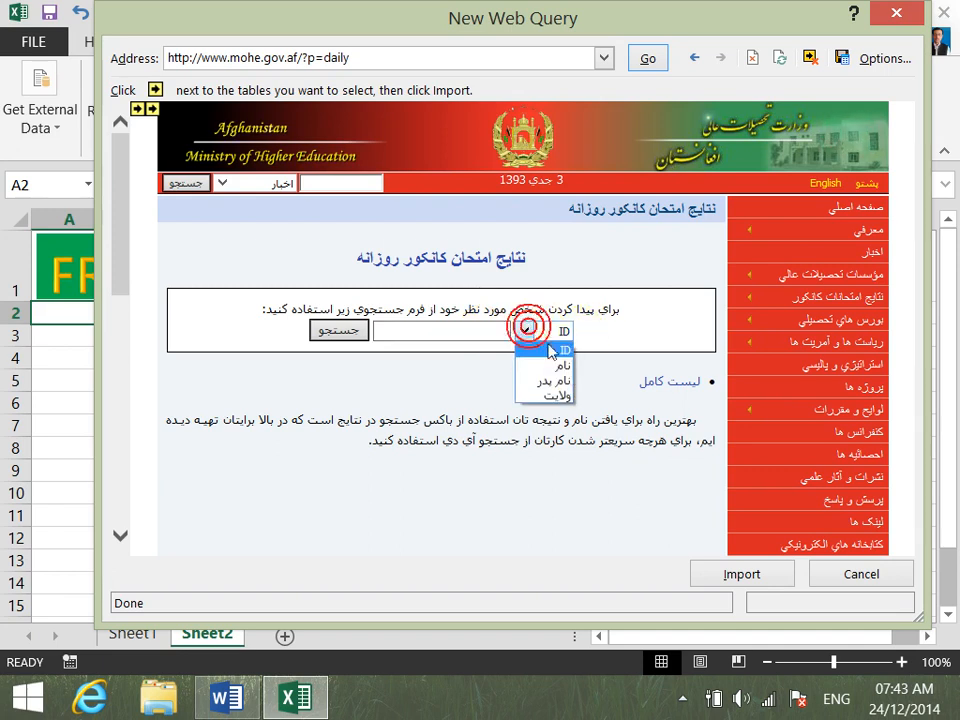
pyautogui.click(553, 366)
pyautogui.click(481, 331)
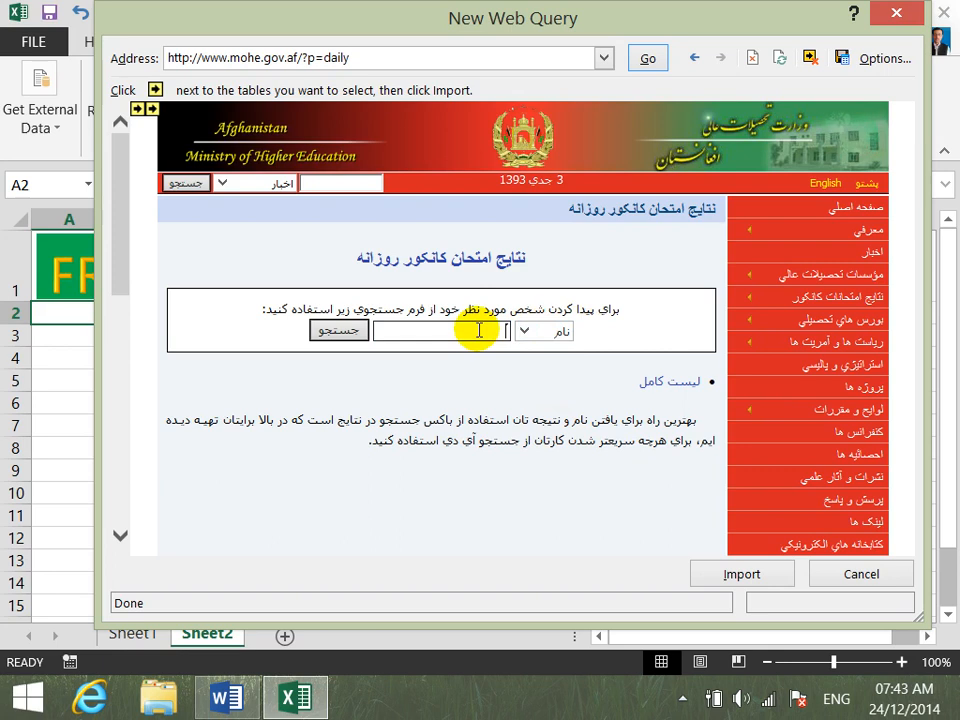
pyautogui.write('FAR')
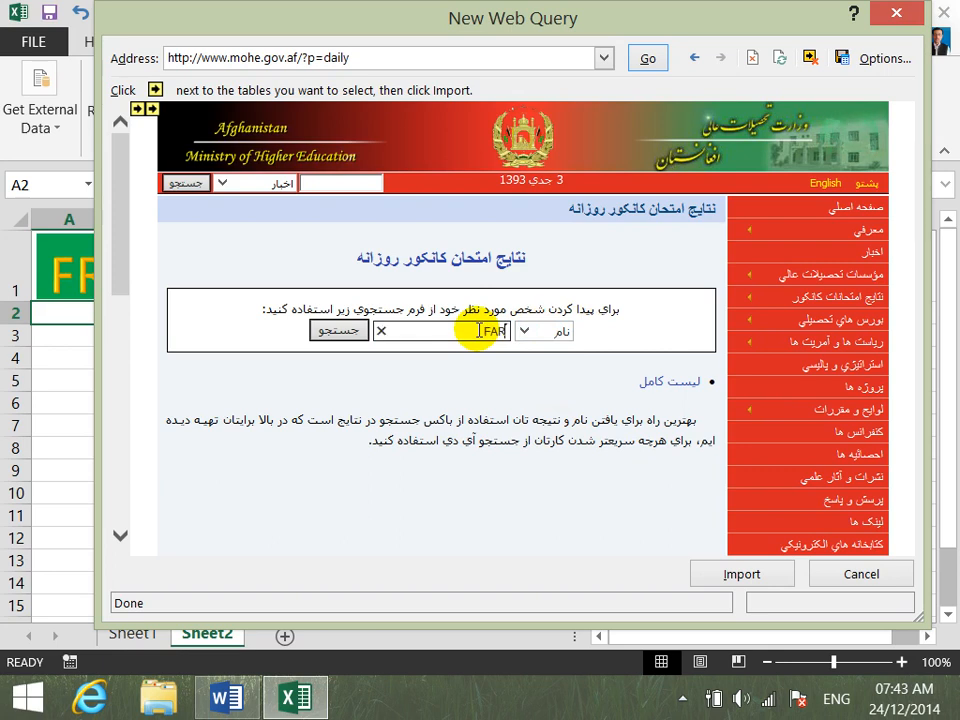
pyautogui.write('IDOON')
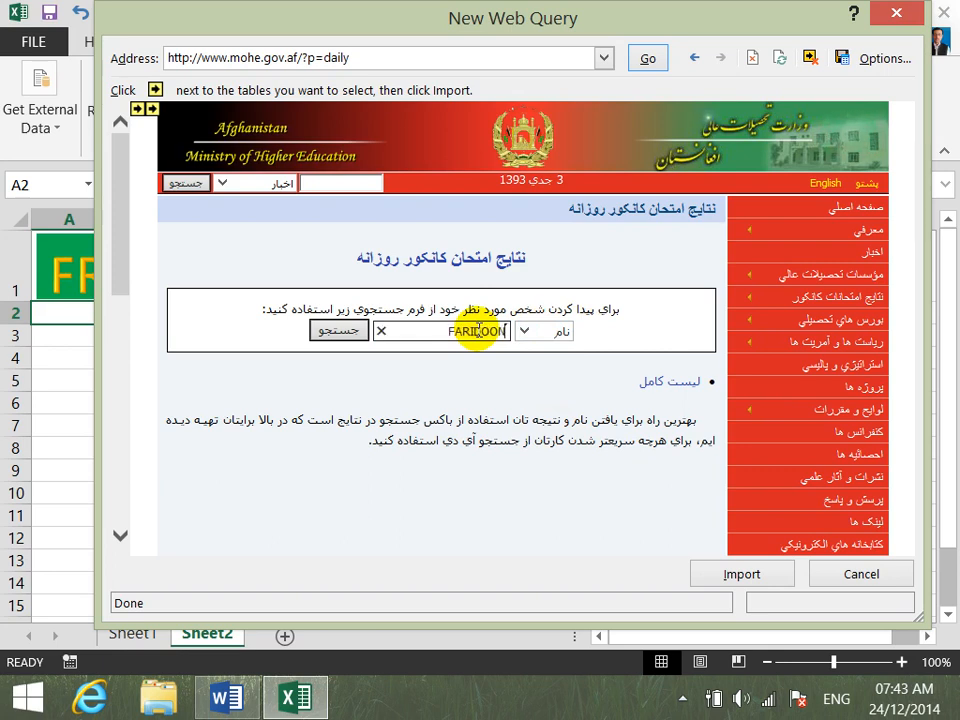
pyautogui.click(345, 334)
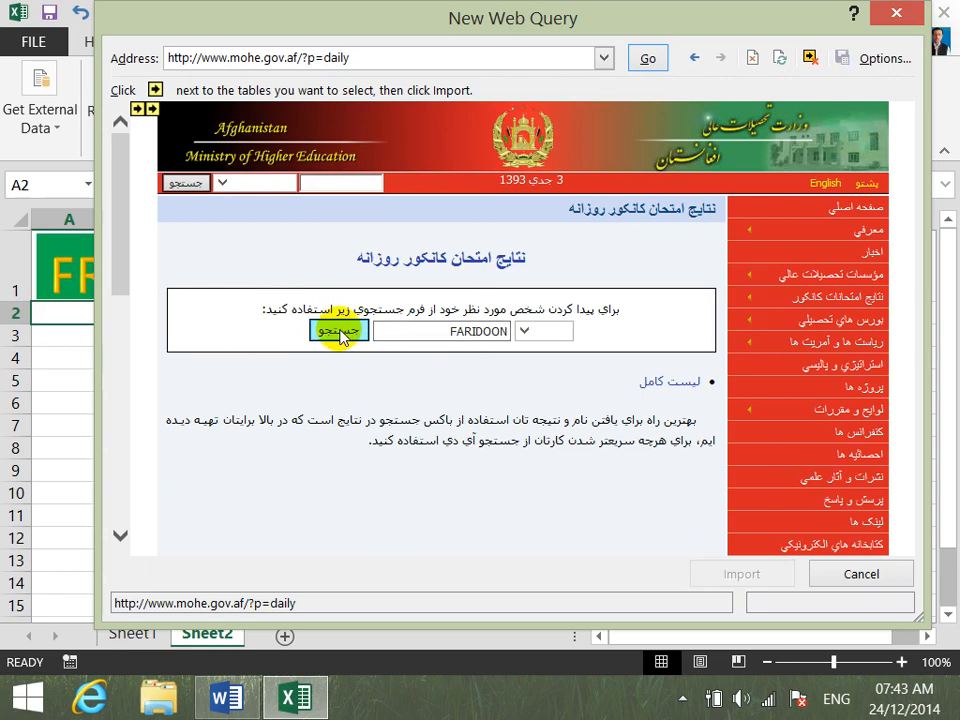
pyautogui.click(340, 333)
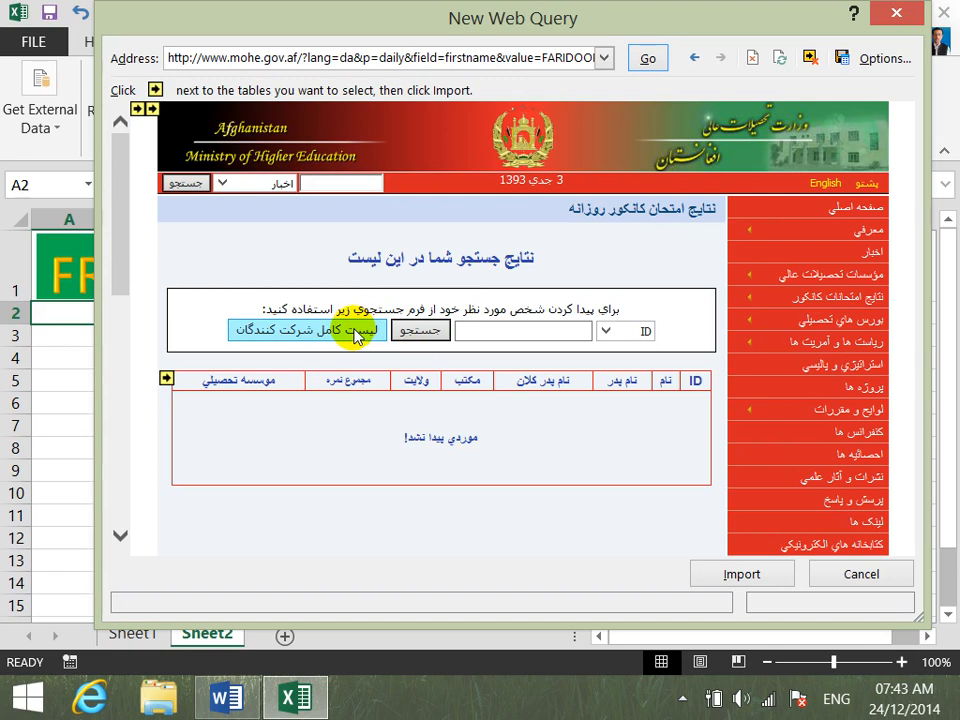
# - Import the search results page into the existing worksheet at cell A2
pyautogui.click(731, 573)
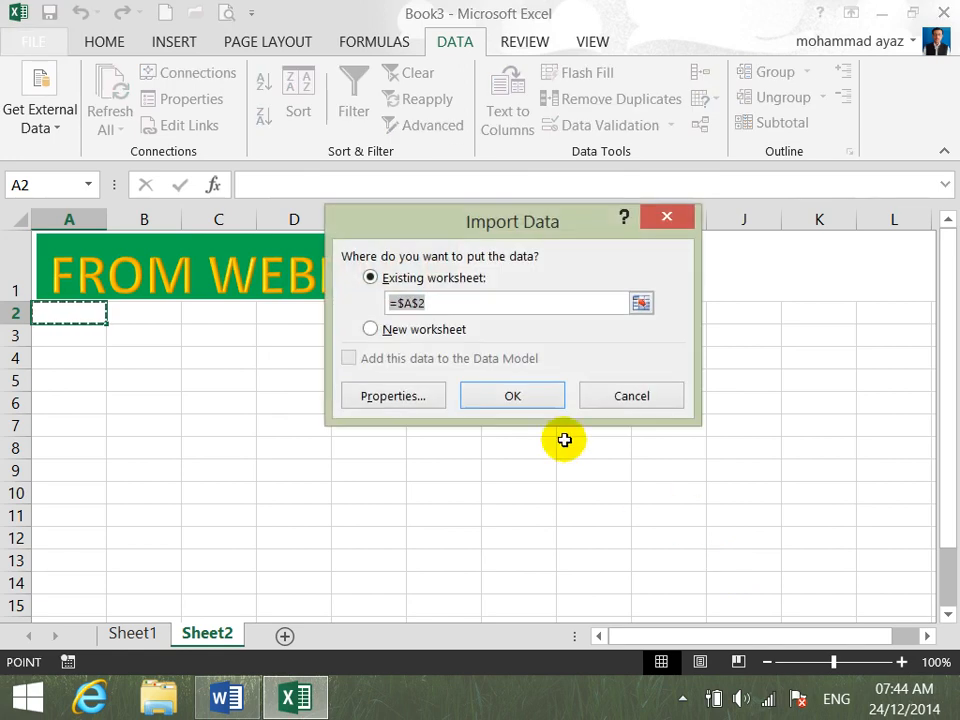
pyautogui.click(546, 400)
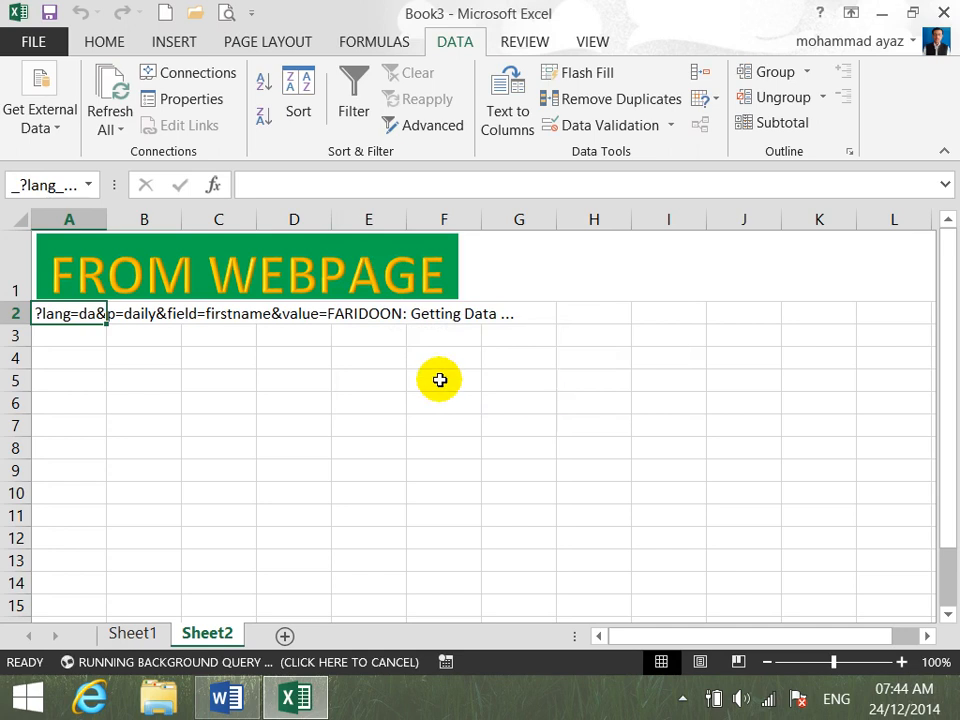
pyautogui.click(152, 395)
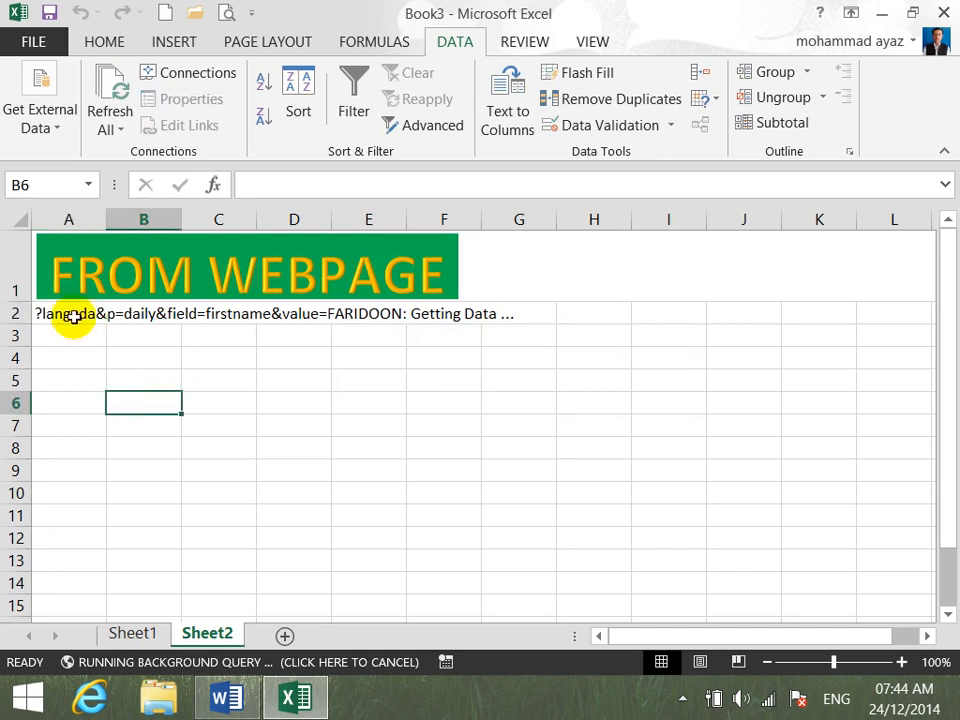
# - Examine the imported web page data on Sheet2, including the results table headings in row 12 and the rows further down
pyautogui.click(73, 314)
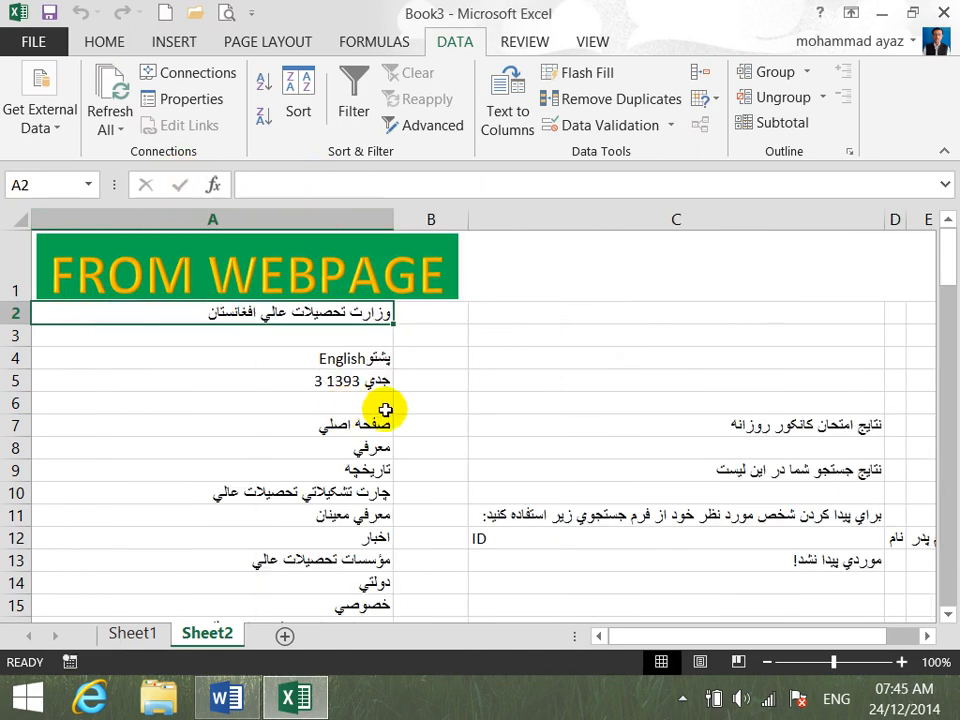
pyautogui.click(927, 643)
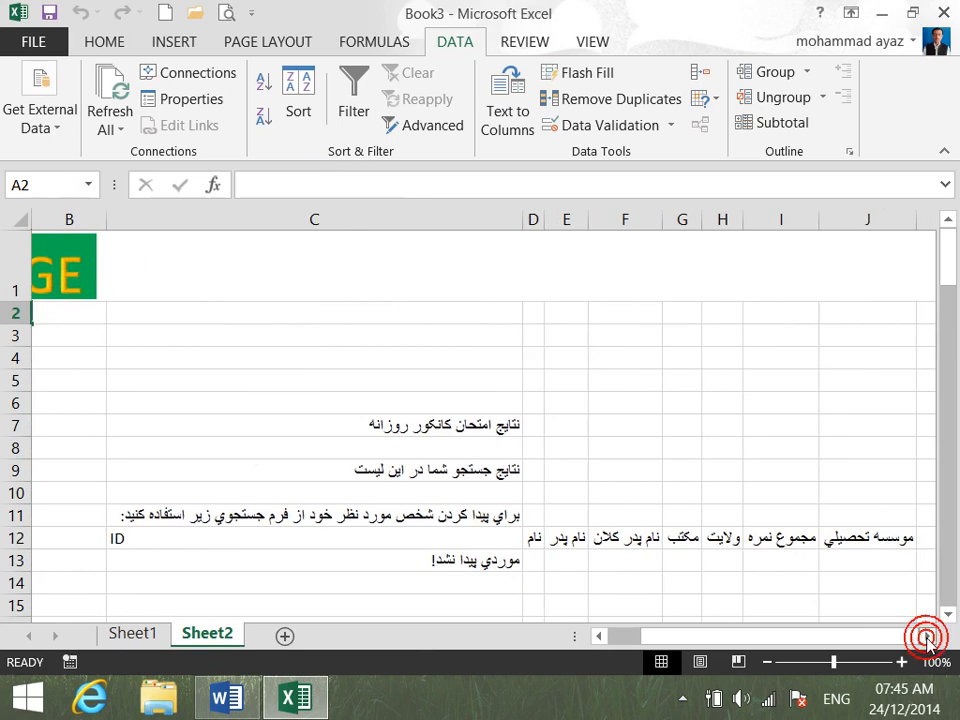
pyautogui.moveTo(873, 636); pyautogui.dragTo(647, 636)
pyautogui.click(353, 357)
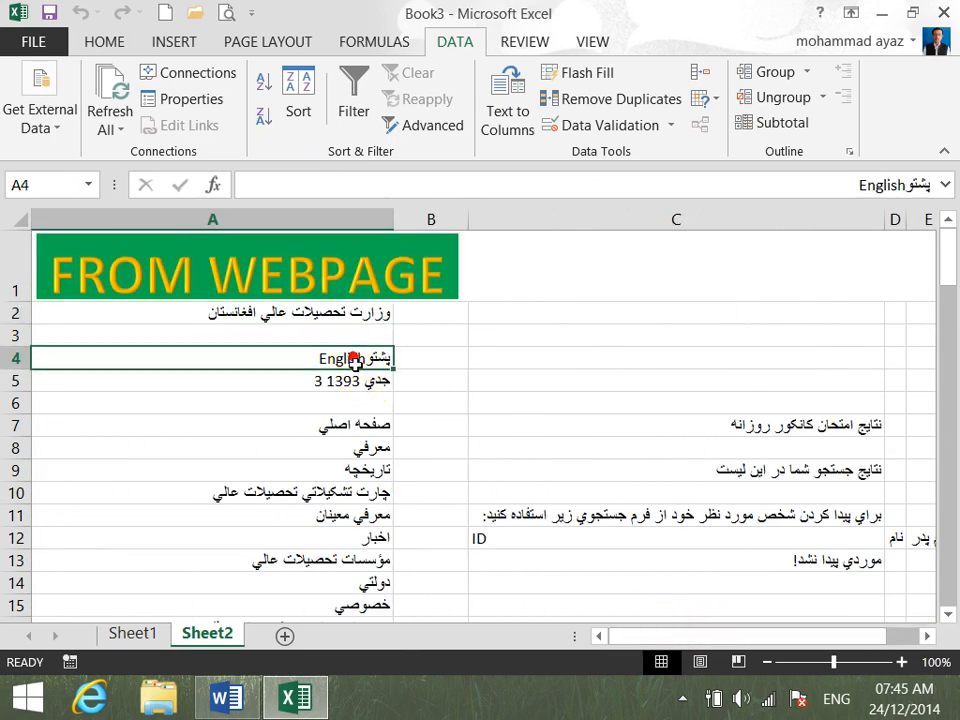
pyautogui.click(384, 388)
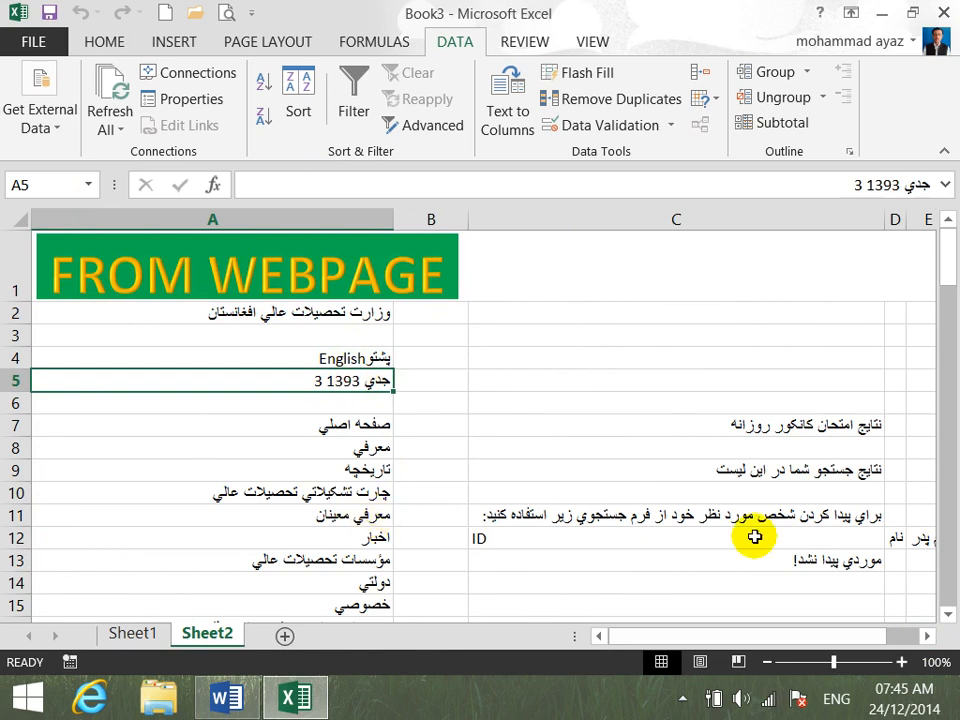
pyautogui.click(643, 537)
pyautogui.click(927, 636)
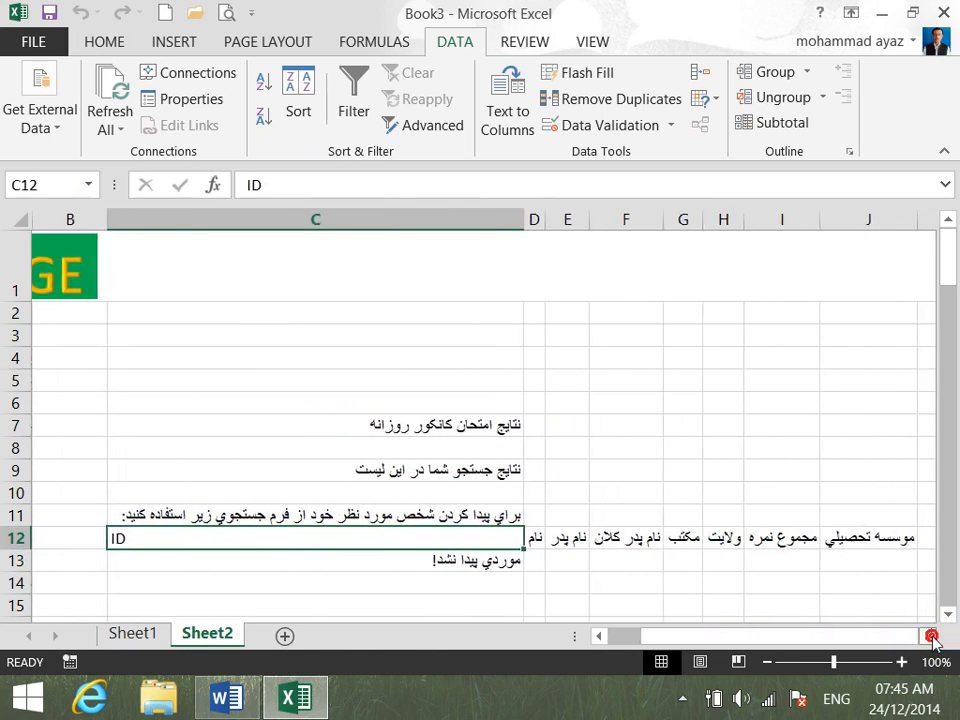
pyautogui.click(927, 636)
pyautogui.moveTo(896, 636); pyautogui.dragTo(925, 636)
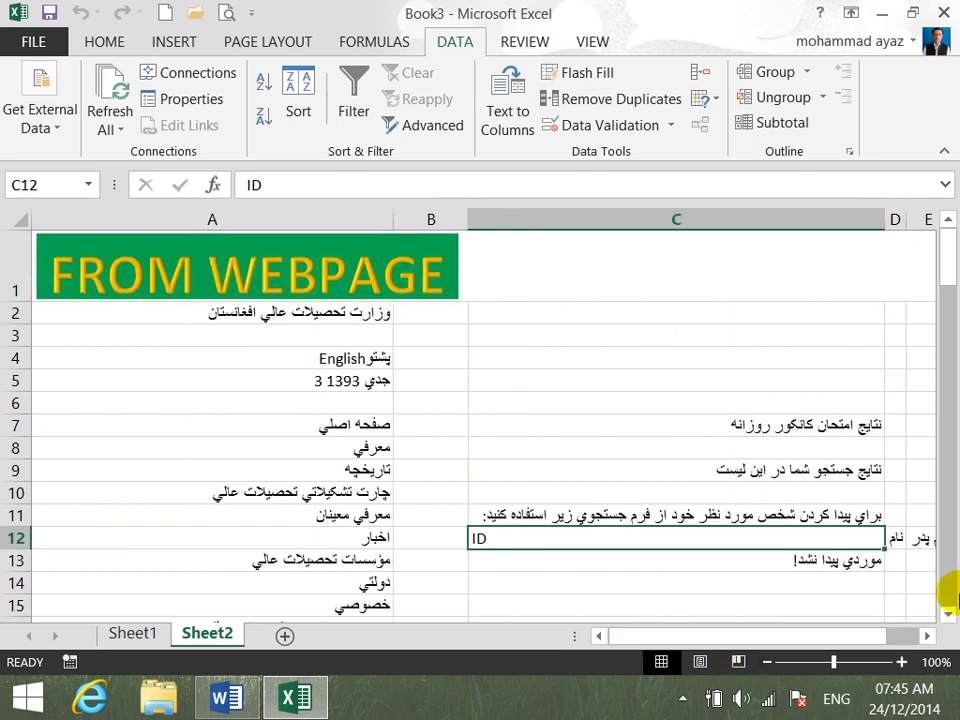
pyautogui.moveTo(947, 615); pyautogui.dragTo(947, 617)
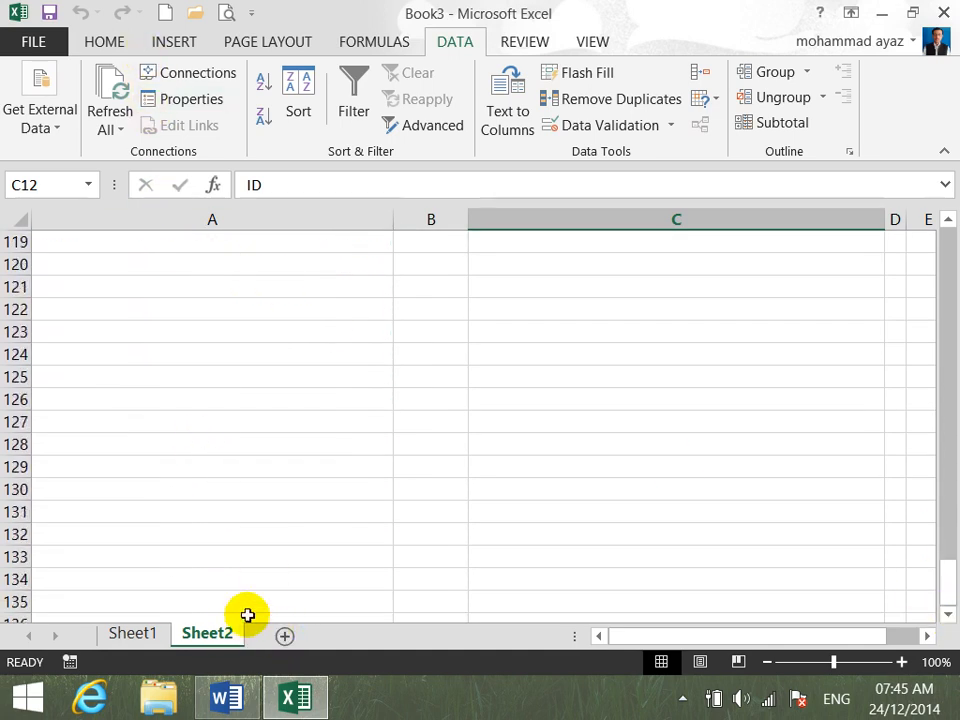
pyautogui.moveTo(947, 579); pyautogui.dragTo(950, 218)
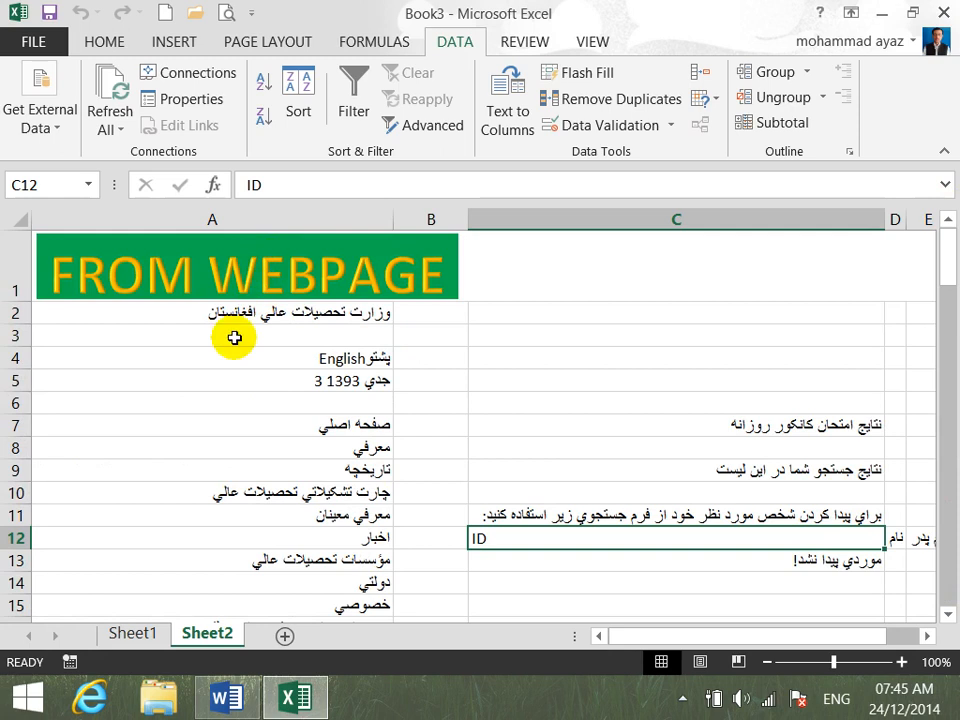
# - Add a new worksheet after Sheet2 and enter the title FROM TEXT in cell A1
pyautogui.click(62, 132)
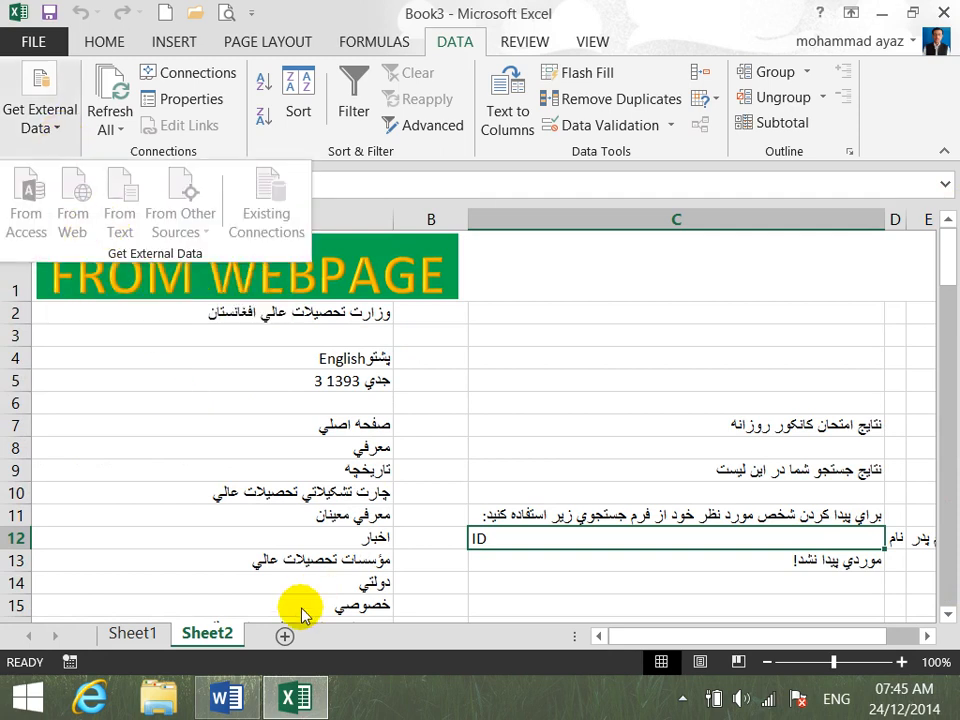
pyautogui.click(286, 640)
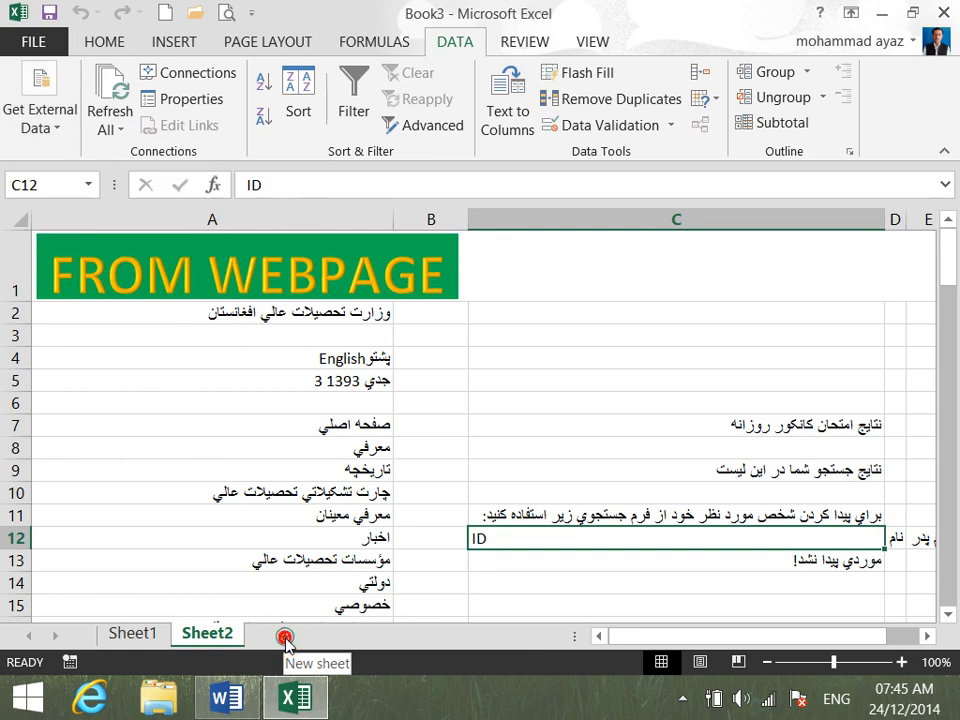
pyautogui.click(285, 636)
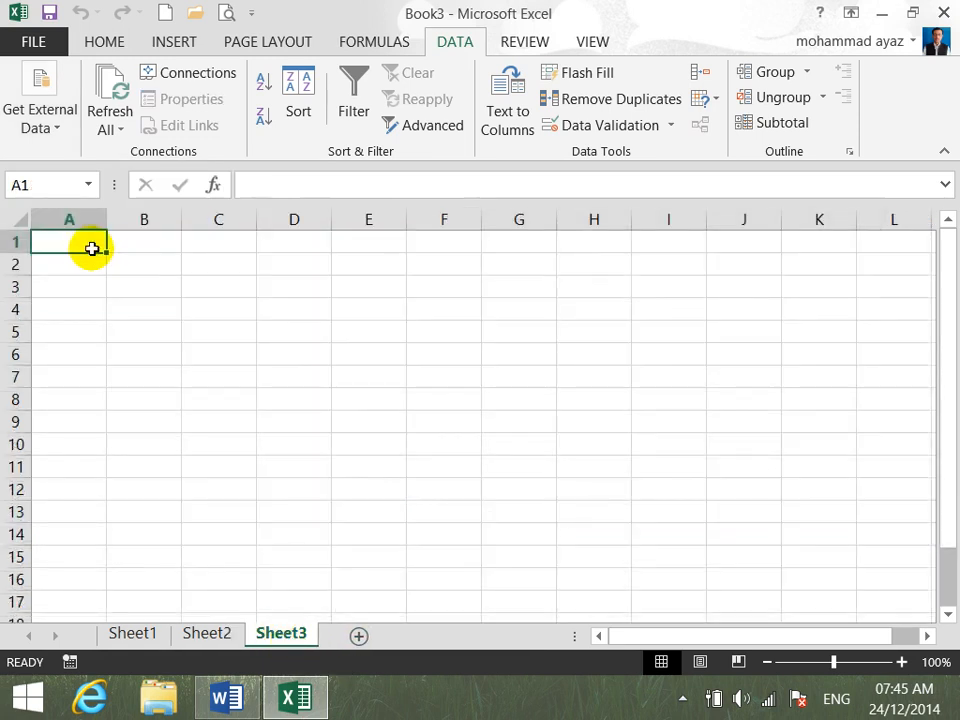
pyautogui.write('F')
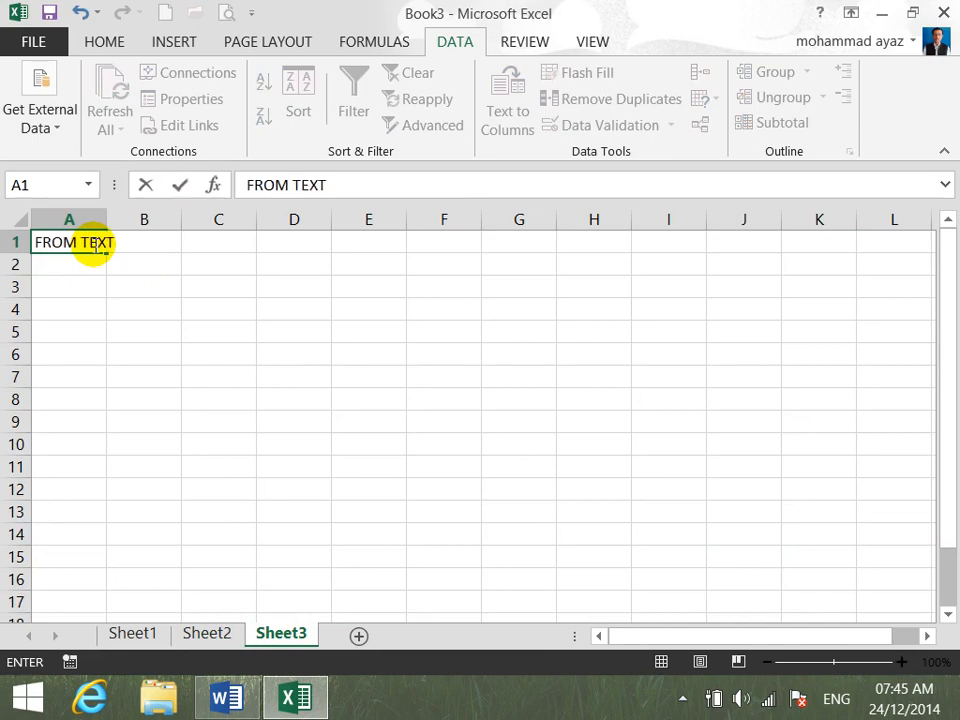
pyautogui.write('ROM TEXT')
pyautogui.press('Return')
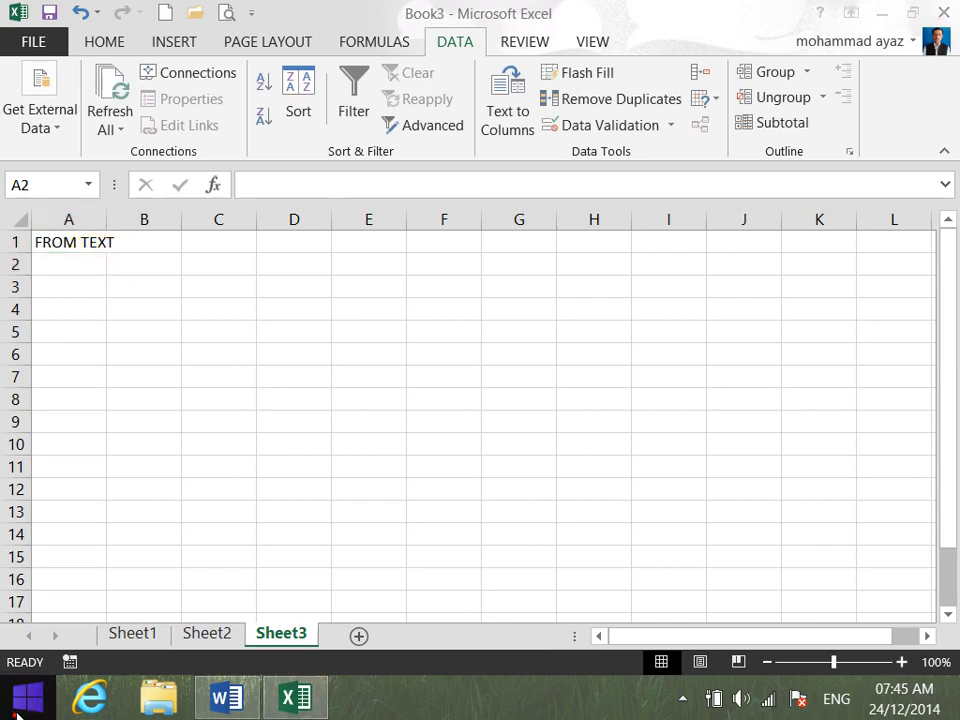
# - Open Notepad and enter a space-separated list headed NAME POST SALARY with three people's rows: DOCTOR 1000, ENG 2000 and CLERK 3000
pyautogui.click(14, 716)
pyautogui.write('NPTE')
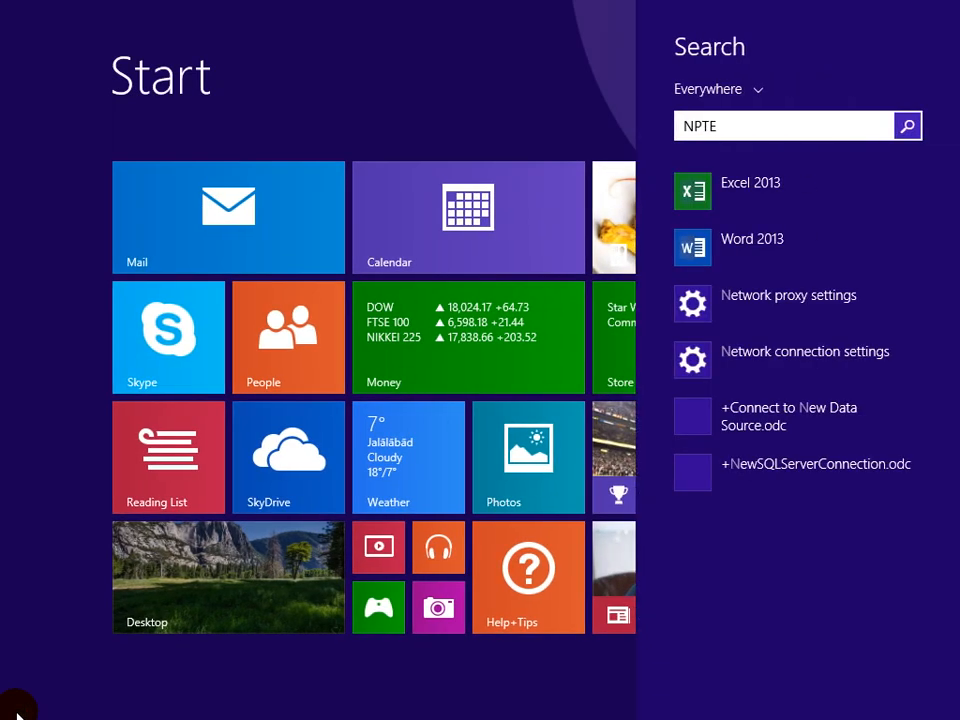
pyautogui.write('OT')
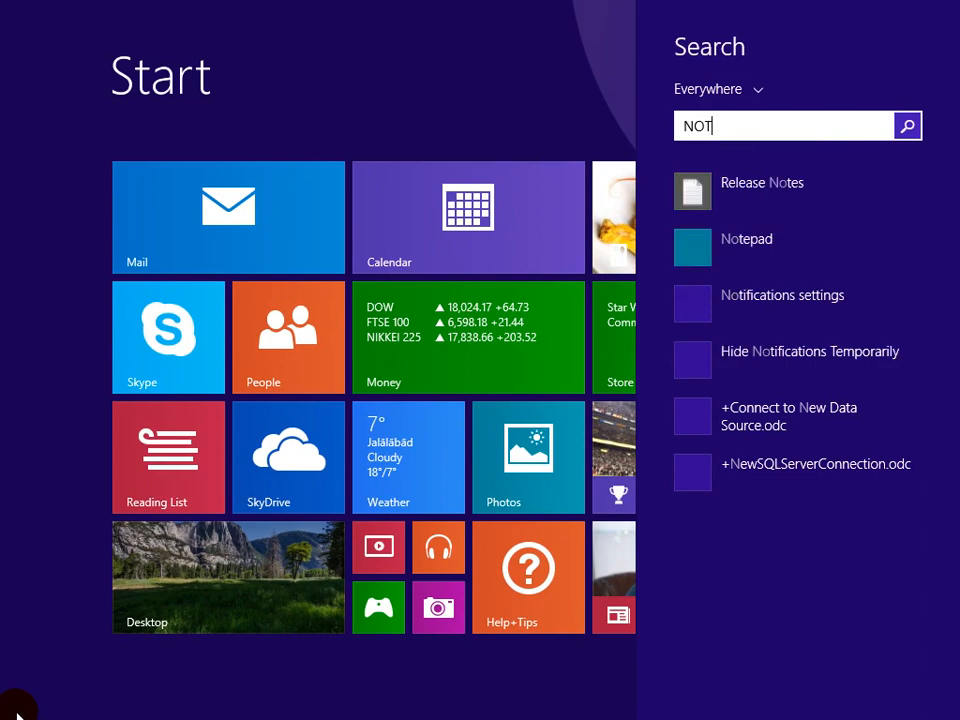
pyautogui.write('E')
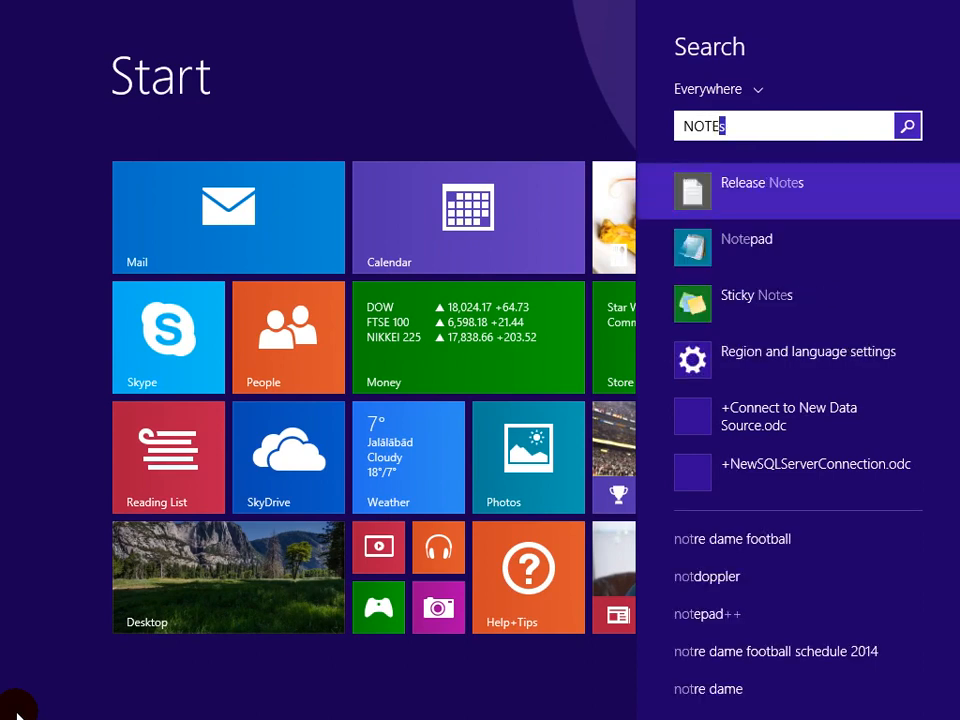
pyautogui.press('Down')
pyautogui.press('Return')
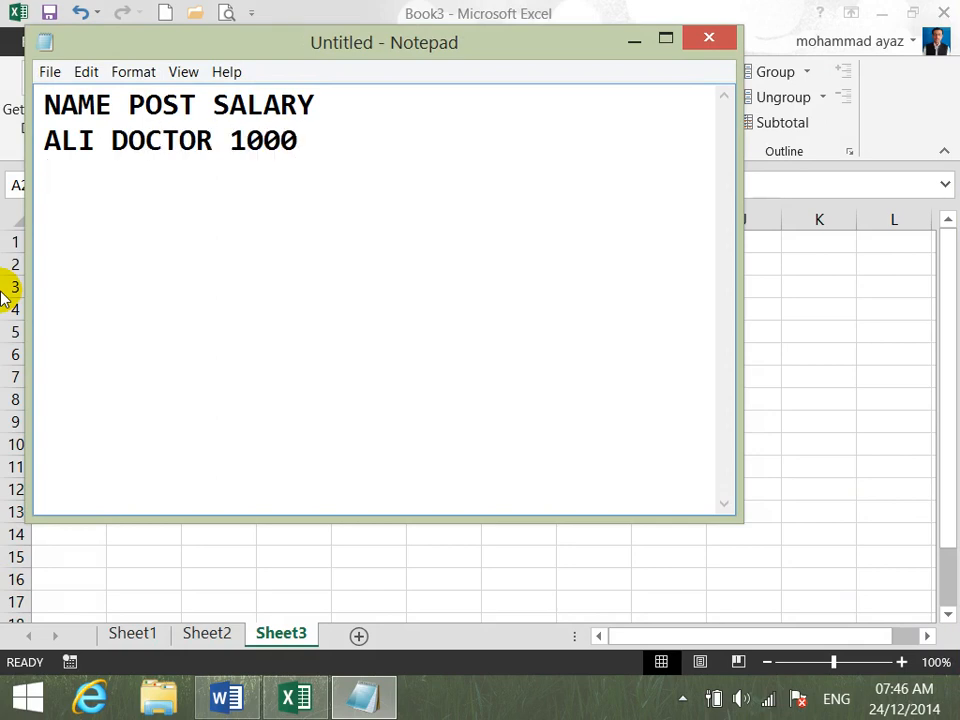
pyautogui.write('HARIS ENG 2000')
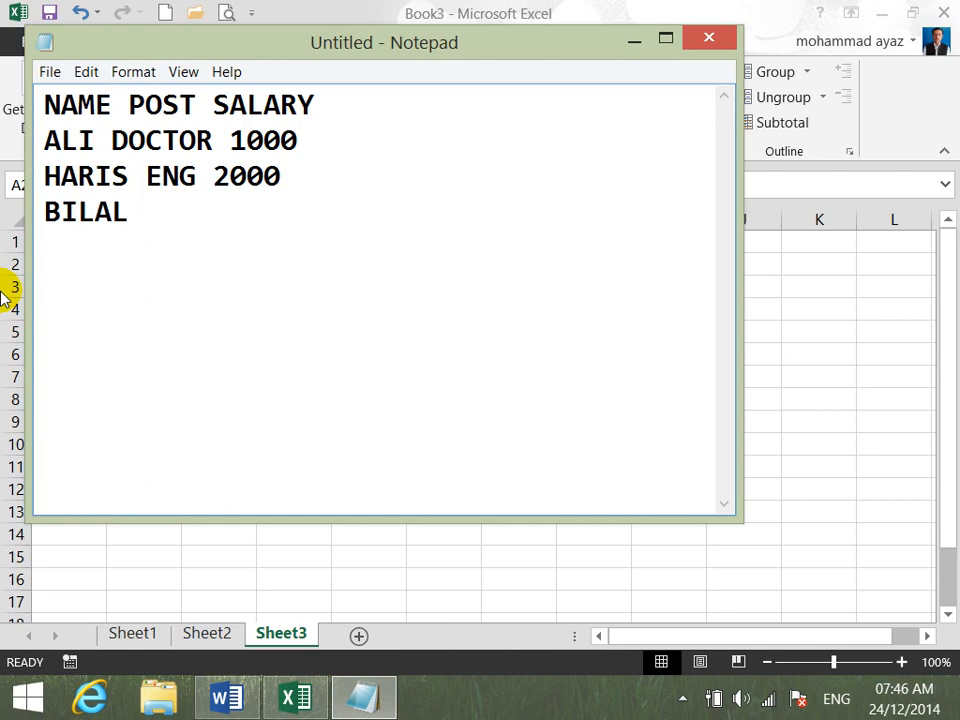
pyautogui.write('3000')
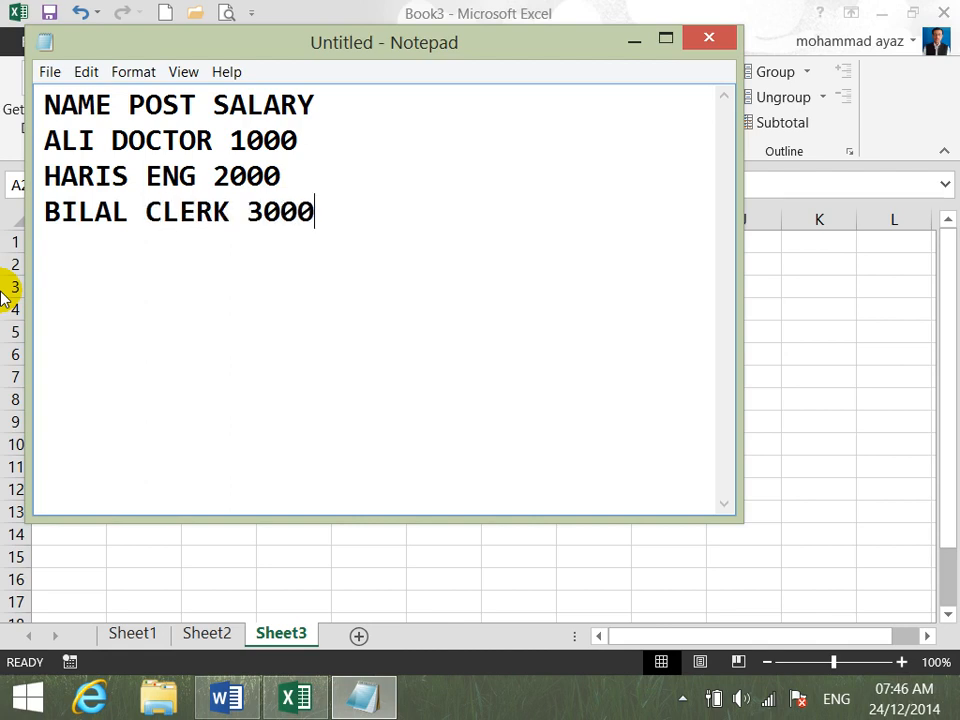
# - Save the Notepad document to the Desktop as TEXT FILE and close Notepad
pyautogui.click(48, 71)
pyautogui.click(91, 143)
pyautogui.click(146, 203)
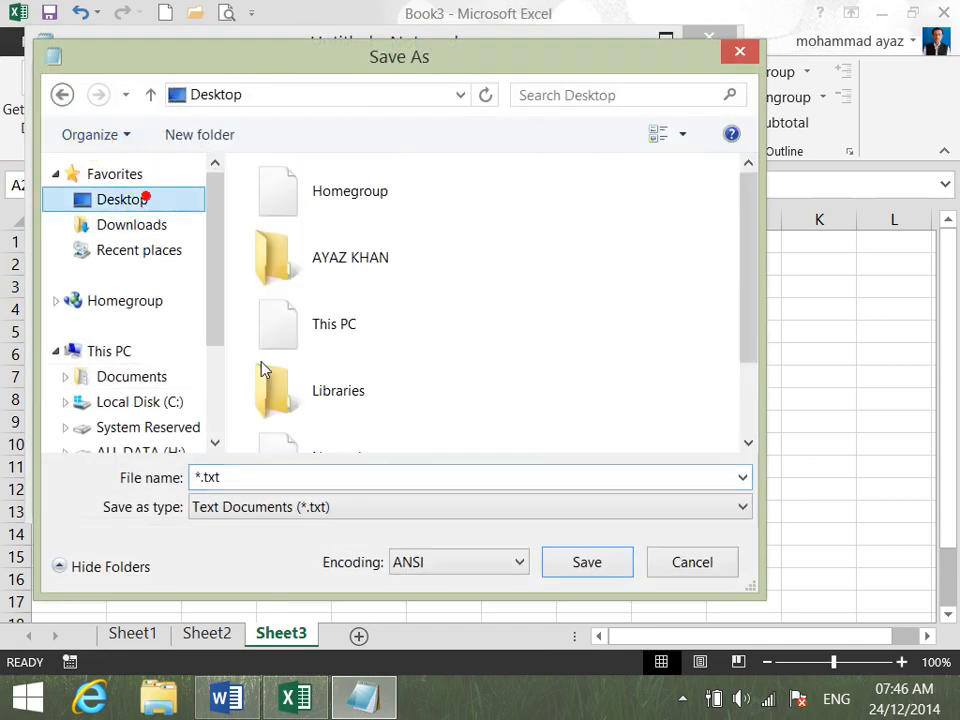
pyautogui.doubleClick(287, 470)
pyautogui.write('TEX')
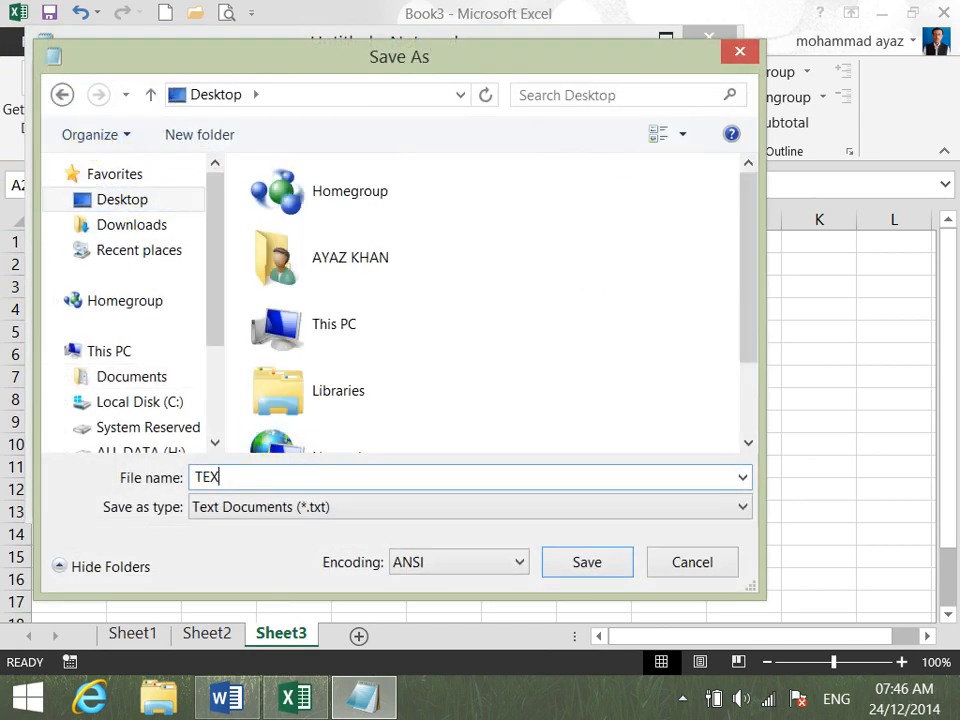
pyautogui.write('T FILE')
pyautogui.press('Return')
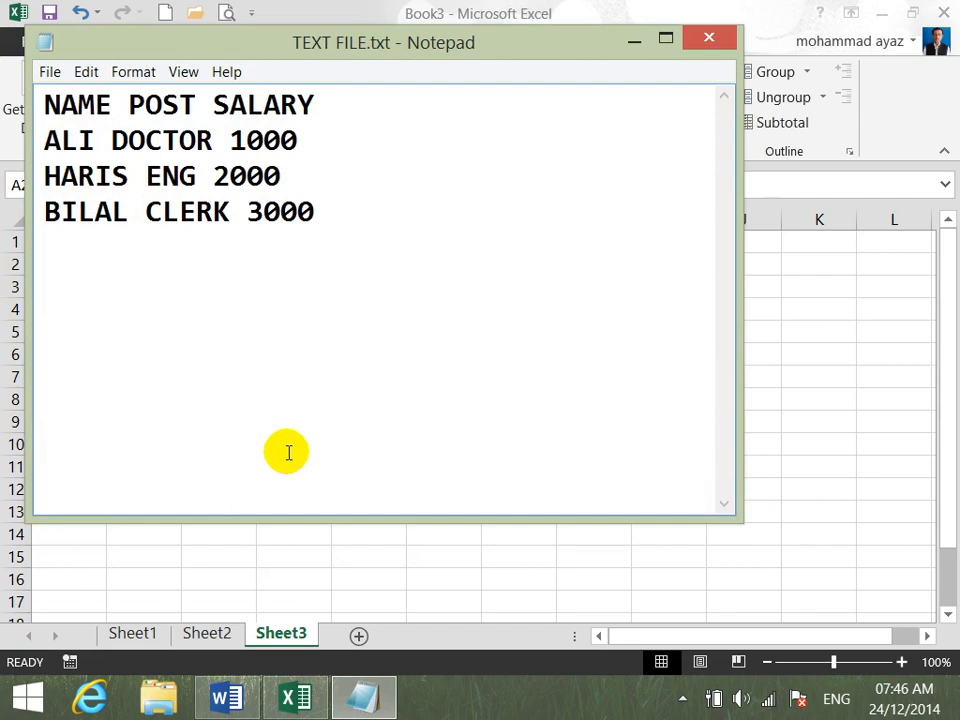
pyautogui.click(726, 34)
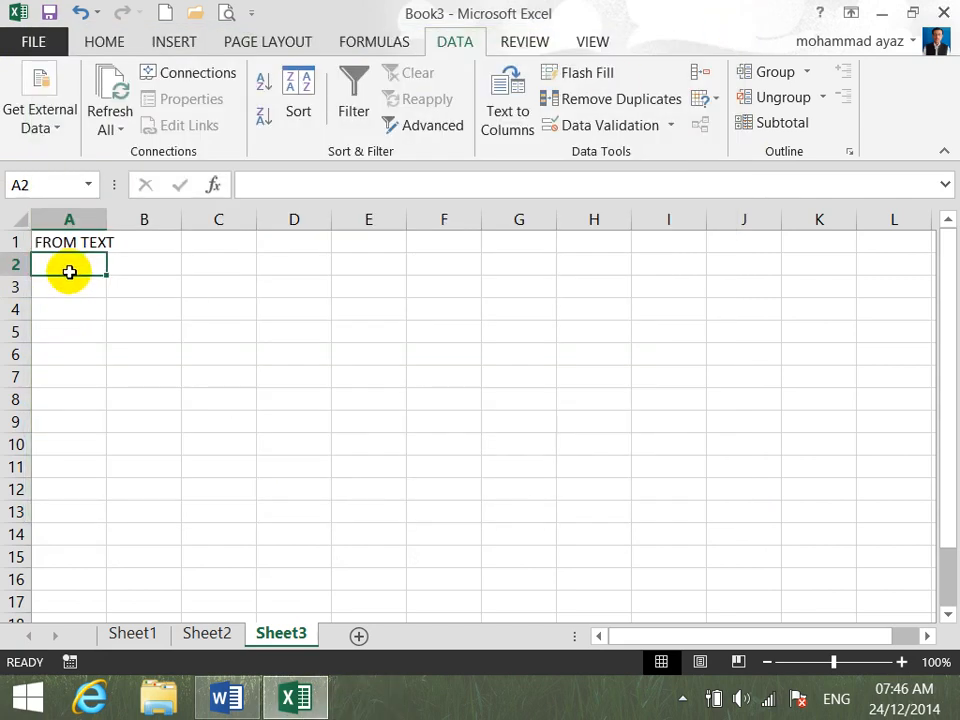
# - Import TEXT FILE.txt from the Desktop into Sheet3 at cell A2 as tab-delimited data with the General column format
pyautogui.click(54, 122)
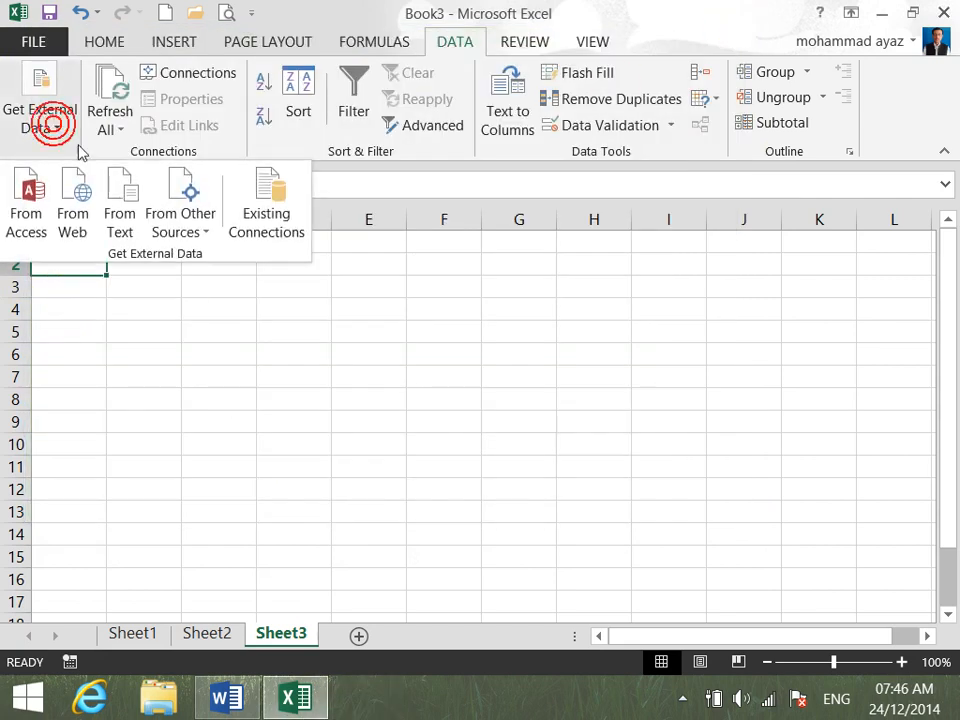
pyautogui.click(121, 208)
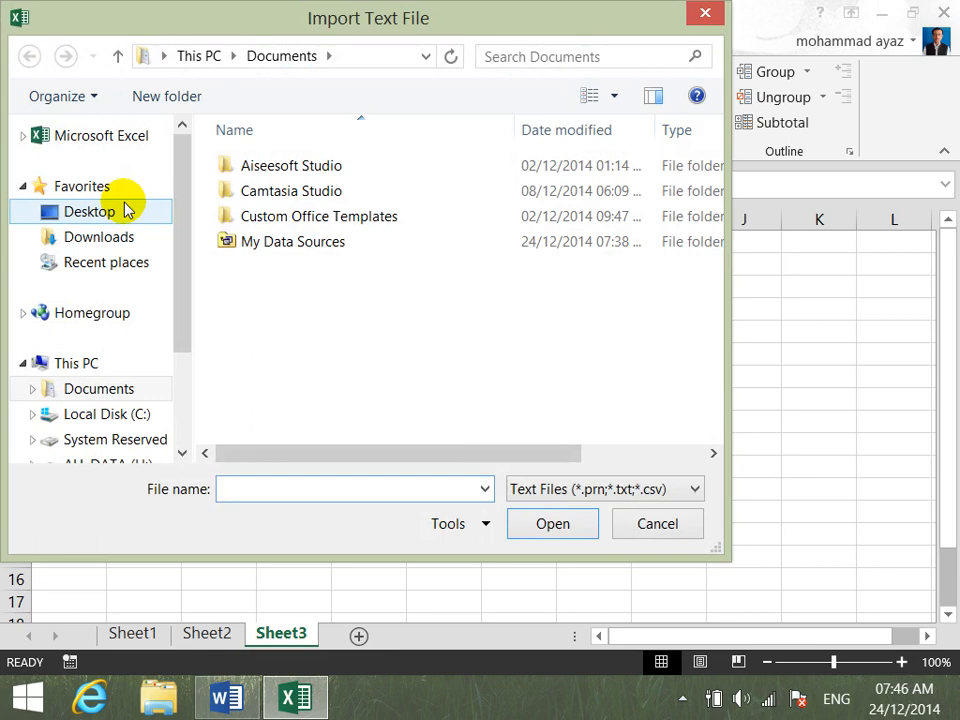
pyautogui.click(127, 211)
pyautogui.moveTo(713, 231); pyautogui.dragTo(713, 440)
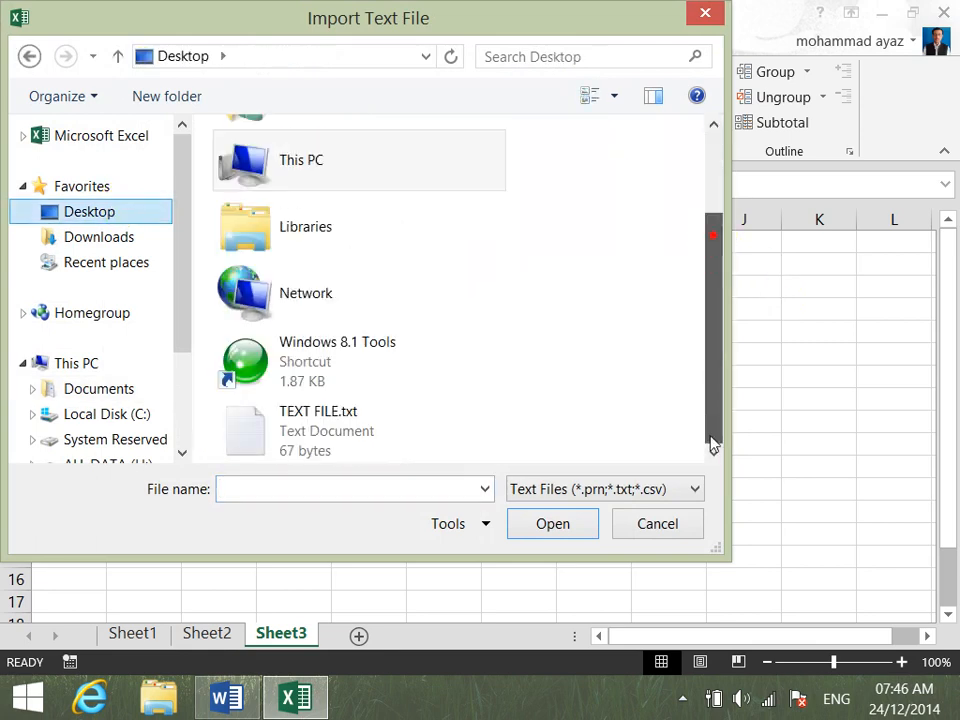
pyautogui.click(287, 410)
pyautogui.click(549, 523)
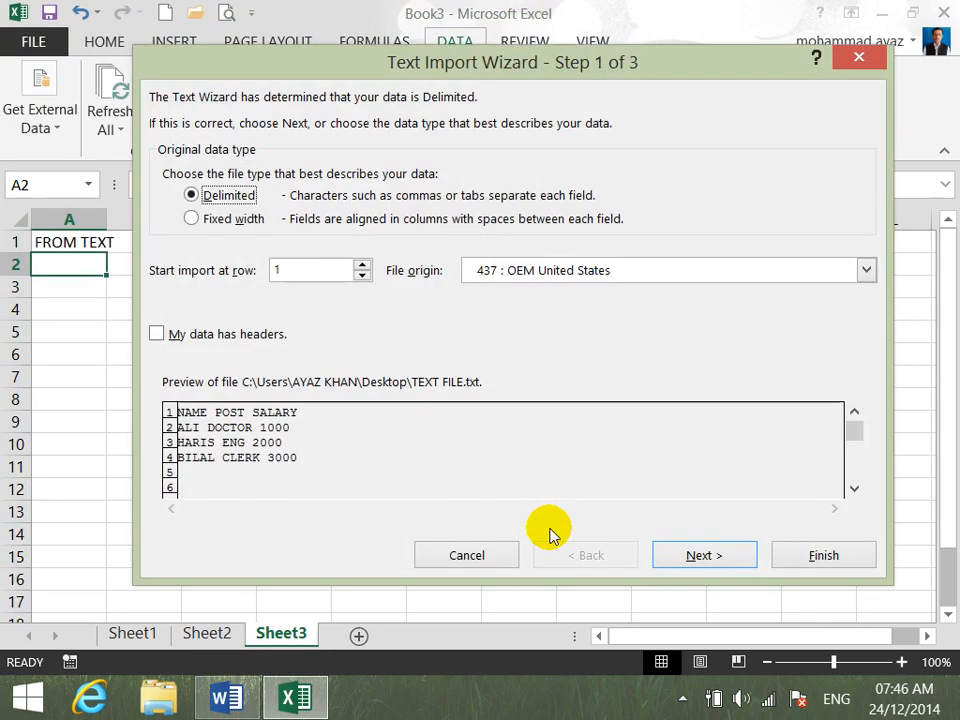
pyautogui.click(688, 557)
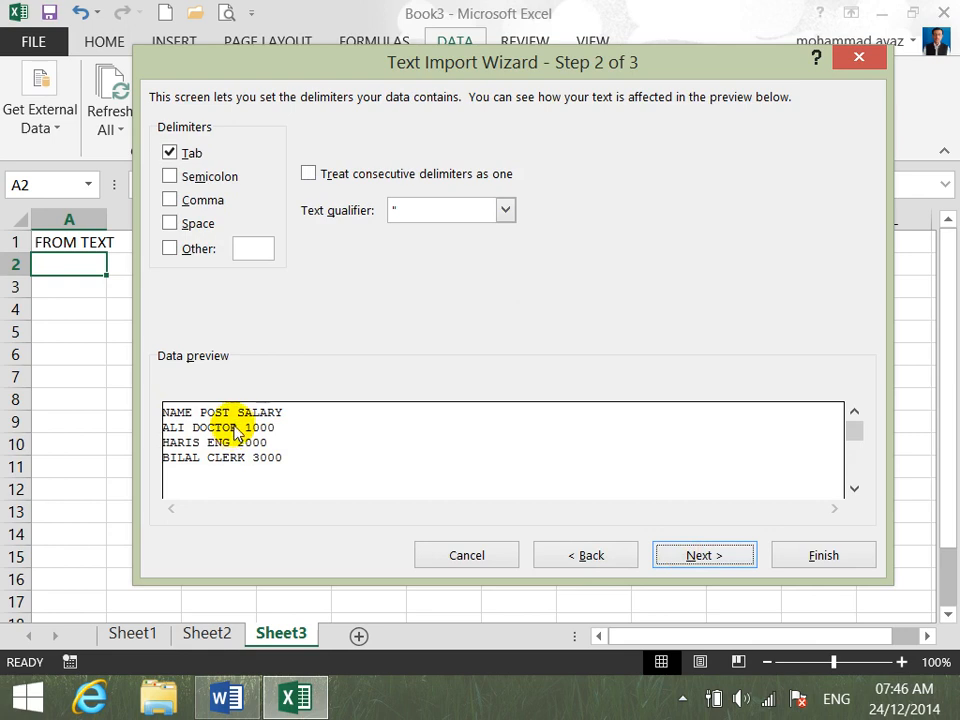
pyautogui.click(707, 555)
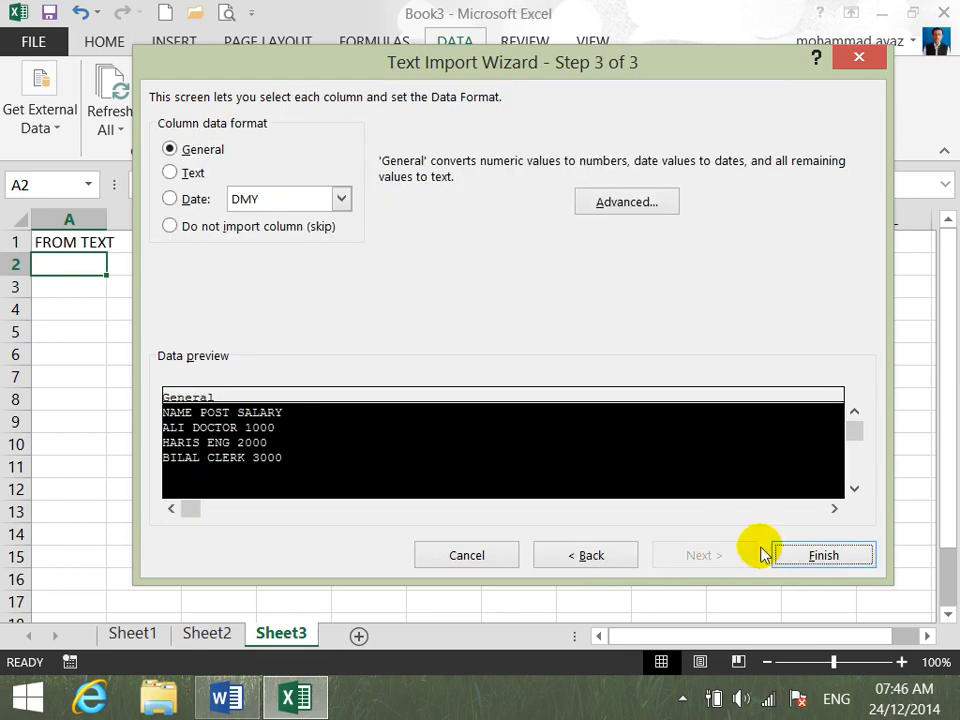
pyautogui.click(806, 555)
pyautogui.click(548, 470)
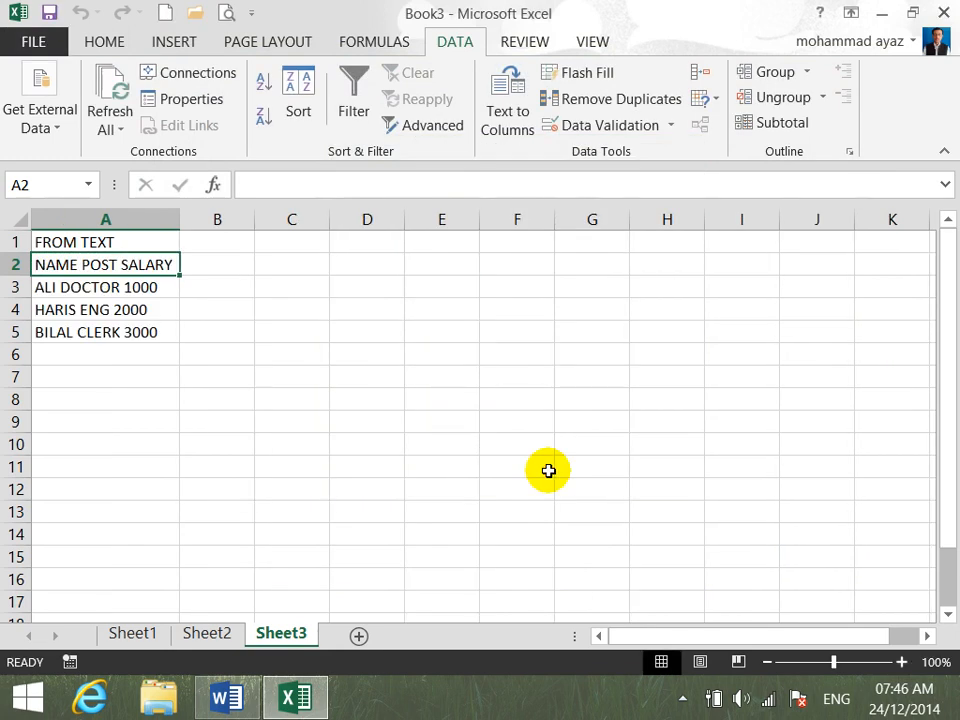
# - Import TEXT FILE.txt from the Desktop into Sheet3 at cell D2, delimited by Tab and a space as the Other delimiter, with General column format
pyautogui.click(349, 242)
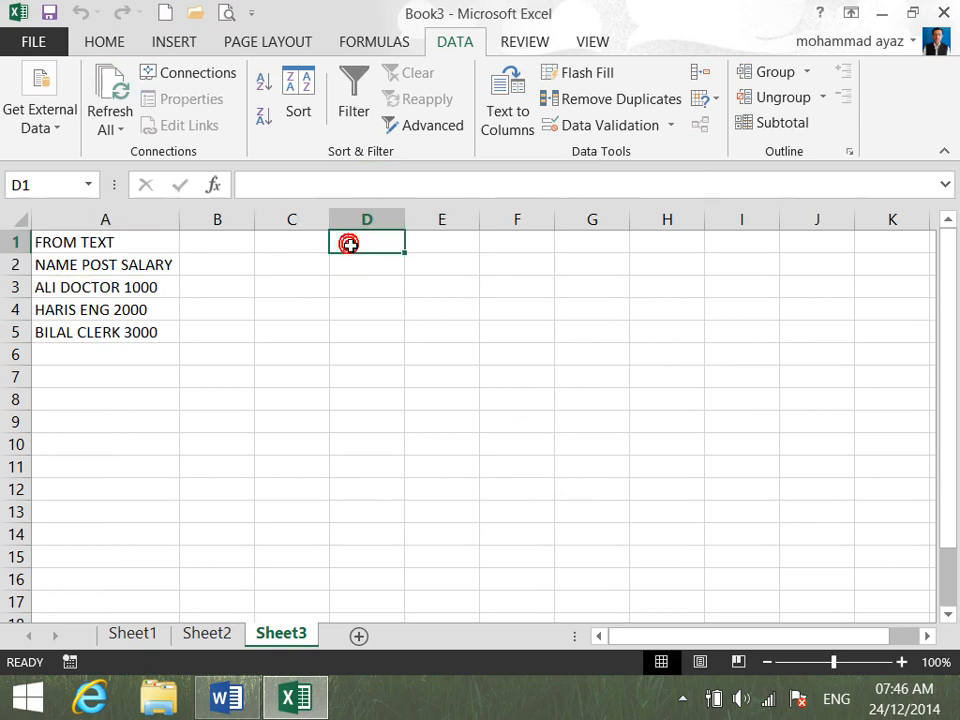
pyautogui.click(355, 264)
pyautogui.click(43, 122)
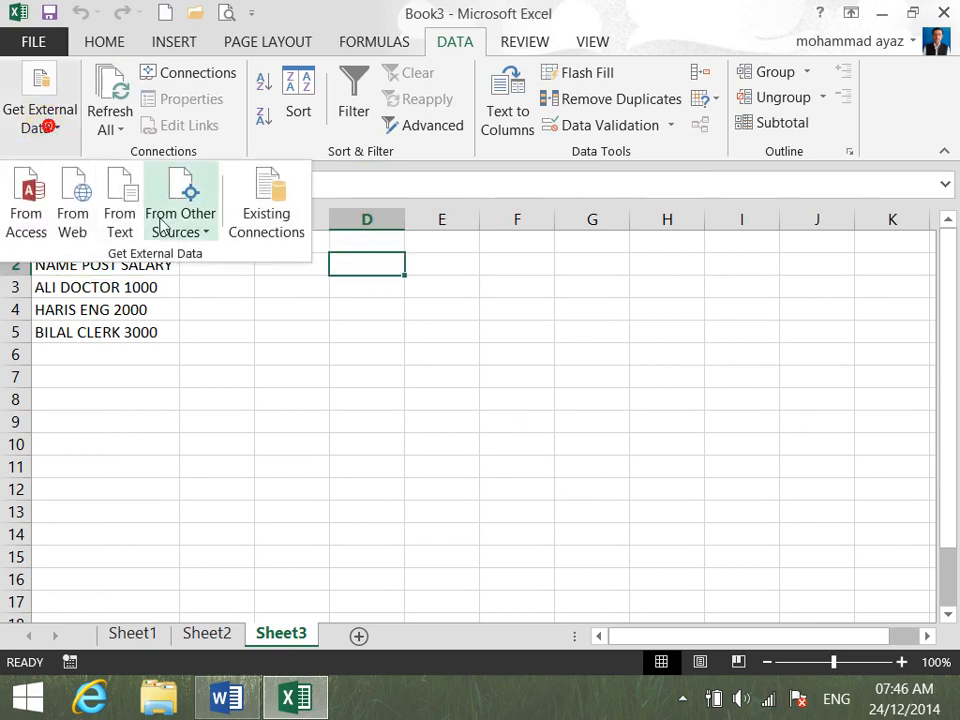
pyautogui.click(131, 228)
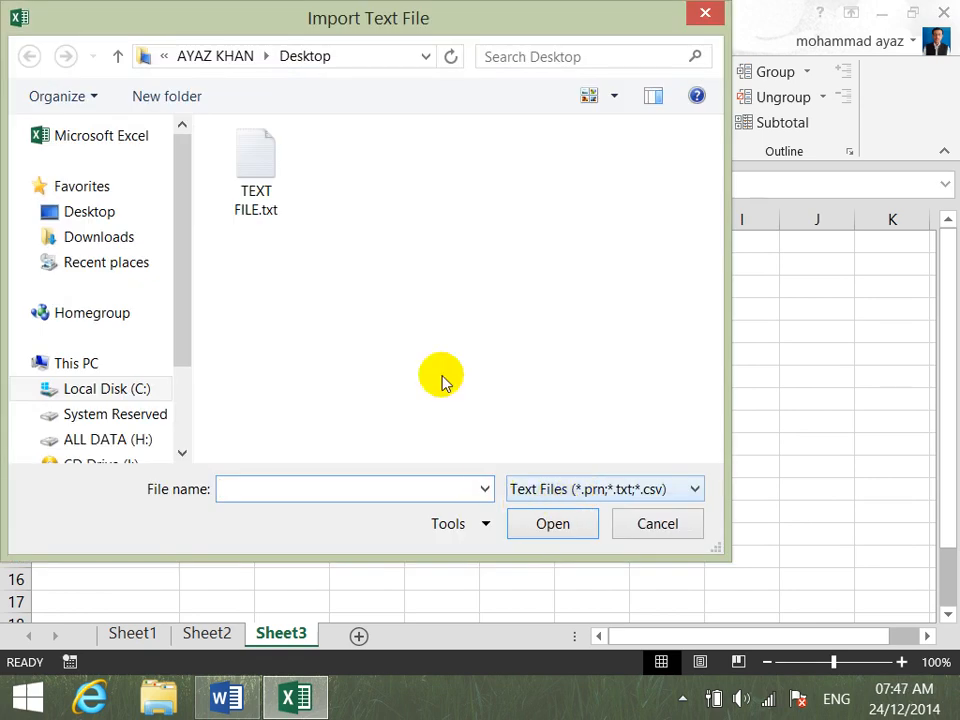
pyautogui.doubleClick(240, 163)
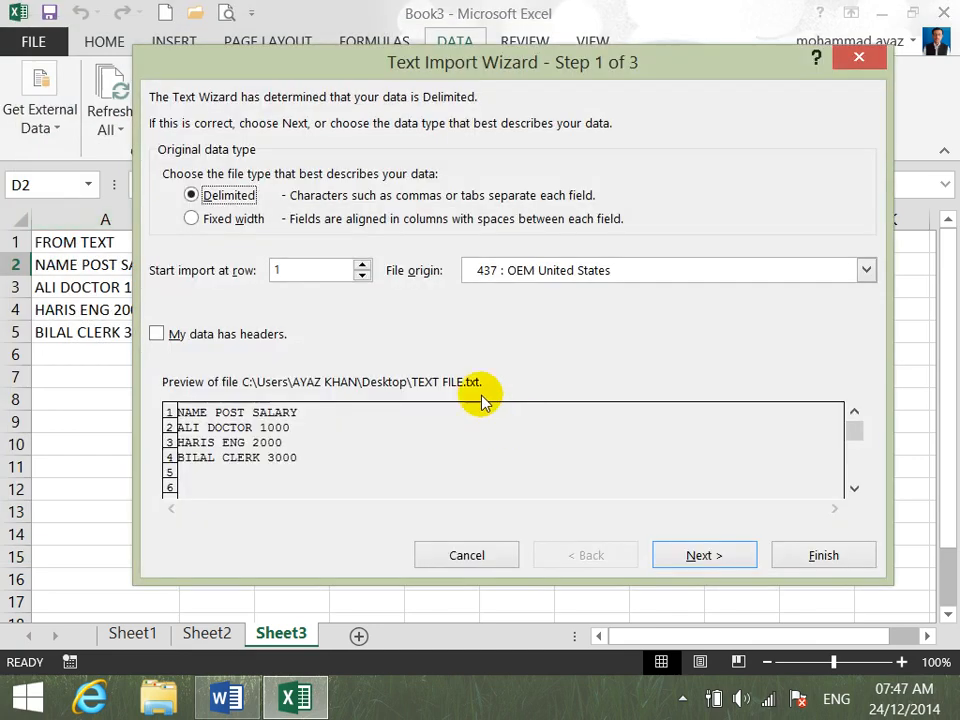
pyautogui.click(683, 560)
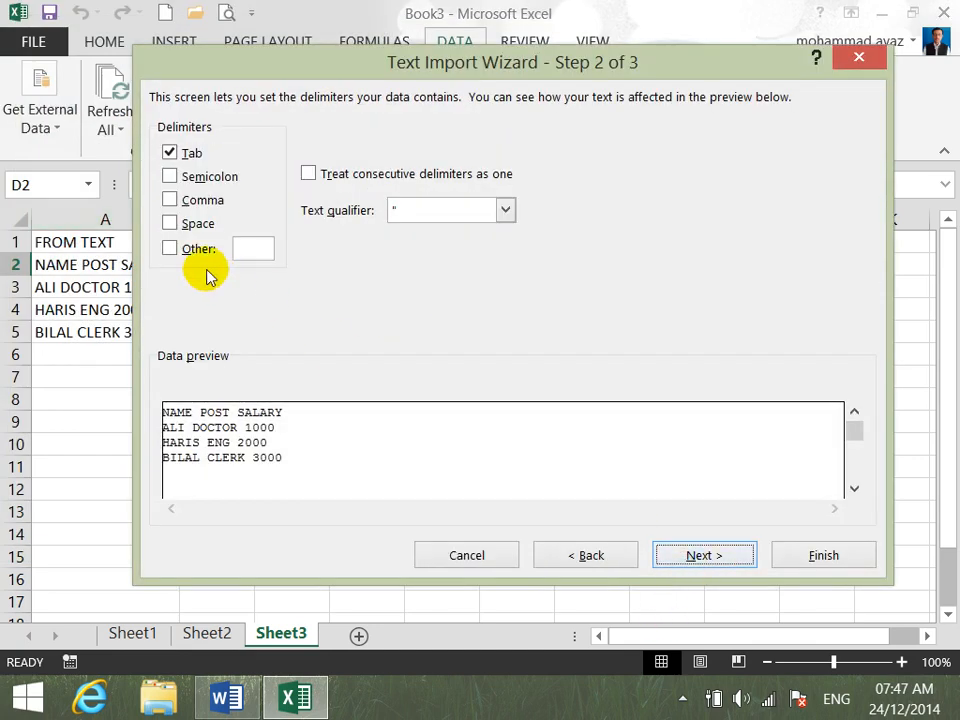
pyautogui.click(170, 250)
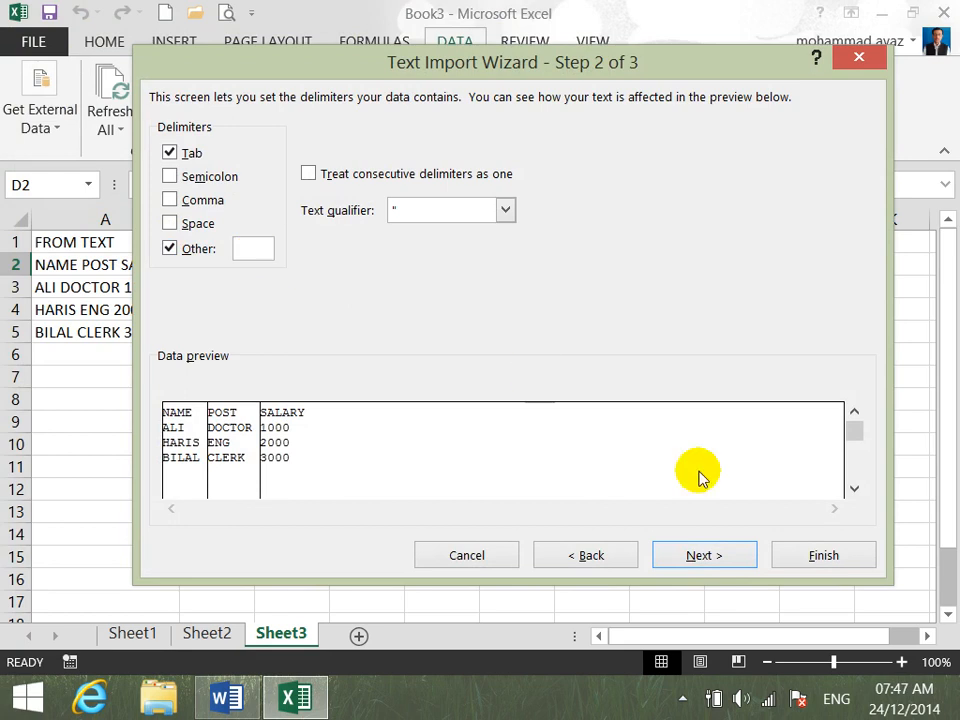
pyautogui.click(730, 561)
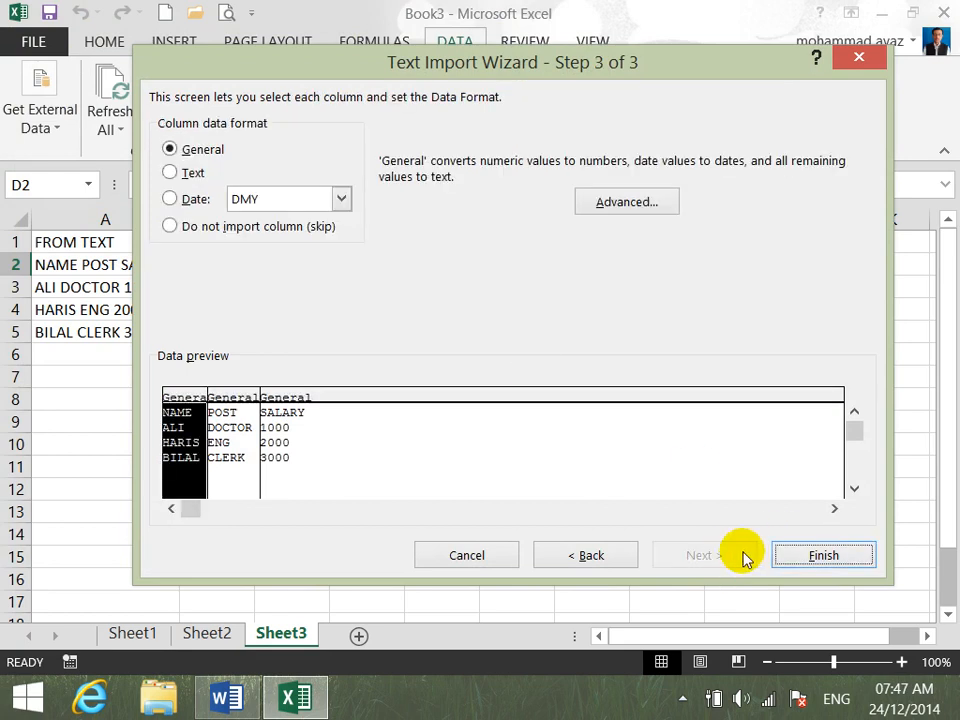
pyautogui.click(808, 558)
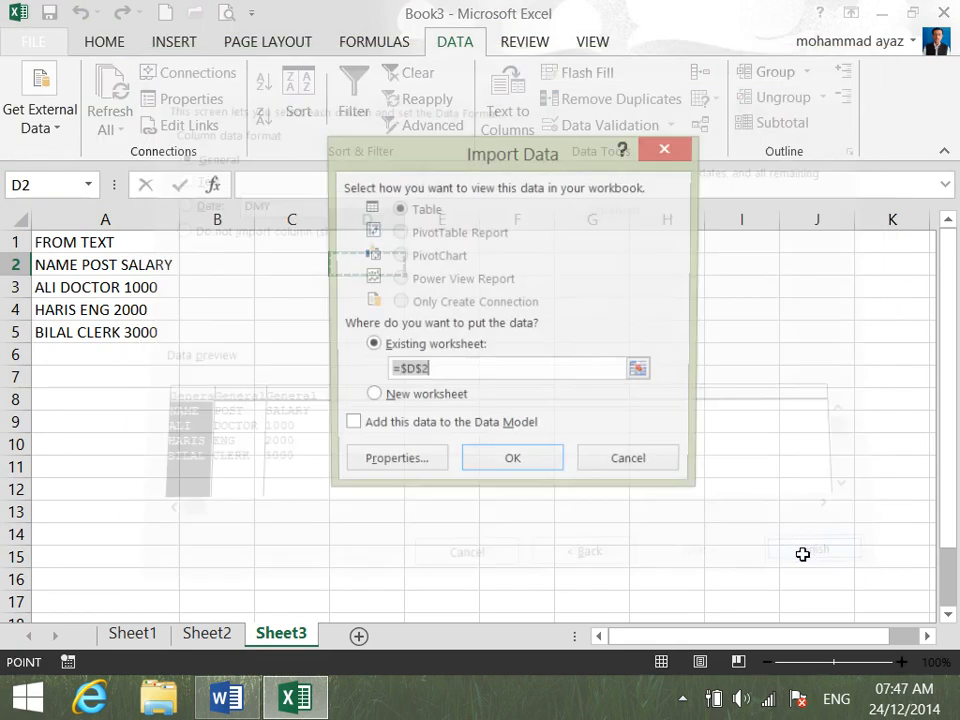
pyautogui.click(512, 467)
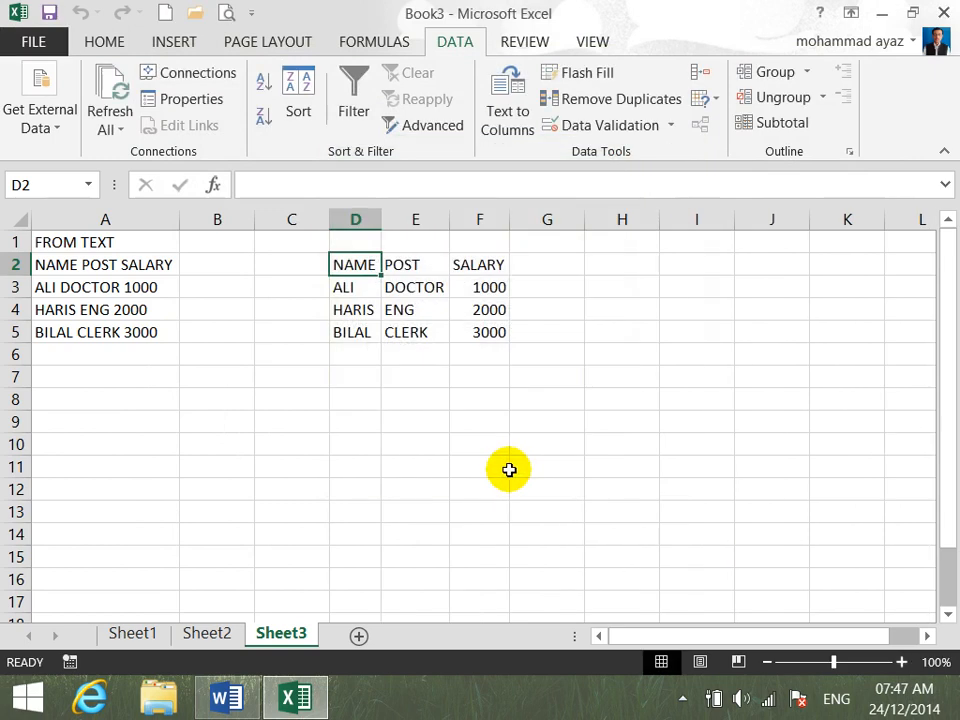
pyautogui.click(504, 470)
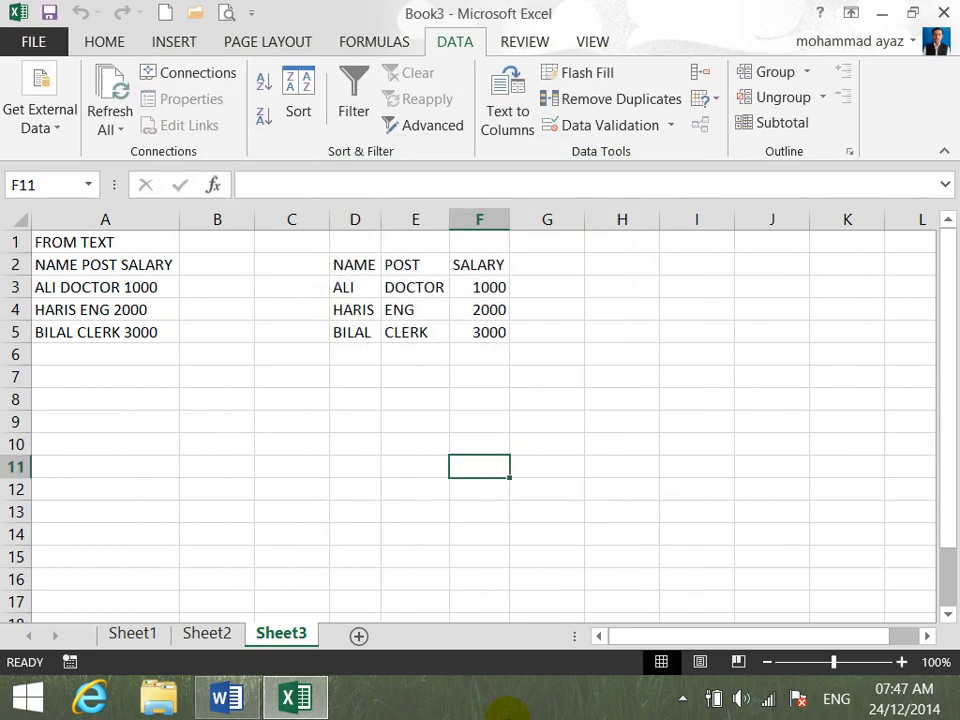
pyautogui.click(61, 126)
pyautogui.click(211, 232)
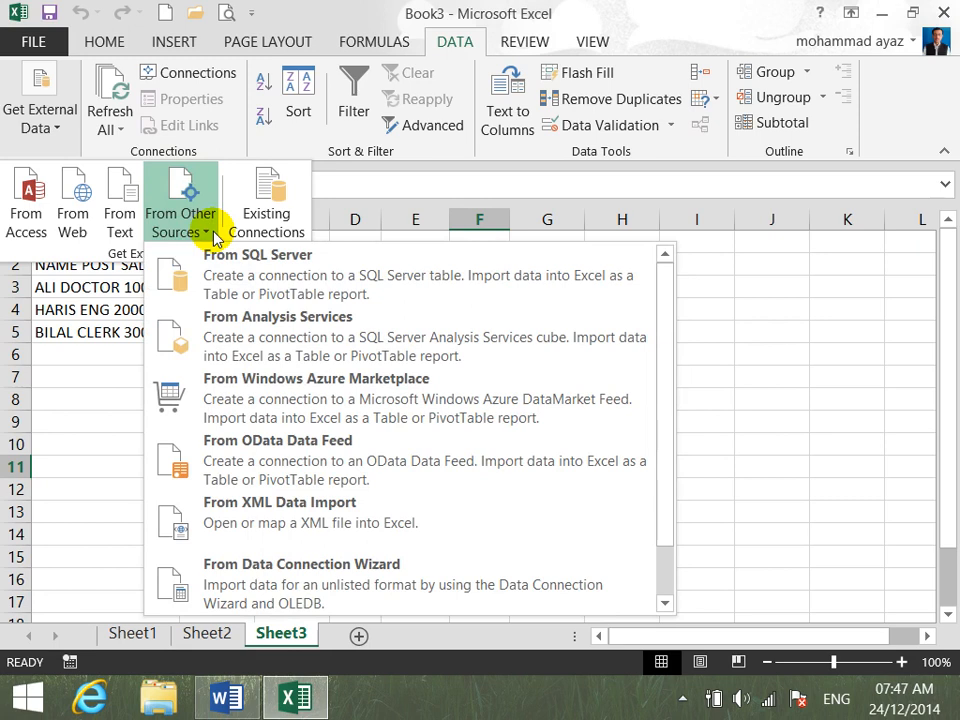
pyautogui.click(768, 330)
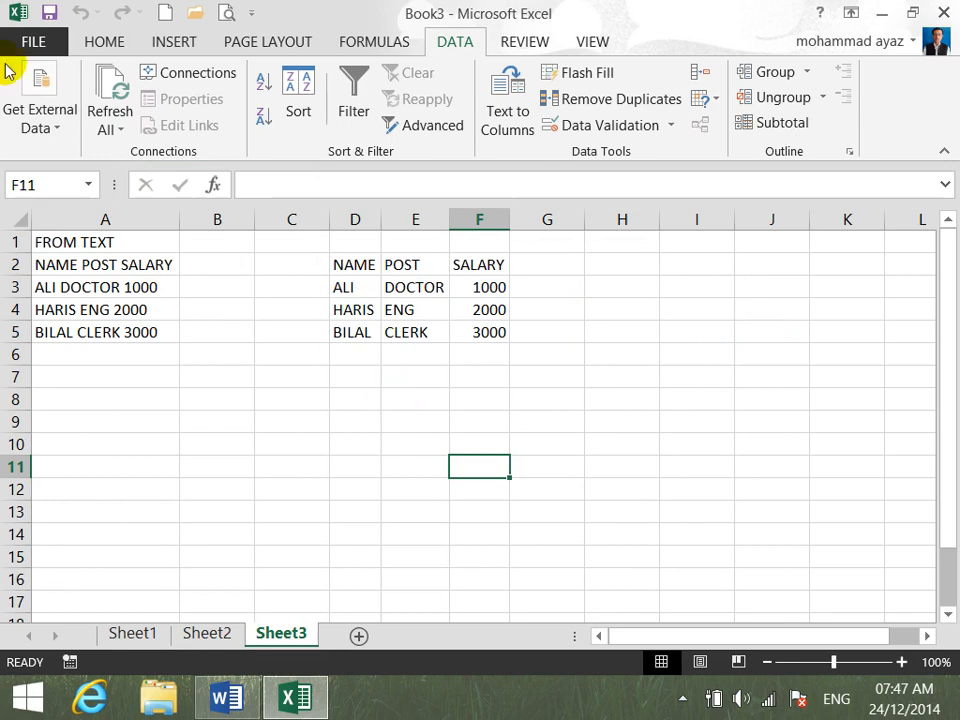
pyautogui.click(54, 129)
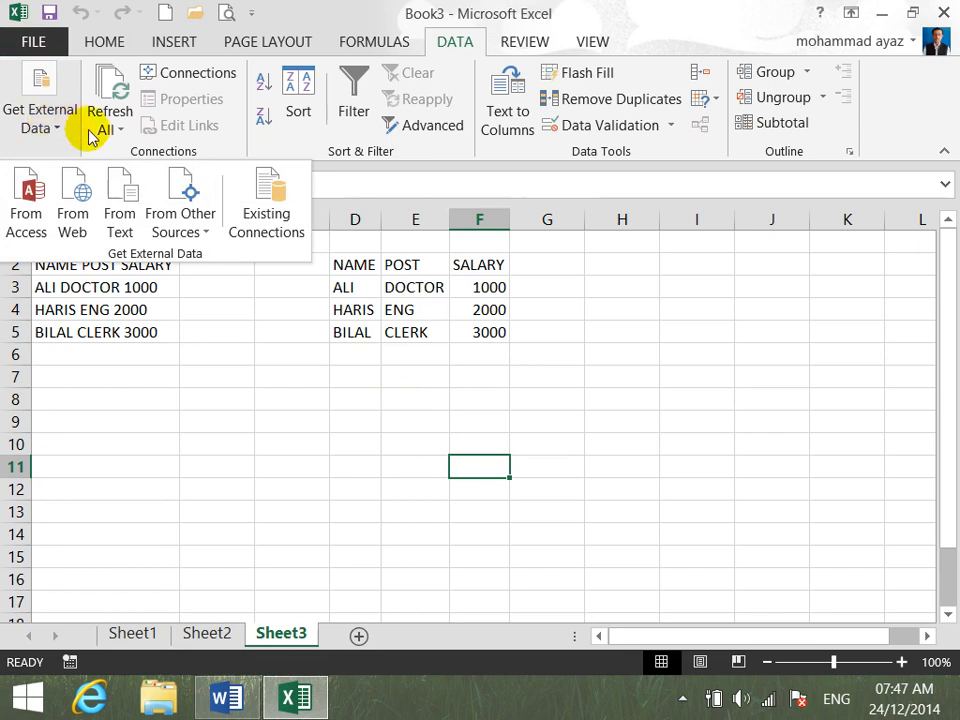
pyautogui.click(177, 156)
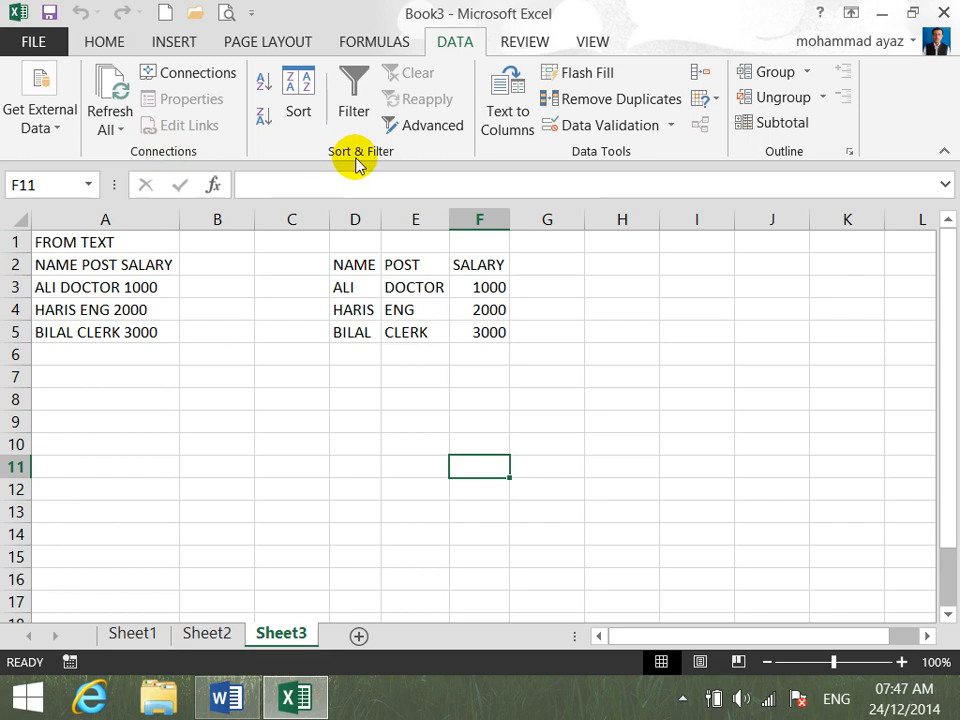
pyautogui.click(682, 698)
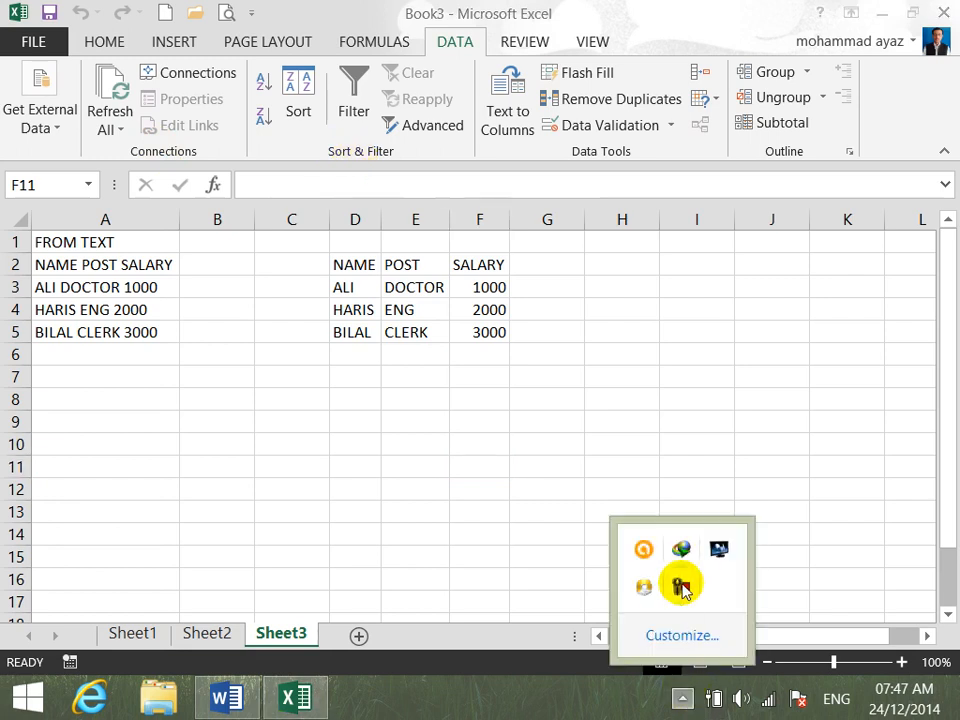